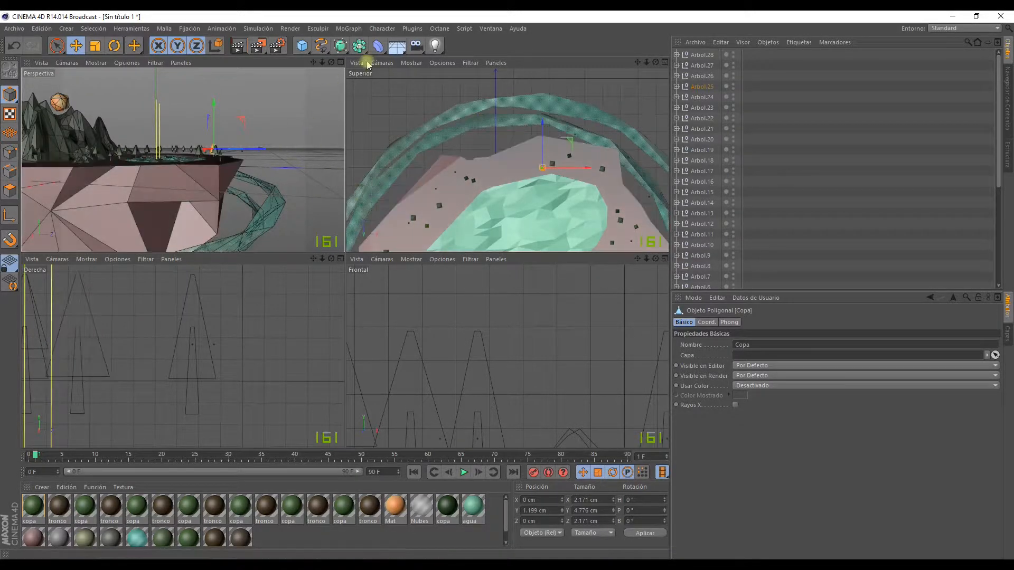
Select all the tree nulls from Arbol to Arbol.28 and lower them together toward the island's surface, to about Y 7.17 cm.
left_click(341, 62)
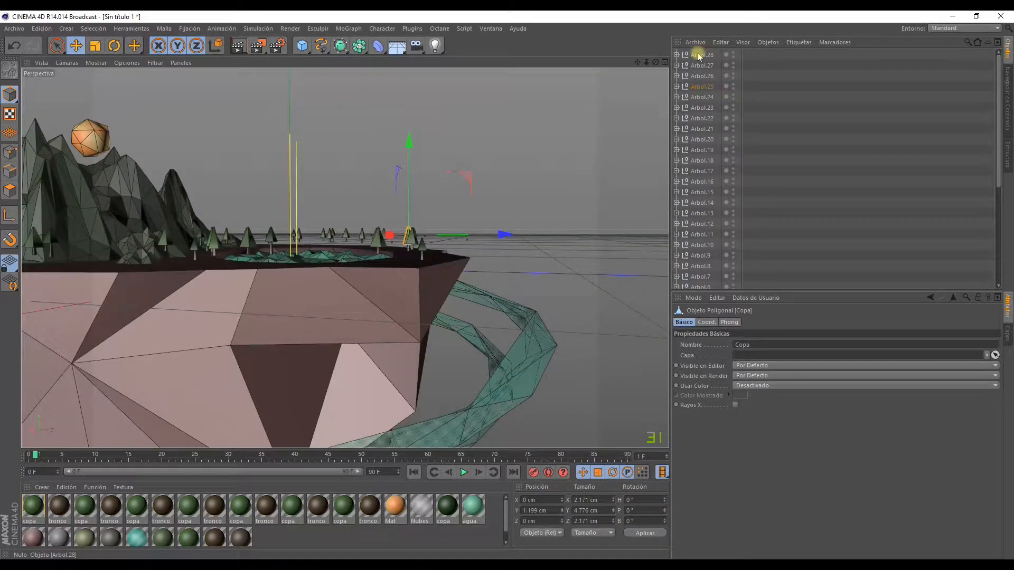
left_click(698, 55)
scroll(703, 154, "down", 5)
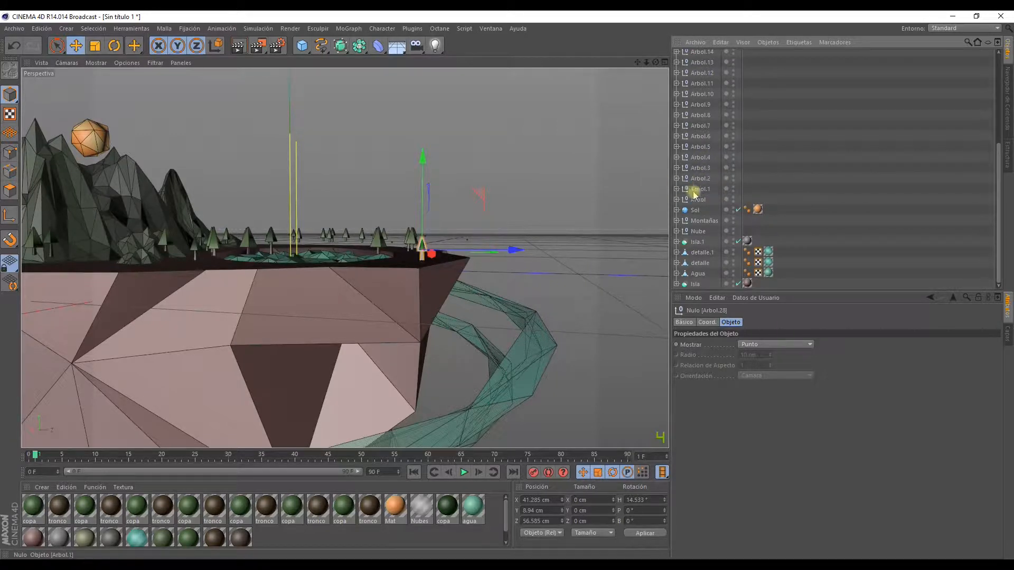
scroll(719, 152, "up", 5)
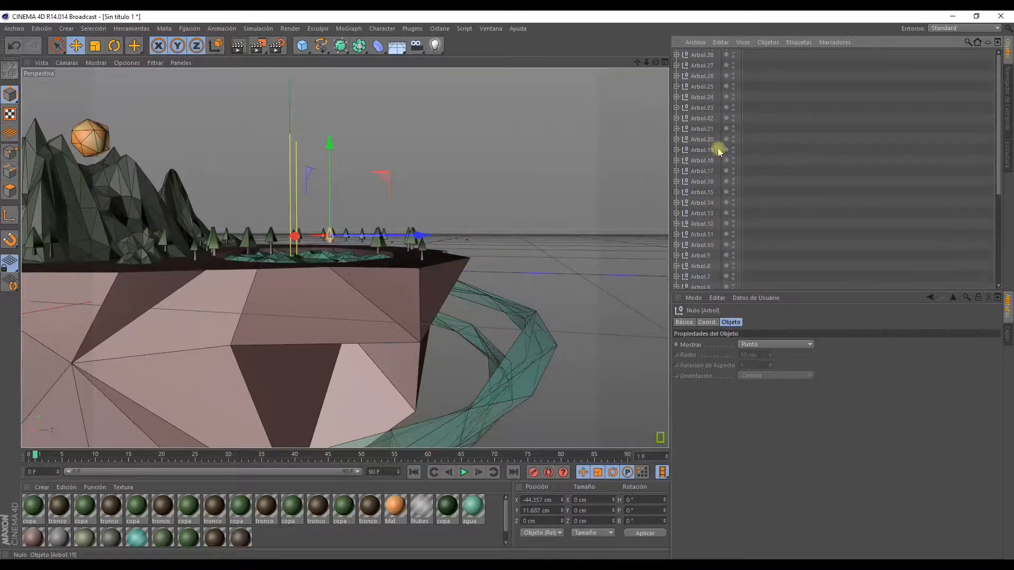
left_click(703, 56, "shift")
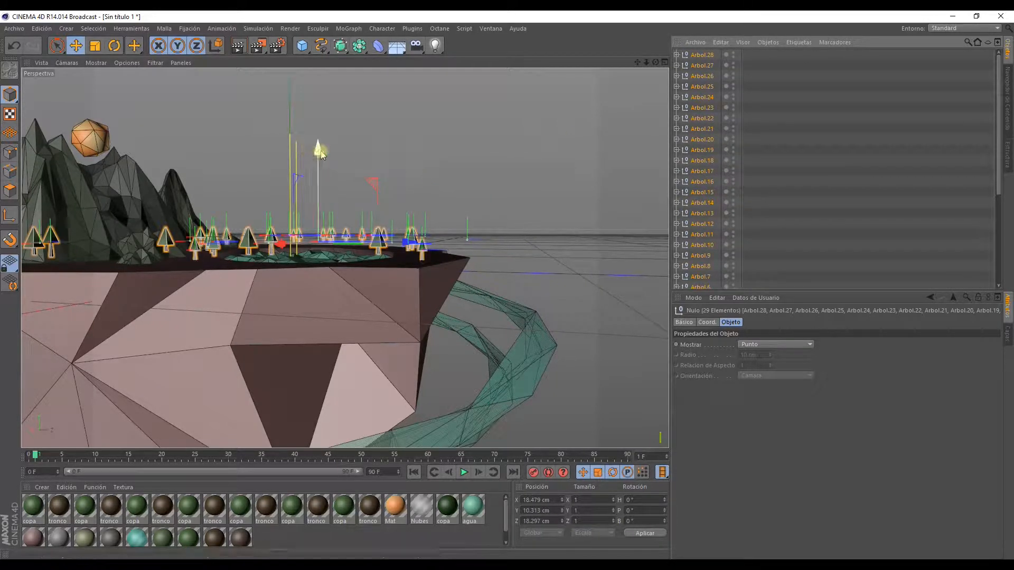
left_click_drag(318, 151, 244, 266)
left_click_drag(386, 267, 388, 238, "alt")
scroll(421, 240, "up", 3)
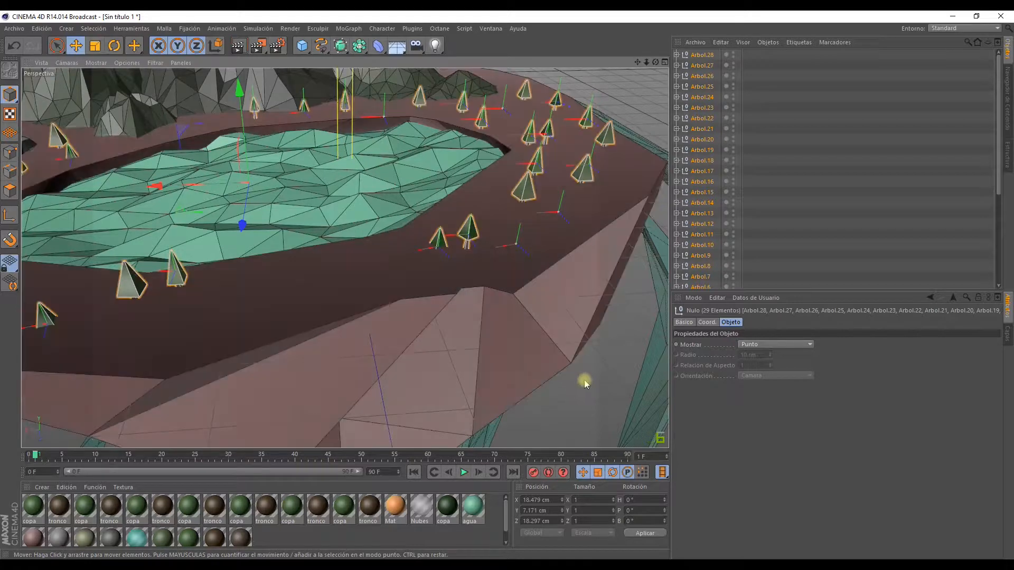
left_click(584, 382)
left_click_drag(492, 279, 524, 235, "alt")
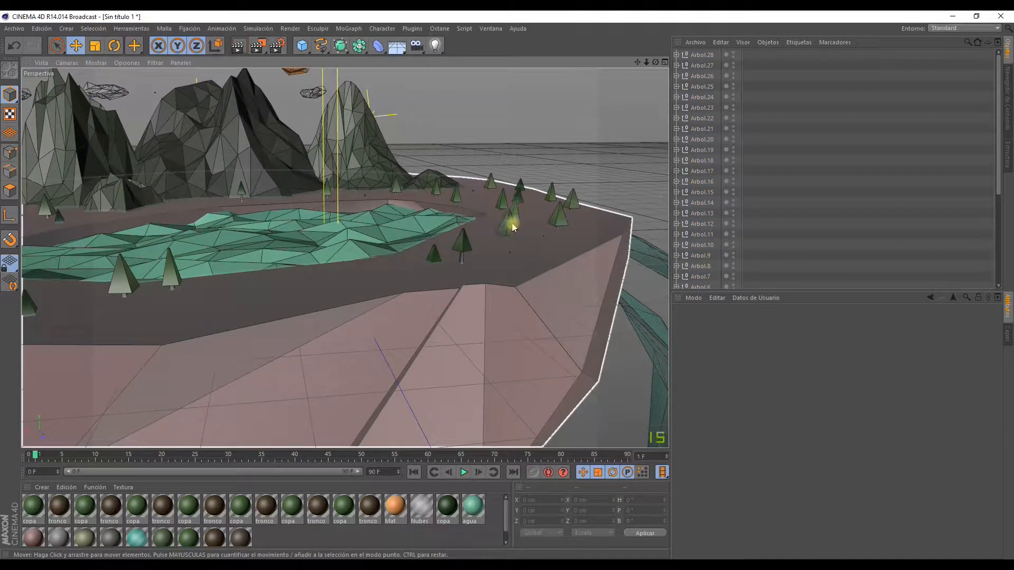
Raise the sunken tree Arbol.27 beside the lake until its trunk stands on the ground, at about Y 8.5 cm.
left_click(433, 257)
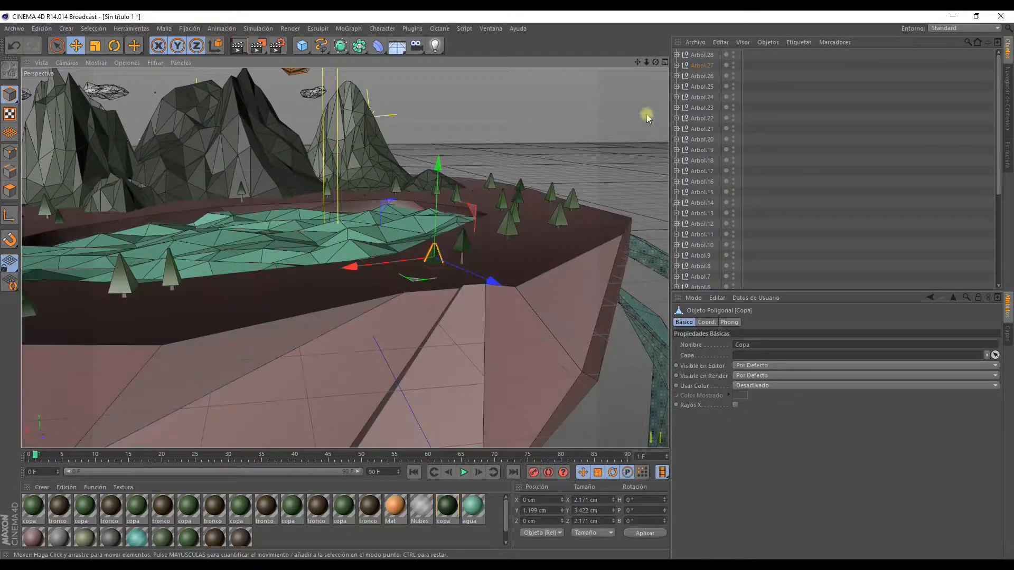
left_click(703, 65)
left_click_drag(437, 169, 437, 154)
scroll(543, 238, "up", 8)
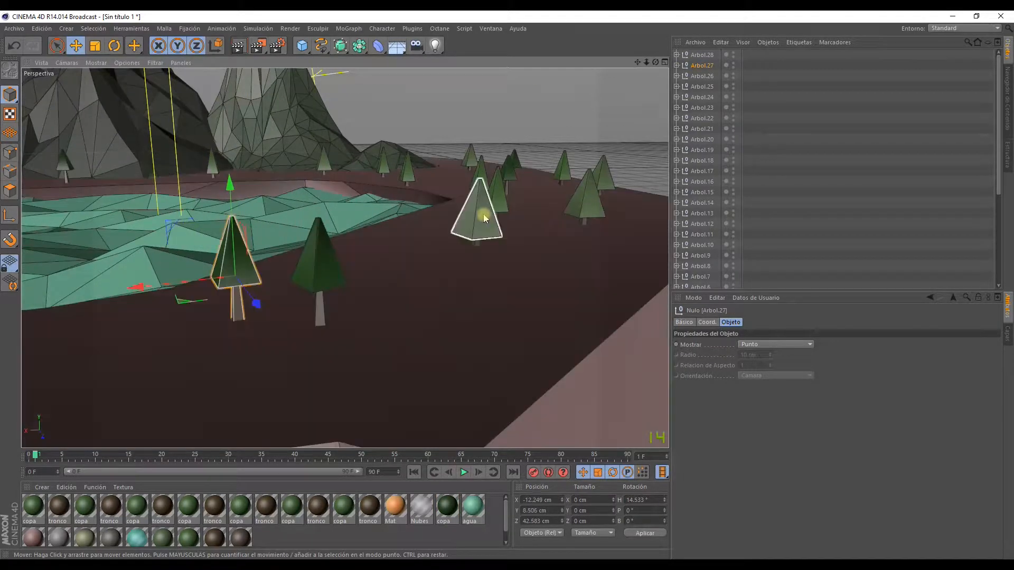
Raise the tree Arbol.3 to about Y 9.13 cm and rotate it to a heading of about 20.9°.
left_click(485, 218)
left_click(700, 169)
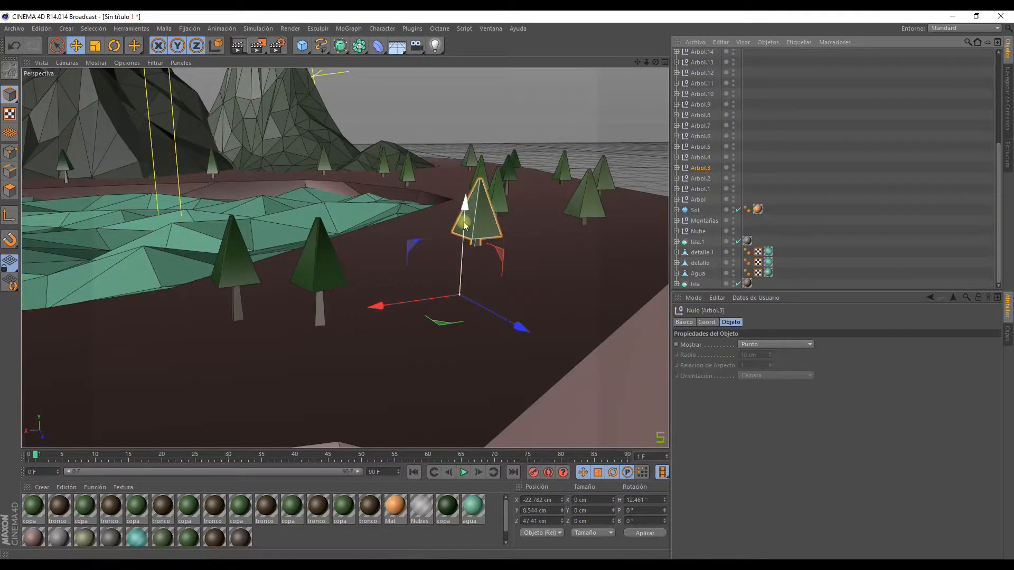
left_click_drag(464, 215, 473, 242)
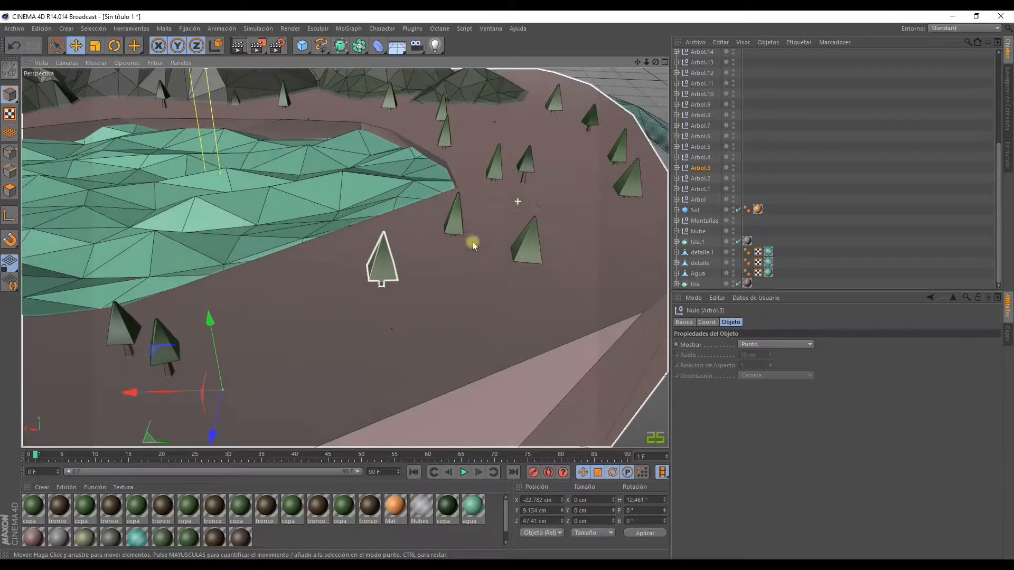
scroll(184, 161, "down", 5)
left_click(112, 50)
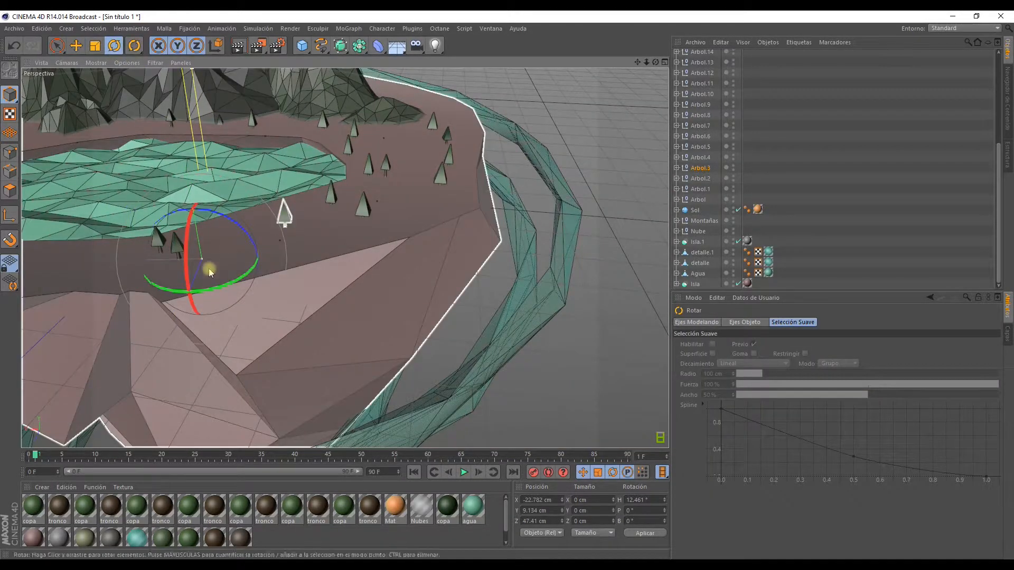
left_click_drag(213, 288, 228, 286)
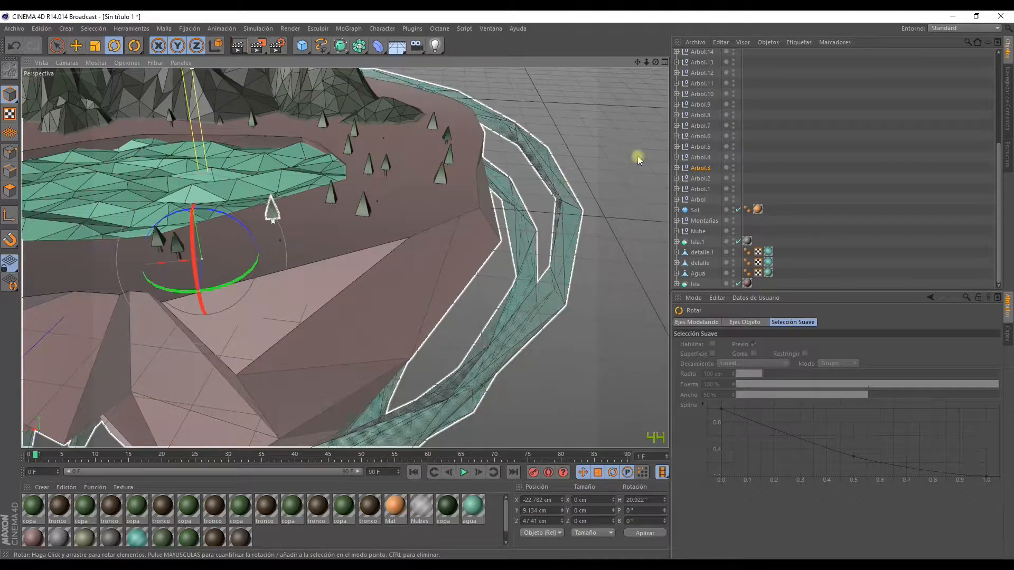
Raise the sunken tree Arbol.20 in front of the mountains to about Y 8.72 cm.
left_click(699, 137)
middle_click_drag(315, 158, 496, 203, "alt")
right_click_drag(496, 202, 403, 199, "alt")
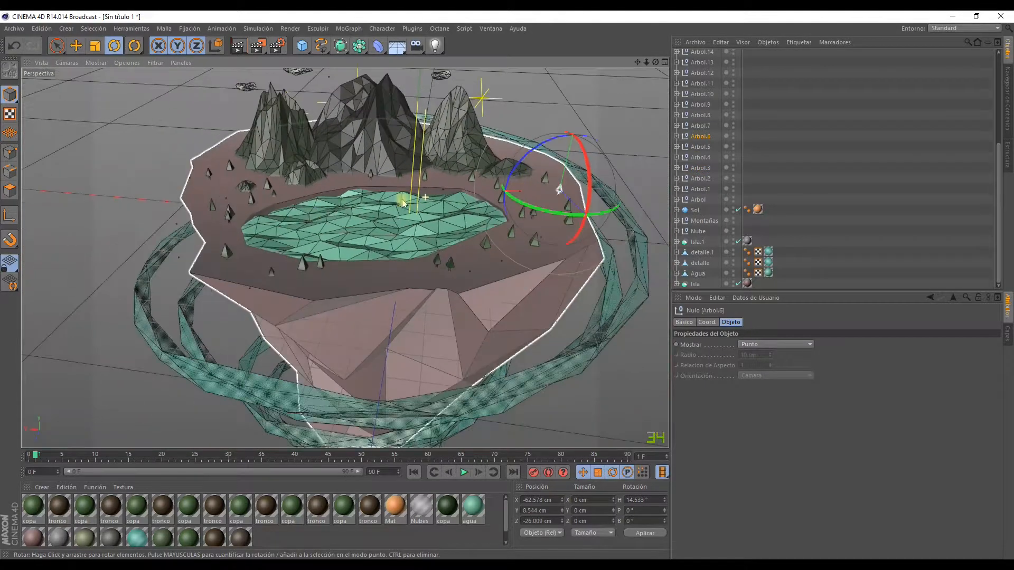
left_click_drag(292, 213, 370, 185, "alt")
scroll(220, 215, "up", 10)
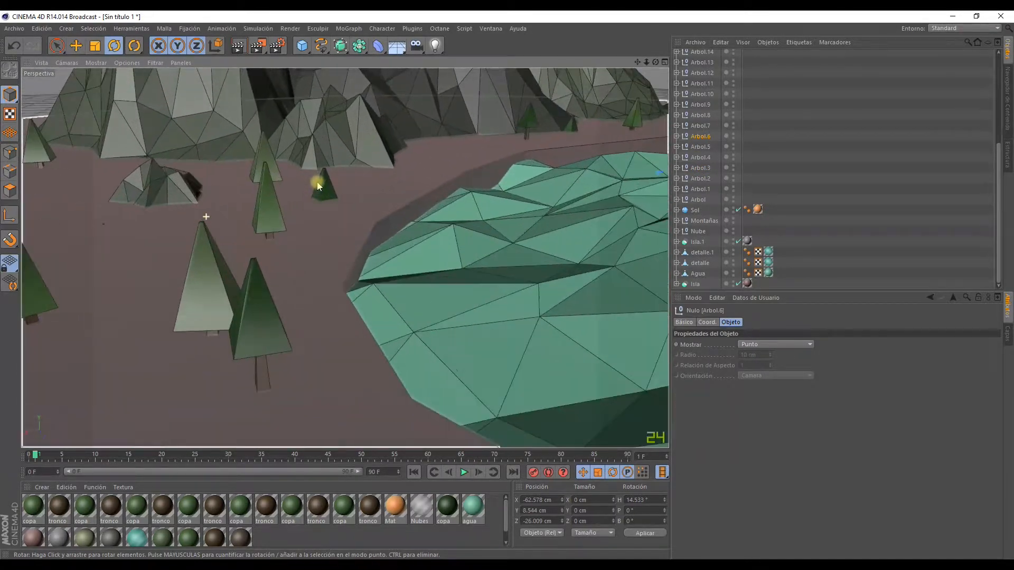
left_click(324, 189)
scroll(699, 158, "up", 5)
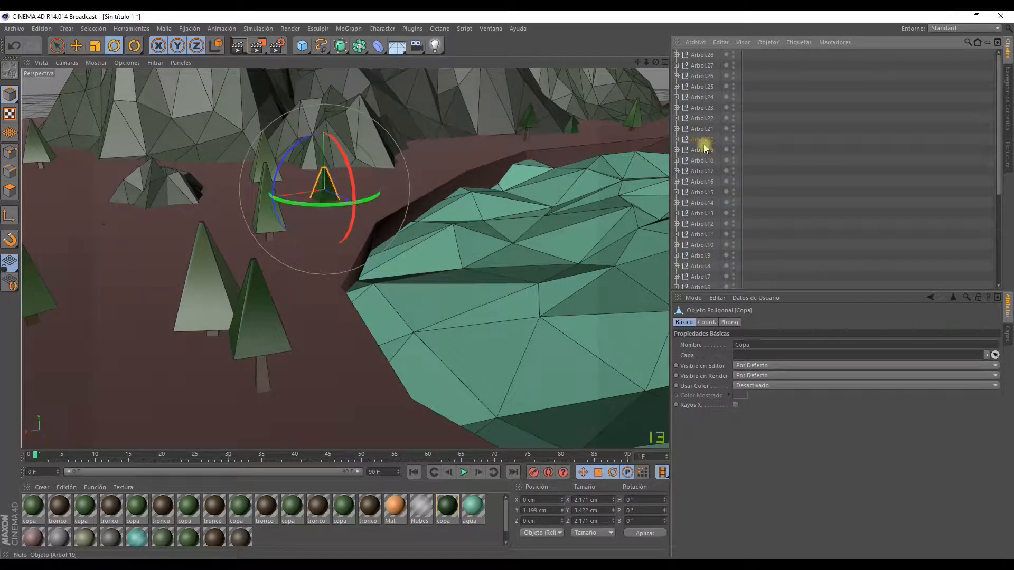
left_click(701, 139)
left_click(76, 45)
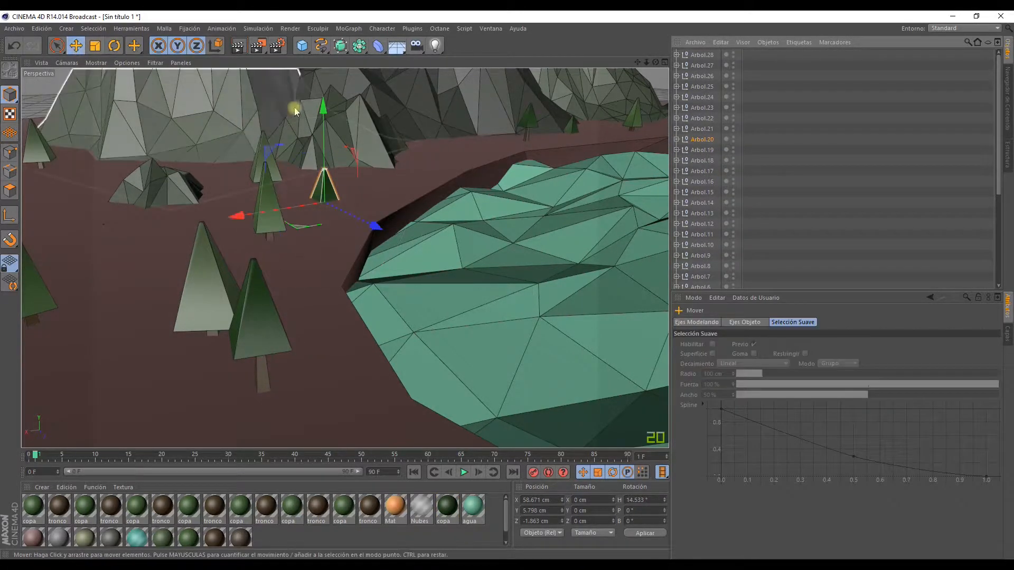
left_click_drag(323, 104, 322, 74)
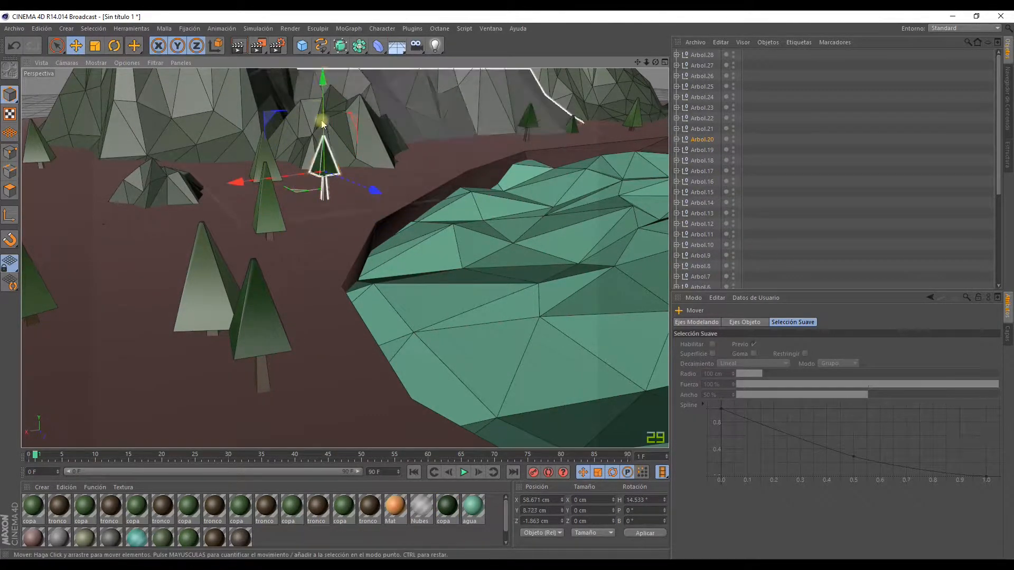
Raise the sunken tree Arbol.26 on the mountain side of the lake to about Y 7.9 cm.
scroll(322, 127, "down", 5)
left_click(485, 128)
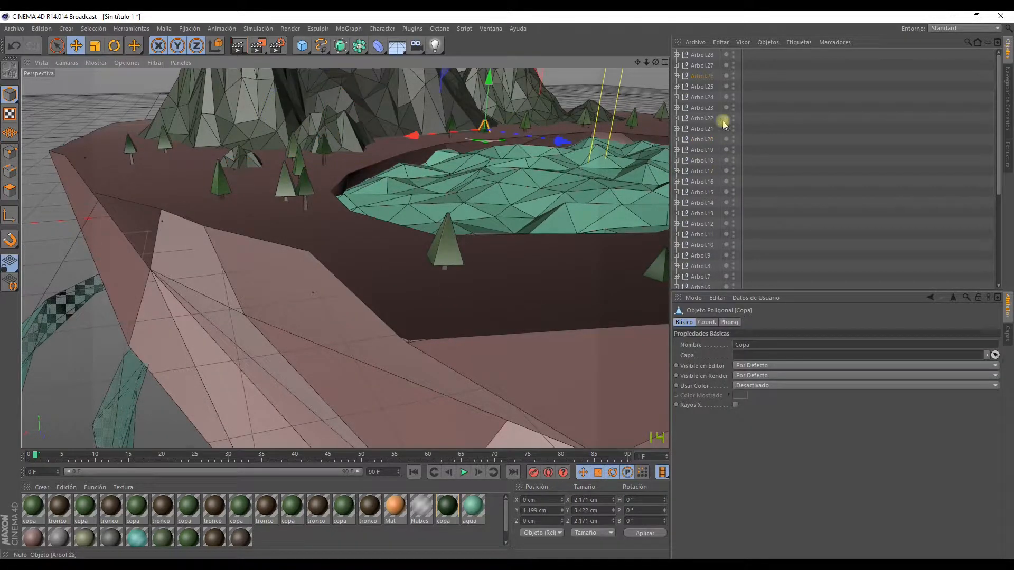
left_click(699, 78)
left_click_drag(489, 79, 492, 74)
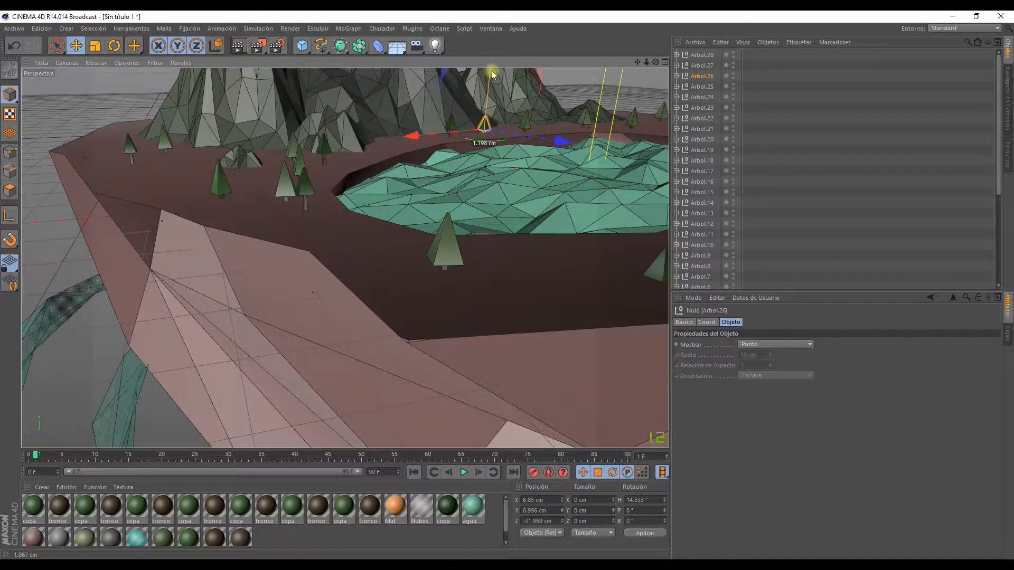
Raise the sunken tree Arbol.28 near the island's front edge to about Y 8.72 cm so its trunk shows.
middle_click_drag(434, 235, 105, 320, "alt")
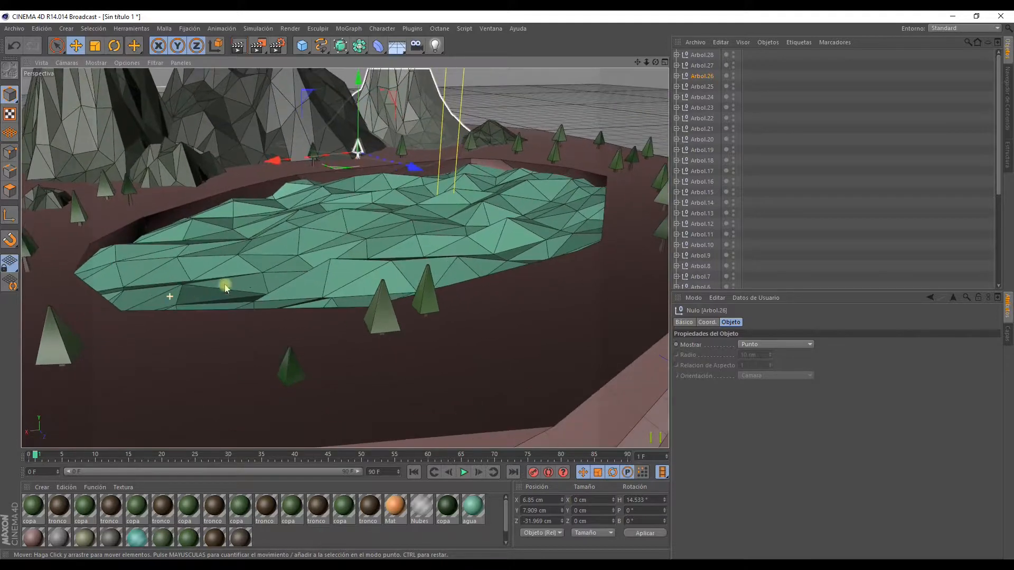
right_click_drag(314, 261, 377, 260, "alt")
left_click_drag(458, 246, 396, 267, "alt")
middle_click_drag(396, 267, 448, 210, "alt")
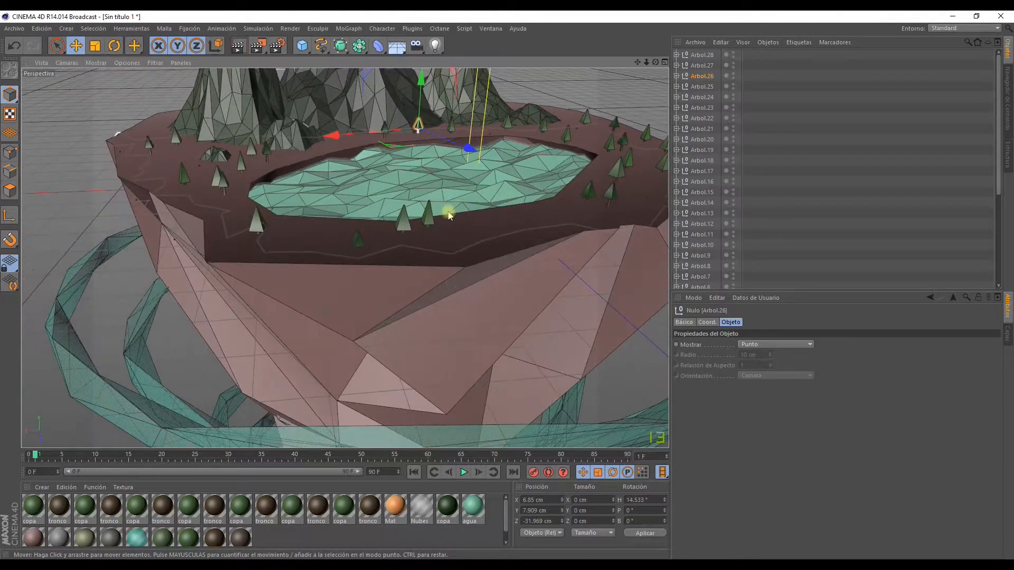
scroll(397, 220, "up", 3)
scroll(388, 230, "up", 2)
left_click(340, 253)
scroll(342, 239, "up", 2)
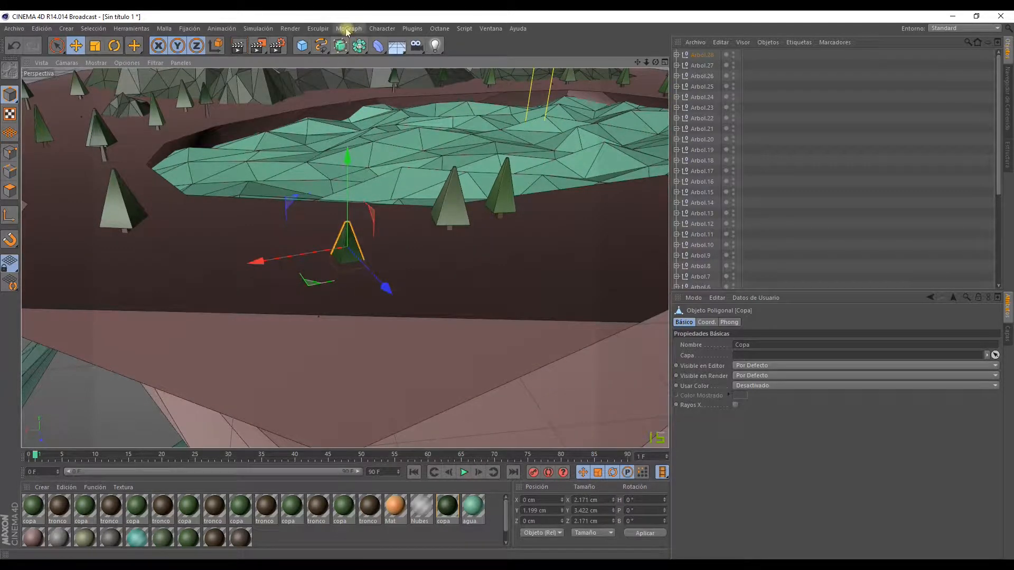
left_click(347, 28)
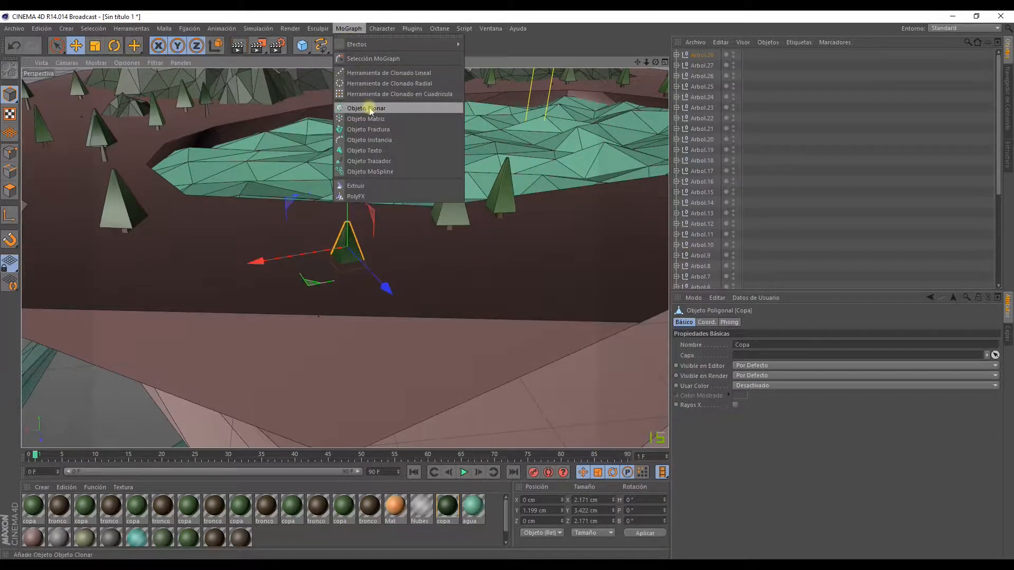
left_click(359, 213)
scroll(359, 213, "down", 3)
scroll(364, 231, "up", 5)
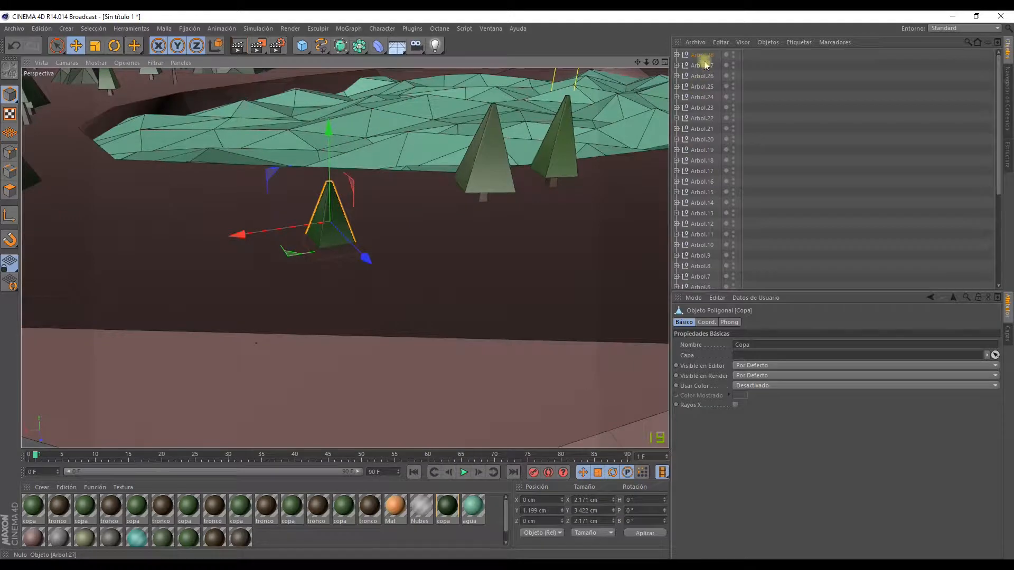
left_click(702, 55)
scroll(317, 248, "down", 3)
scroll(310, 263, "up", 2)
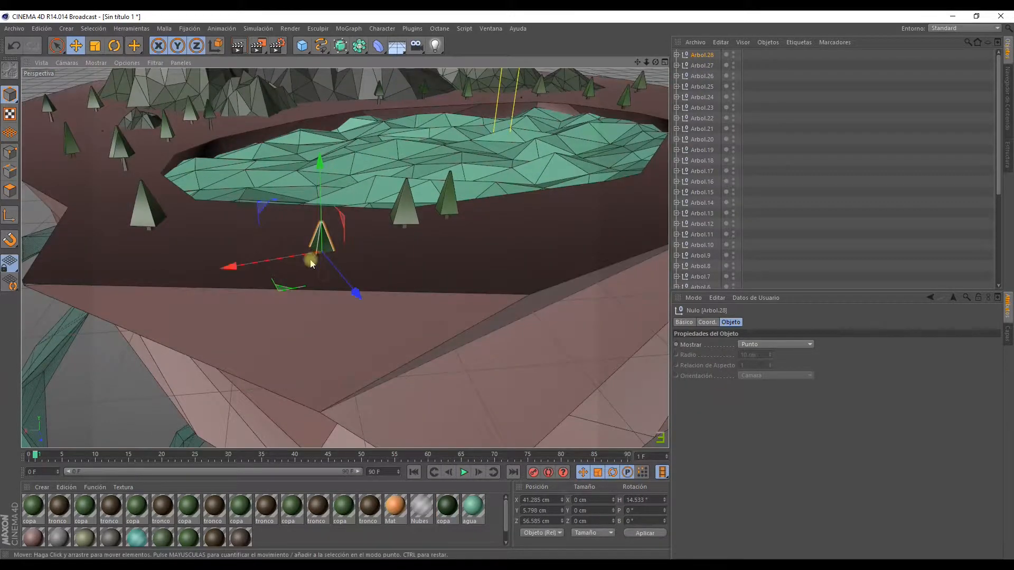
scroll(314, 248, "down", 5)
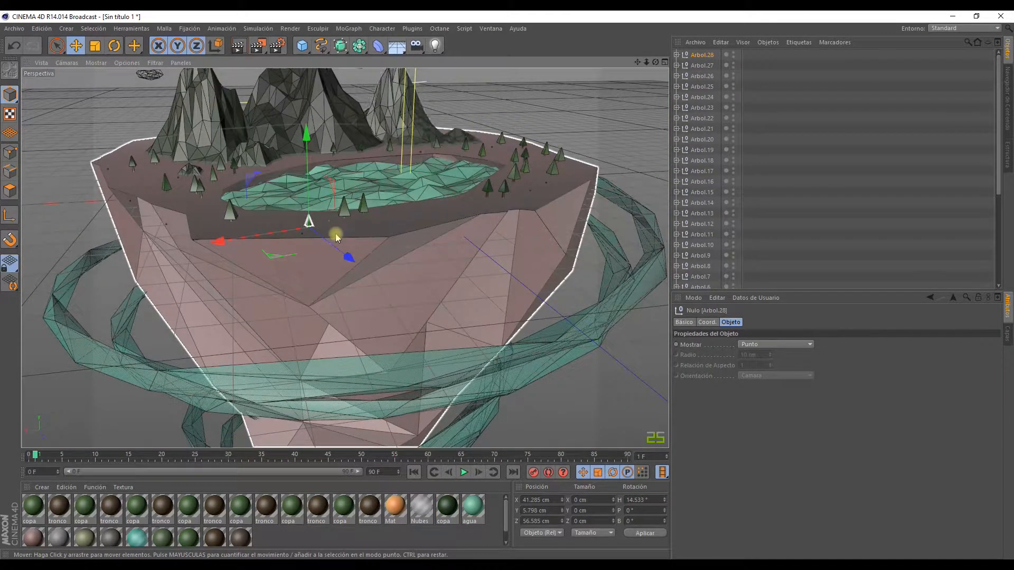
scroll(335, 237, "up", 8)
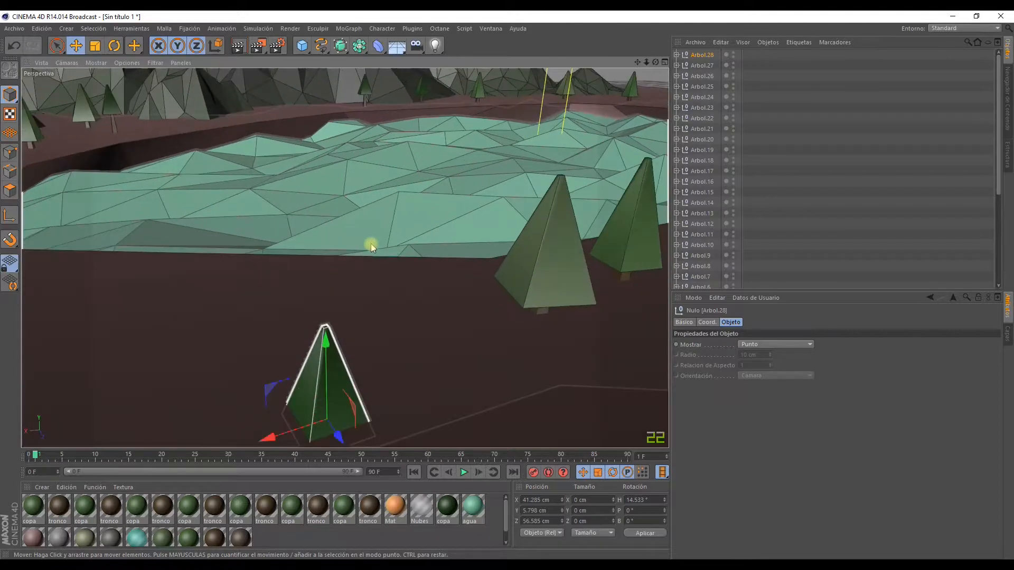
scroll(385, 199, "down", 6)
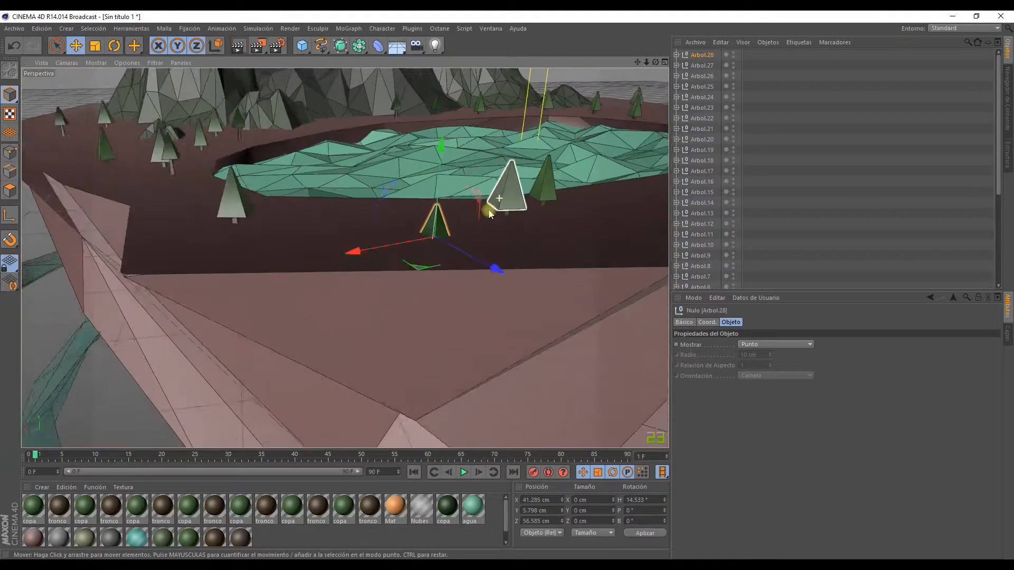
scroll(490, 213, "down", 3)
scroll(307, 180, "up", 5)
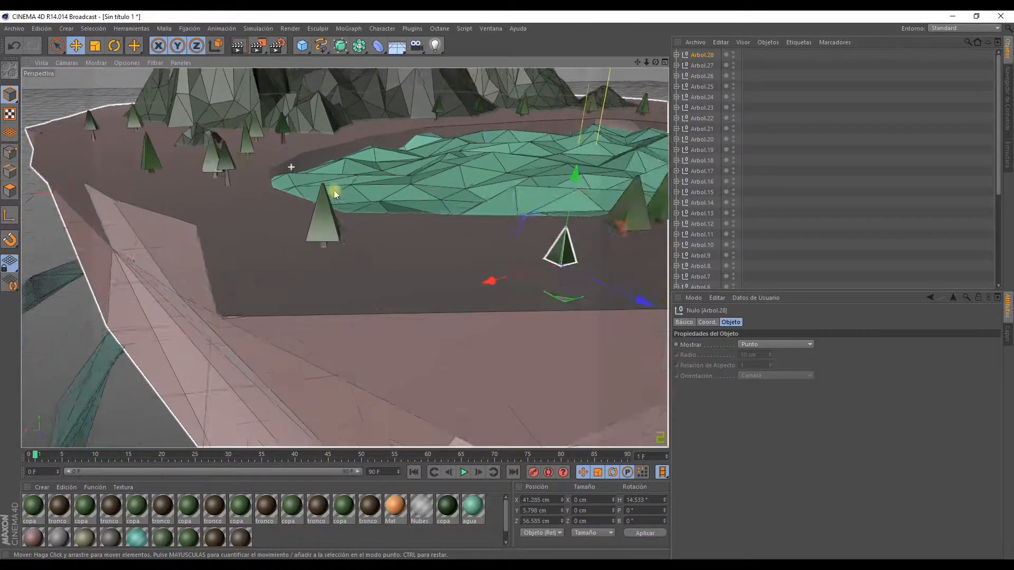
middle_click_drag(509, 255, 354, 248, "alt")
left_click_drag(455, 183, 563, 183)
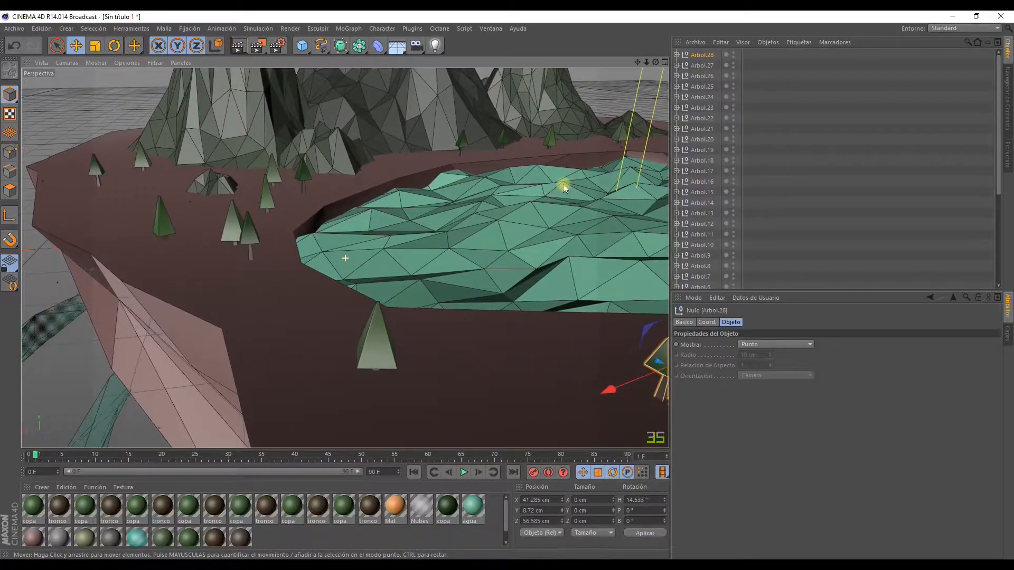
Group all the tree nulls from Arbol.28 to Arbol under a single parent null.
middle_click_drag(564, 185, 376, 187, "alt")
scroll(377, 188, "down", 6)
left_click_drag(383, 193, 364, 227, "alt")
scroll(372, 250, "down", 2)
left_click(705, 57)
scroll(687, 197, "down", 5)
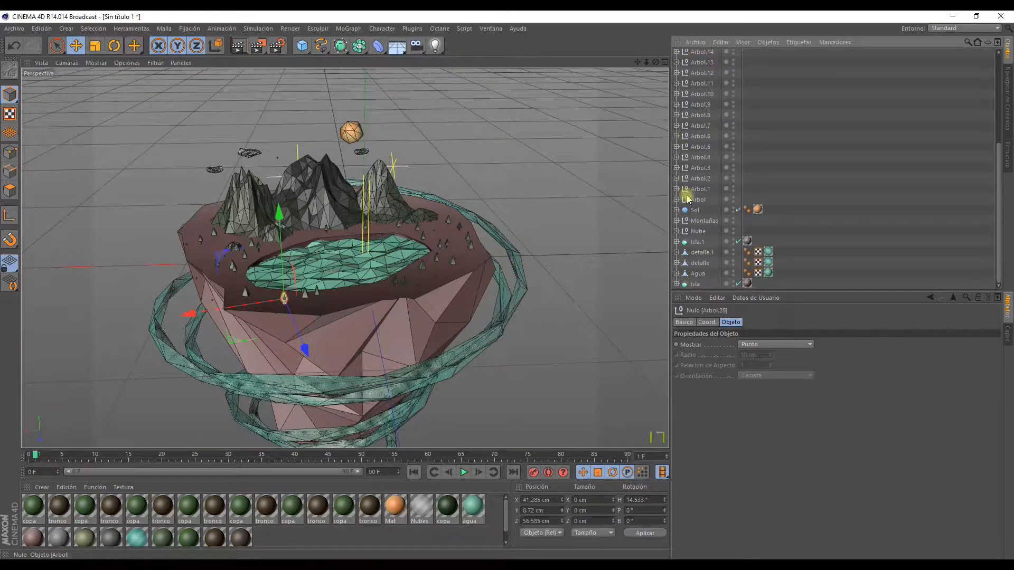
left_click(697, 199, "shift")
right_click(698, 199)
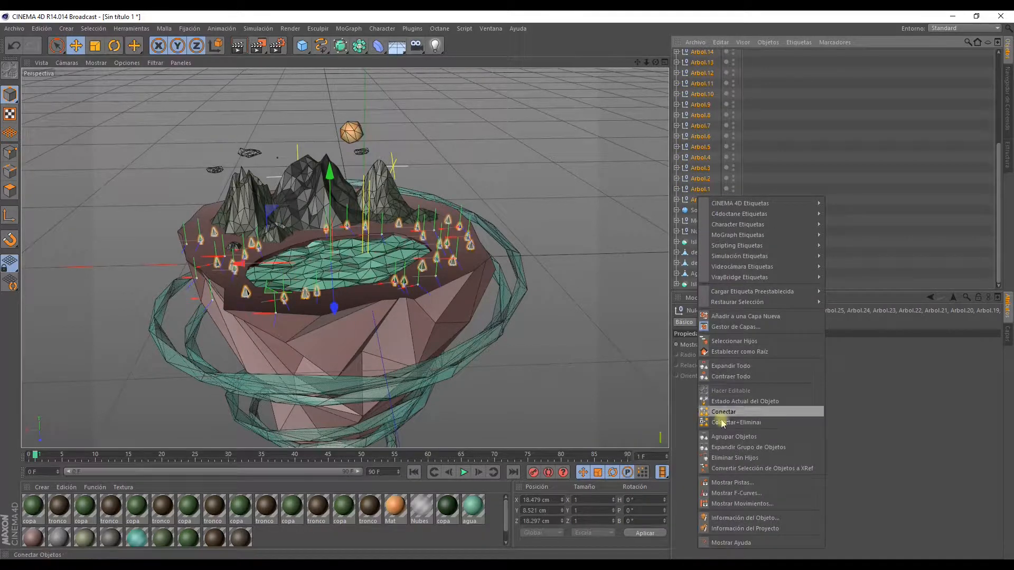
left_click(725, 437)
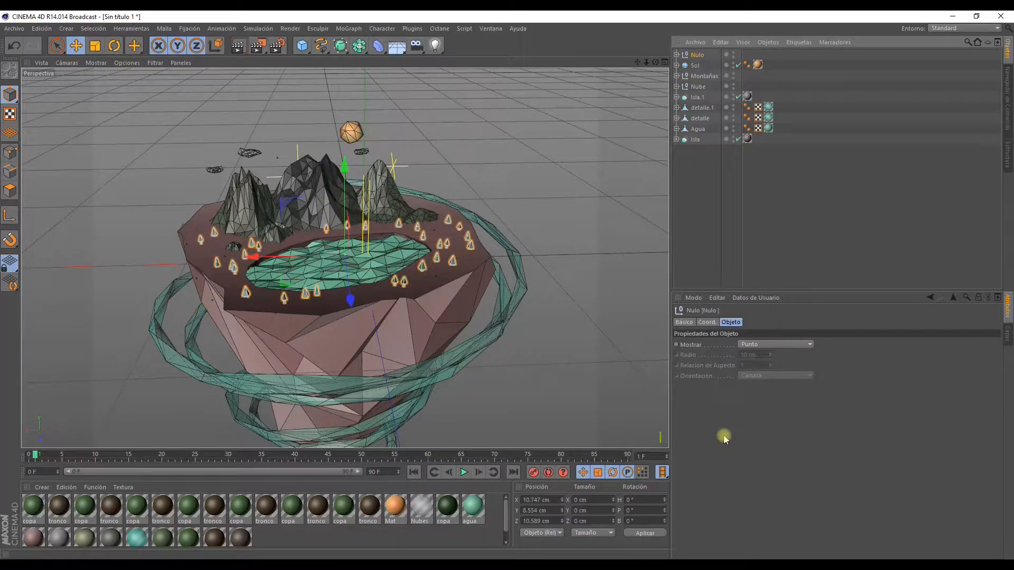
Rename the tree group null as Arboles and clear the selection.
double_click(696, 55)
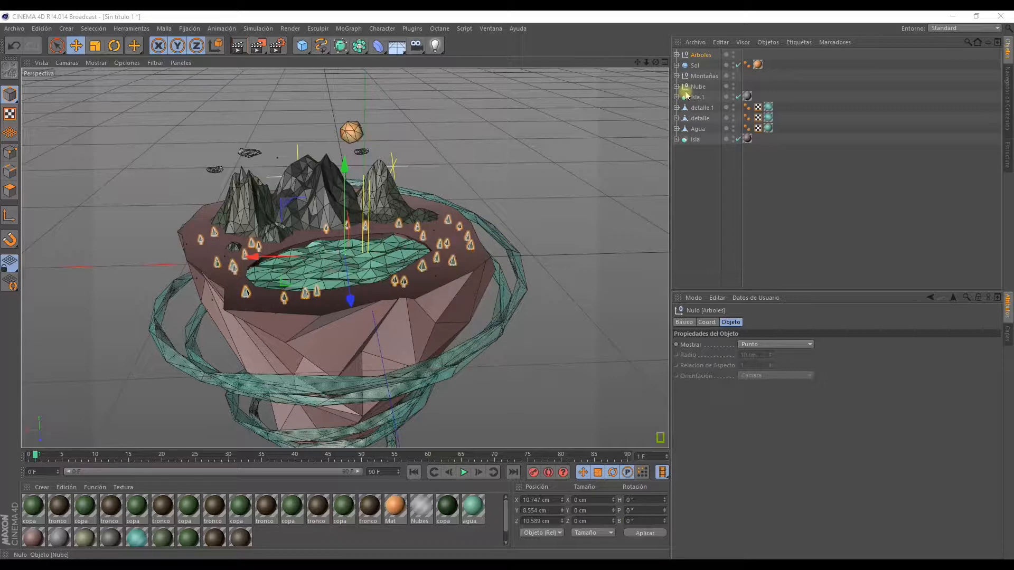
scroll(466, 201, "down", 2)
scroll(470, 200, "up", 3)
left_click(550, 177)
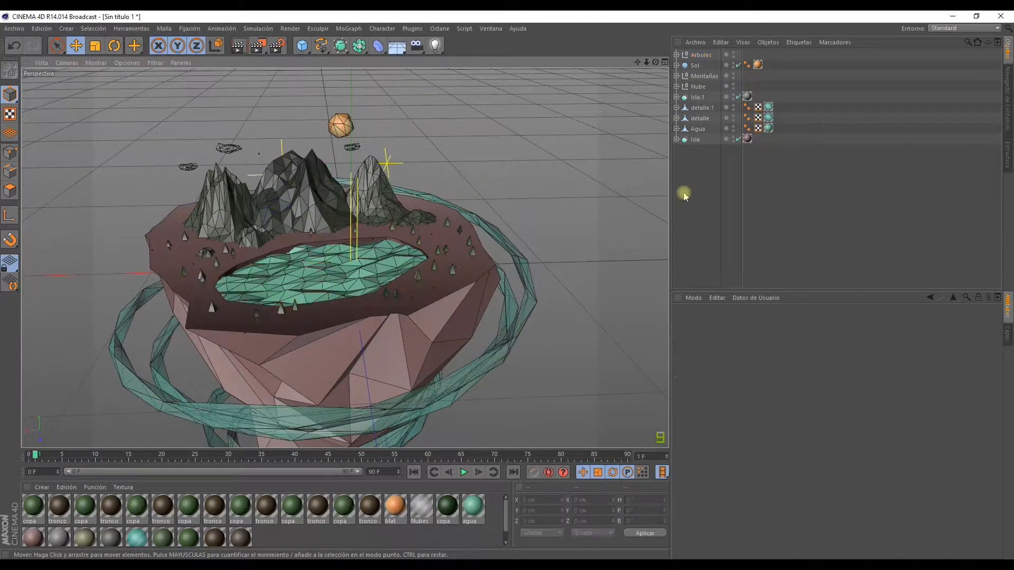
Add an omni light to the scene and move it out in front of the island to about Y 35 cm, Z 140 cm.
left_click(438, 49)
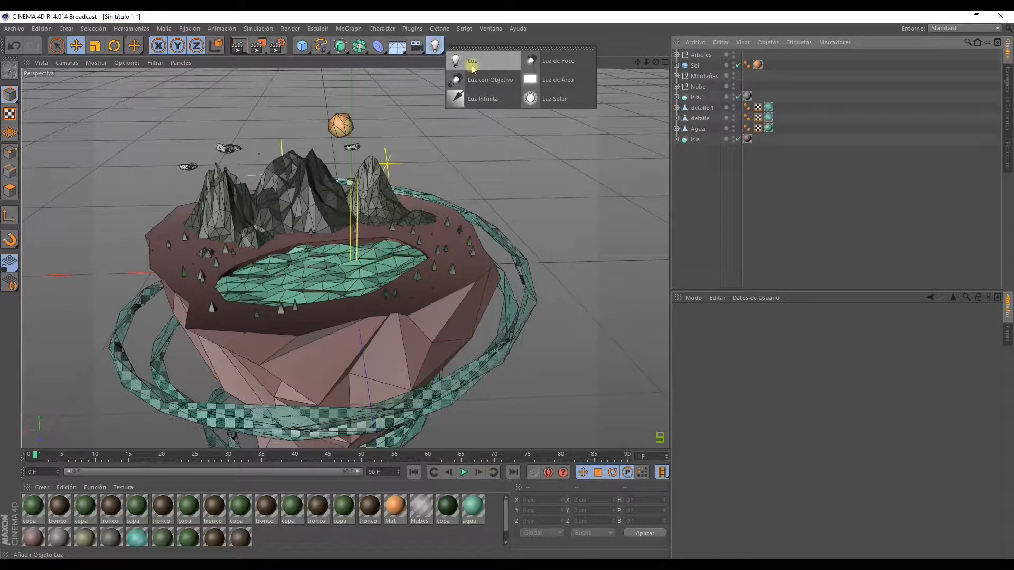
left_click(472, 66)
scroll(438, 158, "down", 4)
left_click_drag(431, 170, 370, 227, "alt")
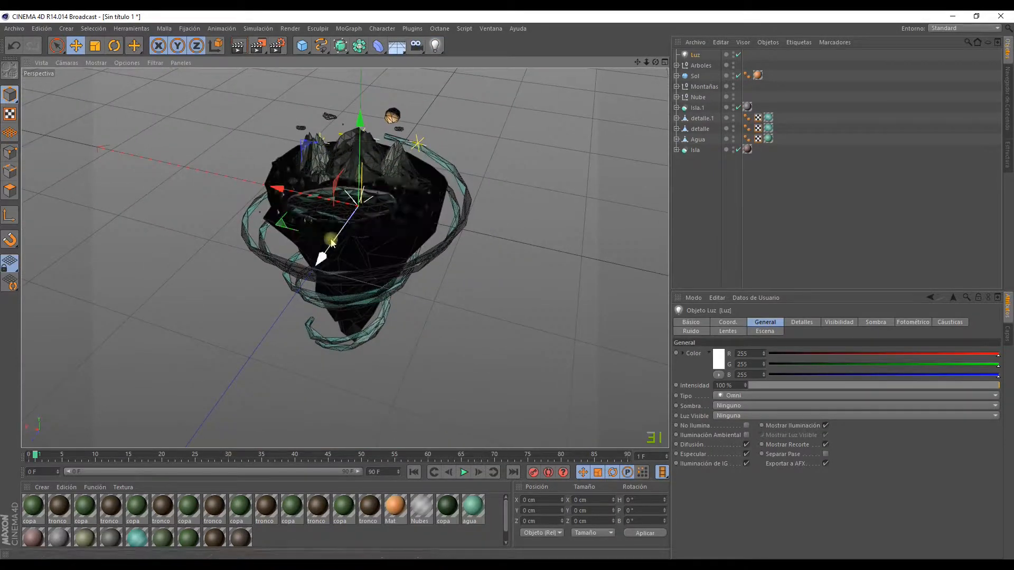
left_click(435, 47)
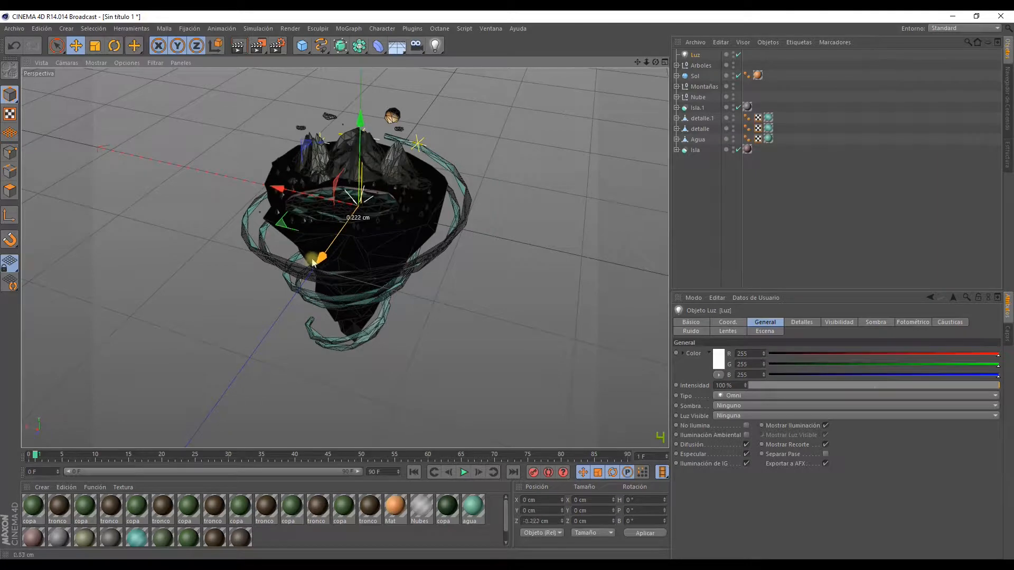
left_click_drag(312, 259, 264, 283)
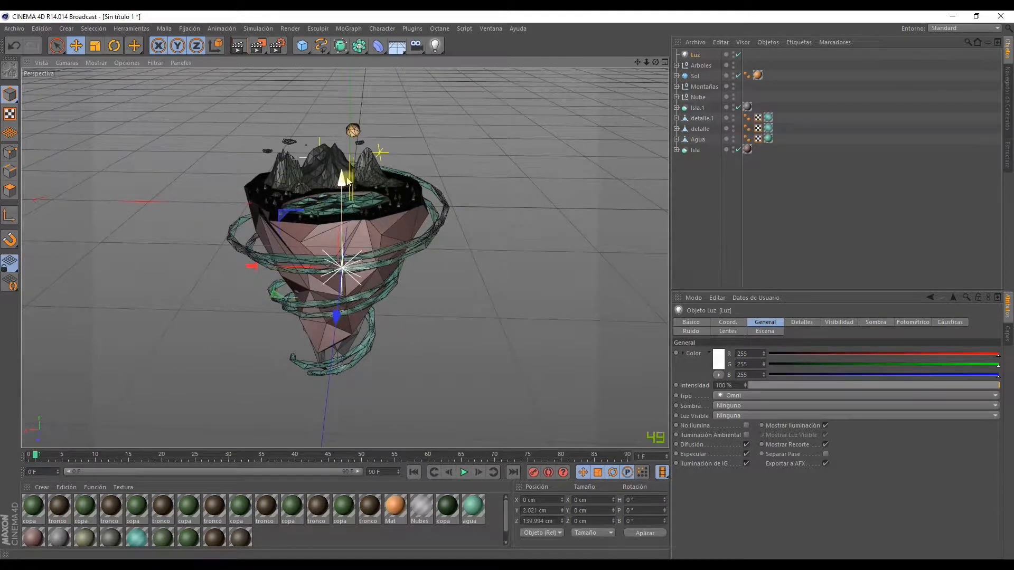
left_click_drag(346, 181, 346, 144)
left_click_drag(352, 153, 309, 186, "alt")
middle_click_drag(309, 186, 376, 206, "alt")
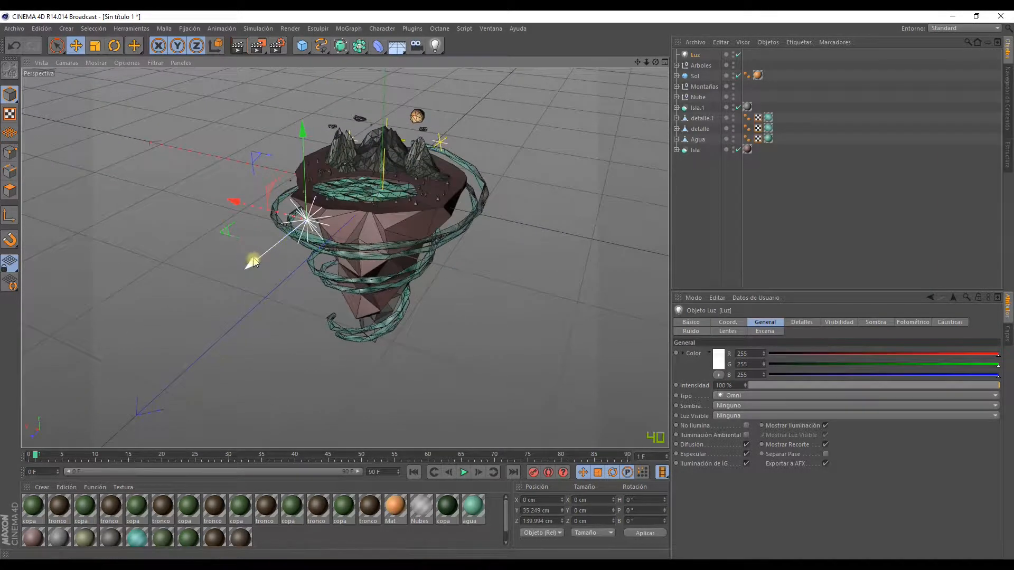
Move the light farther out, above and to the side of the island, to about X 122.7, Y 122.6, Z 228.9 cm.
left_click_drag(254, 262, 181, 319)
left_click_drag(317, 285, 480, 254, "alt")
left_click_drag(579, 108, 592, 57)
left_click_drag(525, 211, 227, 285, "alt")
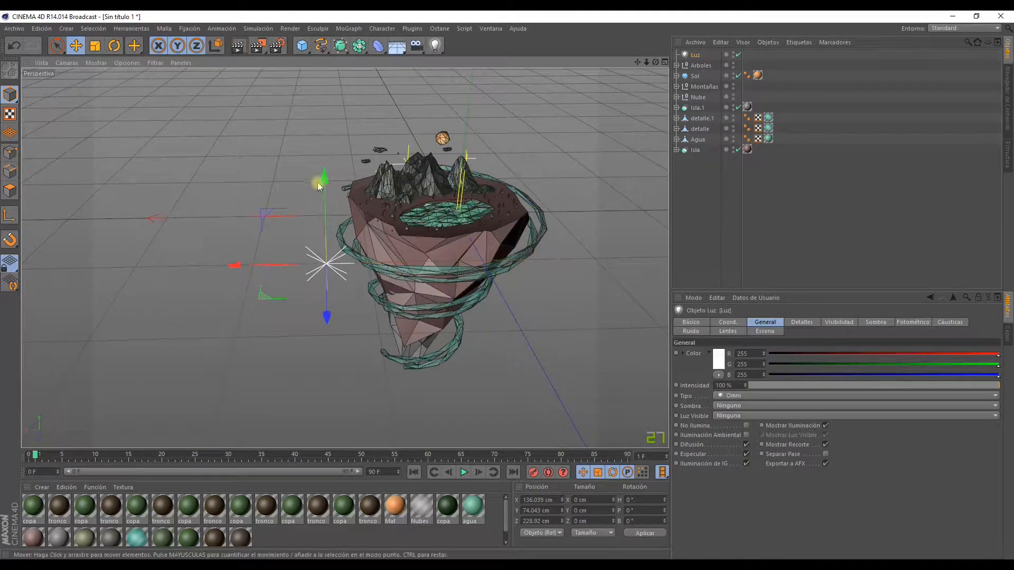
left_click_drag(318, 186, 337, 174)
mouse_move(285, 219)
left_mouse_down()
mouse_move(315, 226)
mouse_move(285, 232)
left_mouse_up()
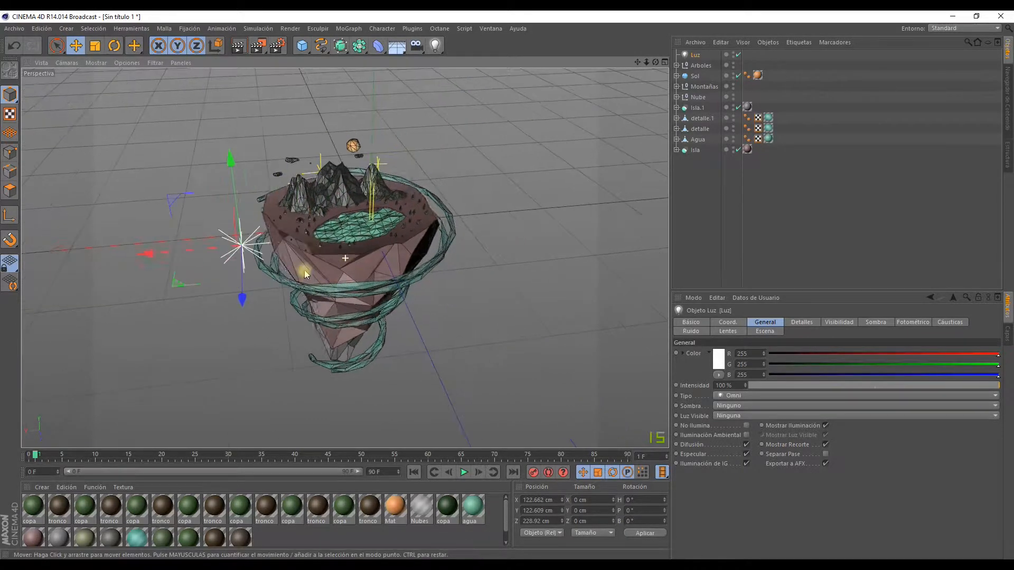
Give the light a warm cream color of about R 255, G 239, B 202.
left_click(719, 360)
left_click(705, 321)
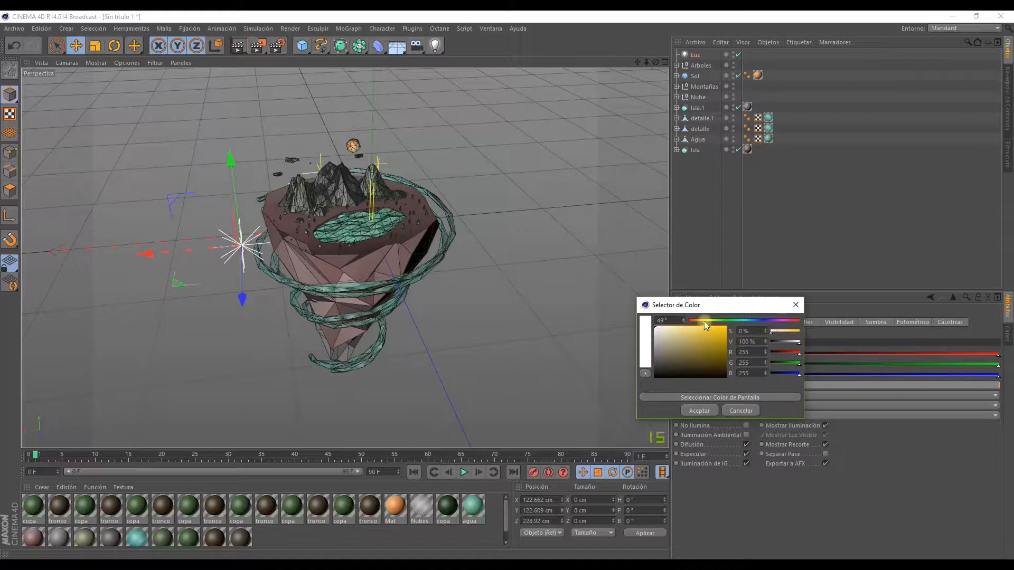
left_click(673, 330)
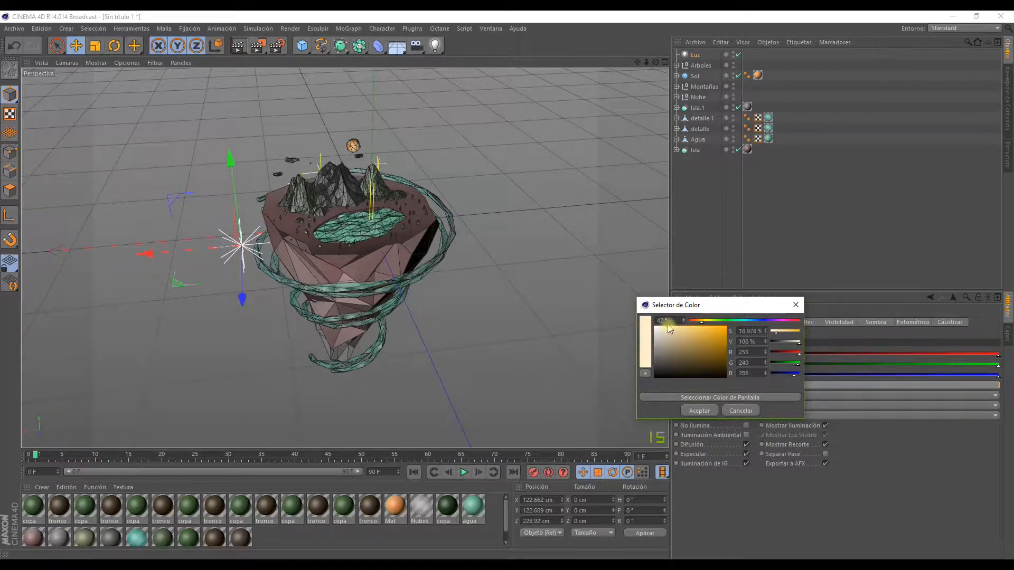
left_click(699, 410)
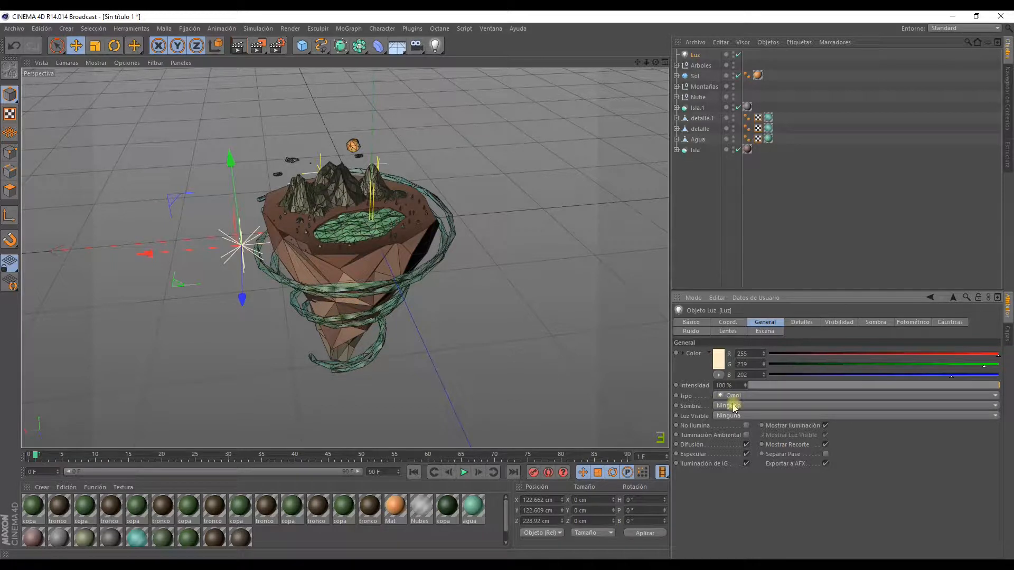
Set the light's shadow to Mapa de Sombras (Suave) and test-render the perspective view.
left_click(734, 407)
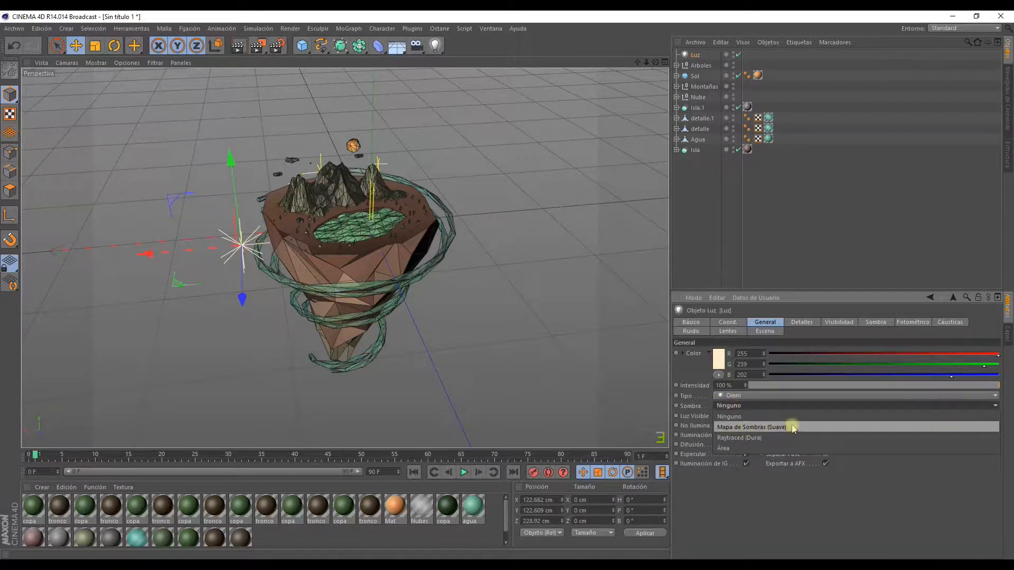
left_click(755, 427)
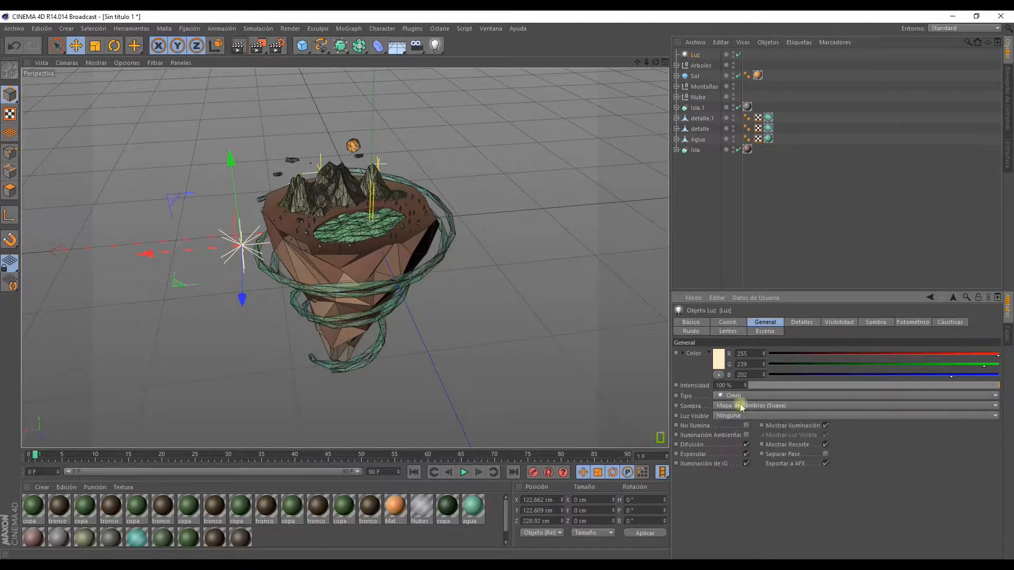
left_click_drag(415, 288, 379, 262, "alt")
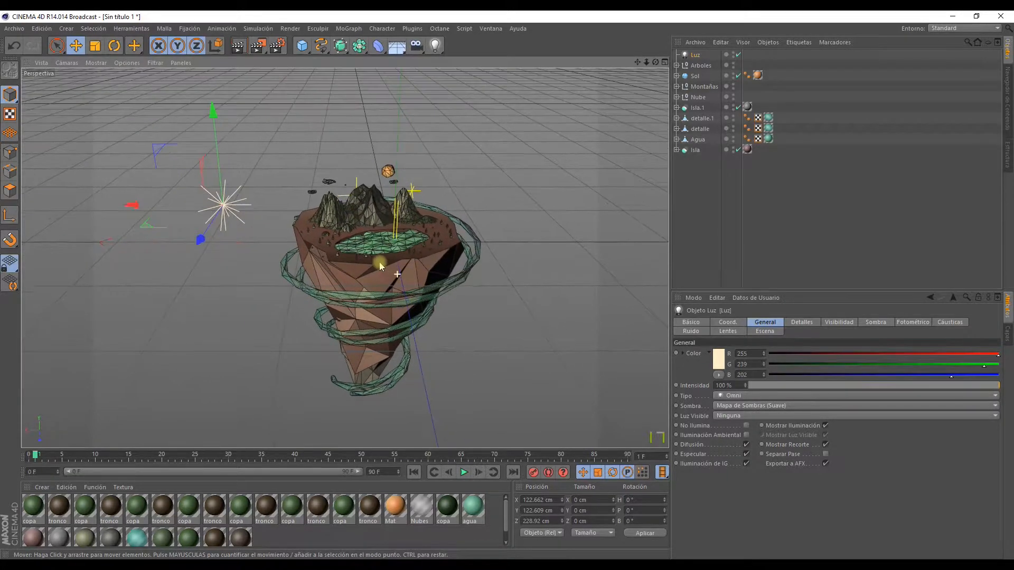
left_click(238, 45)
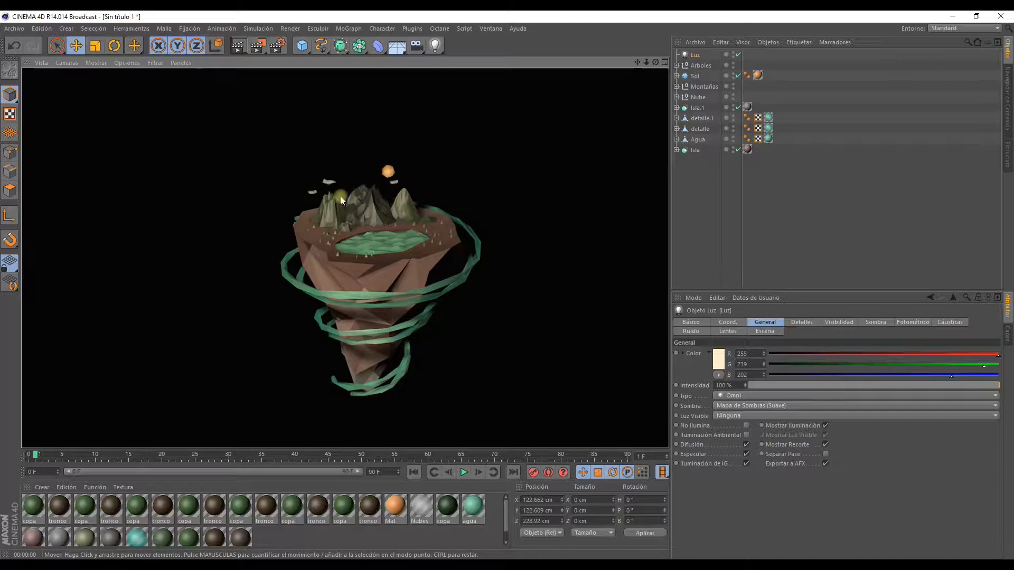
left_click(391, 257)
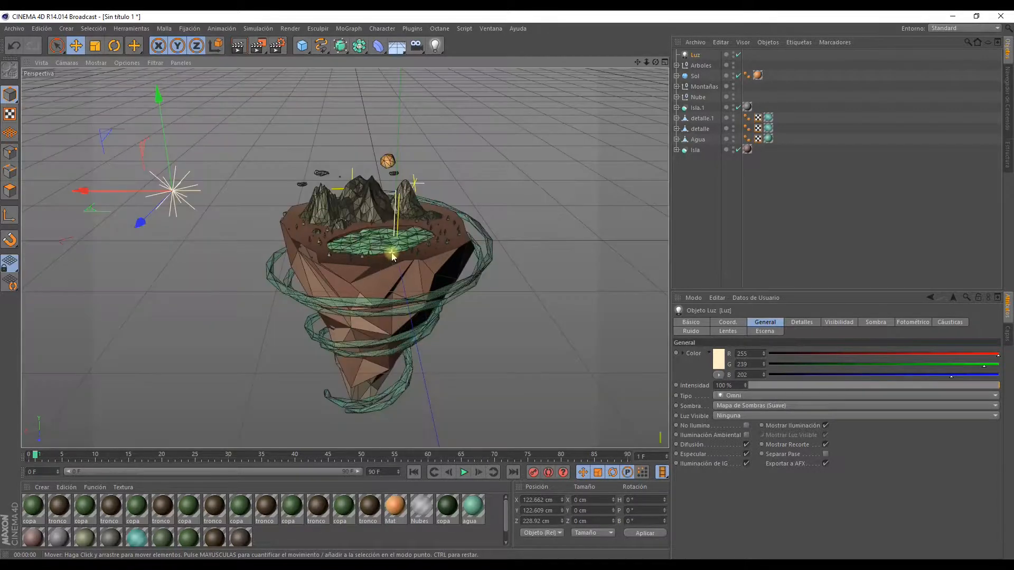
Add a second omni light and place it behind and below the island at about Y -130 cm, Z -274 cm.
left_click_drag(504, 153, 423, 187, "alt")
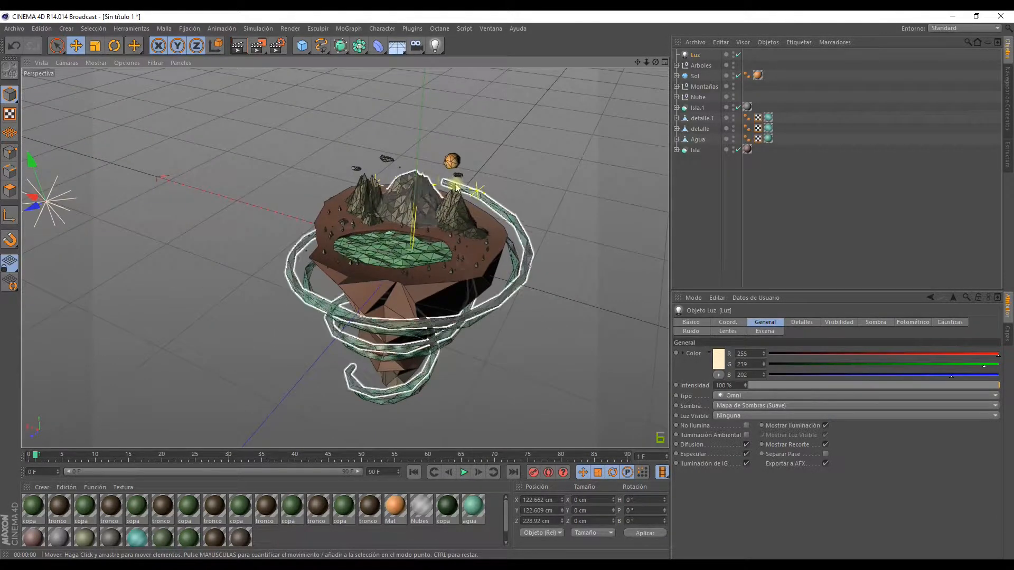
scroll(465, 189, "down", 3)
left_click(434, 48)
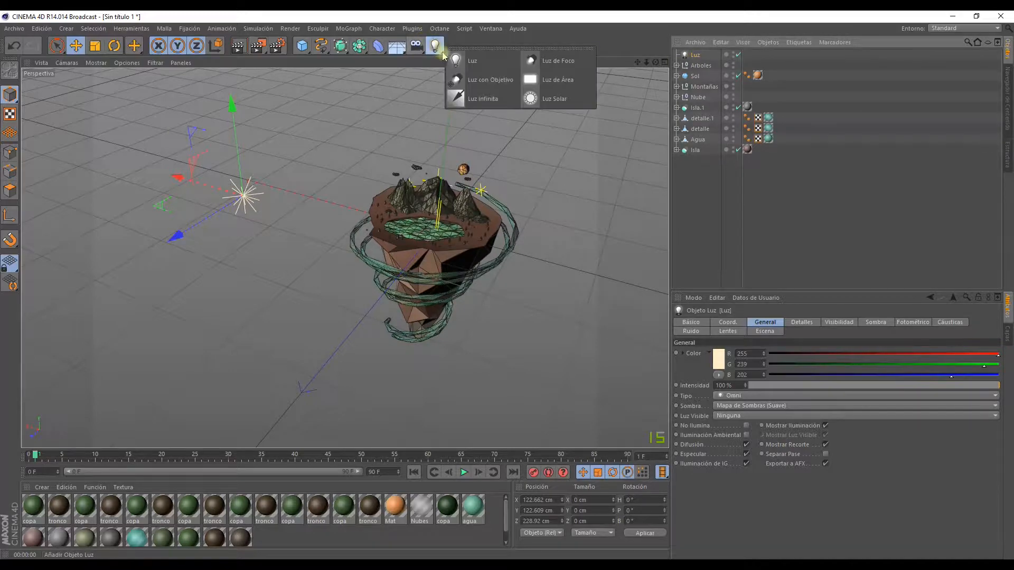
left_click(467, 62)
left_click_drag(401, 132, 453, 210, "alt")
middle_click_drag(465, 240, 393, 205, "alt")
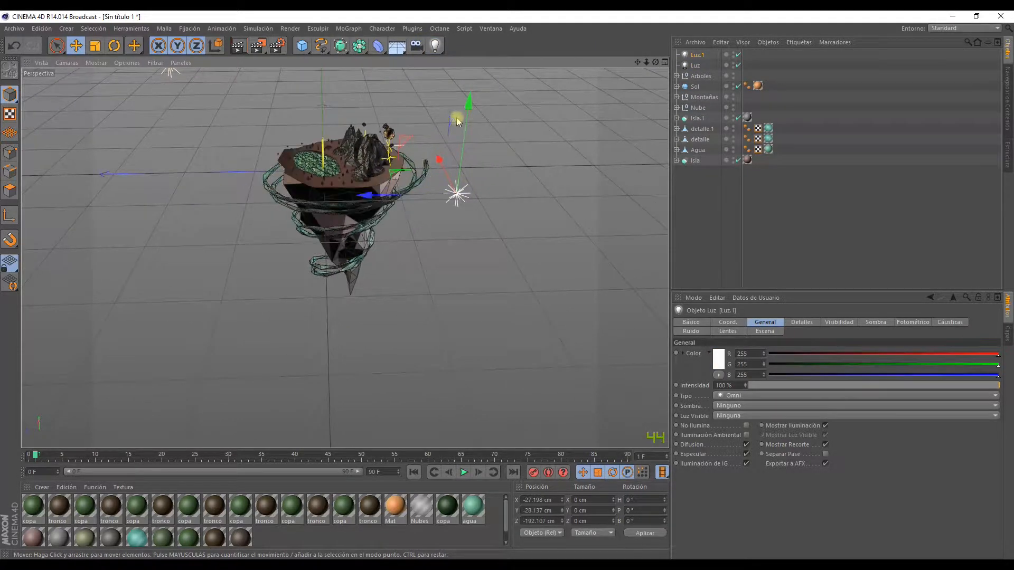
left_click_drag(469, 105, 271, 258)
middle_click_drag(434, 294, 328, 237, "alt")
scroll(328, 237, "down", 3)
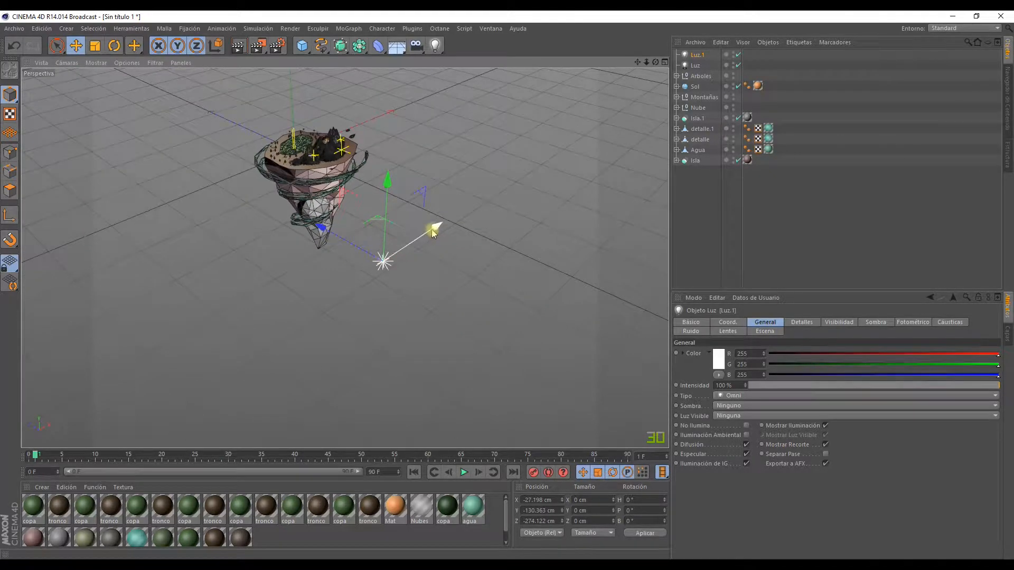
Move the second light Luz.1 away from the island to about X -385.7 cm and raise it to about Y -34.5 cm.
left_click_drag(433, 227, 253, 302)
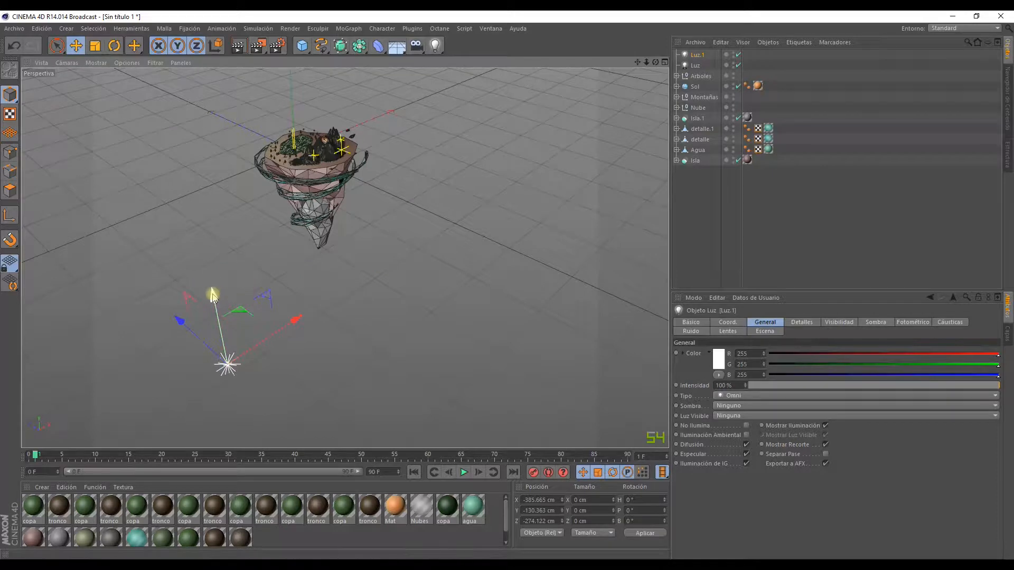
left_click_drag(206, 254, 203, 243)
left_click_drag(328, 260, 470, 248, "alt")
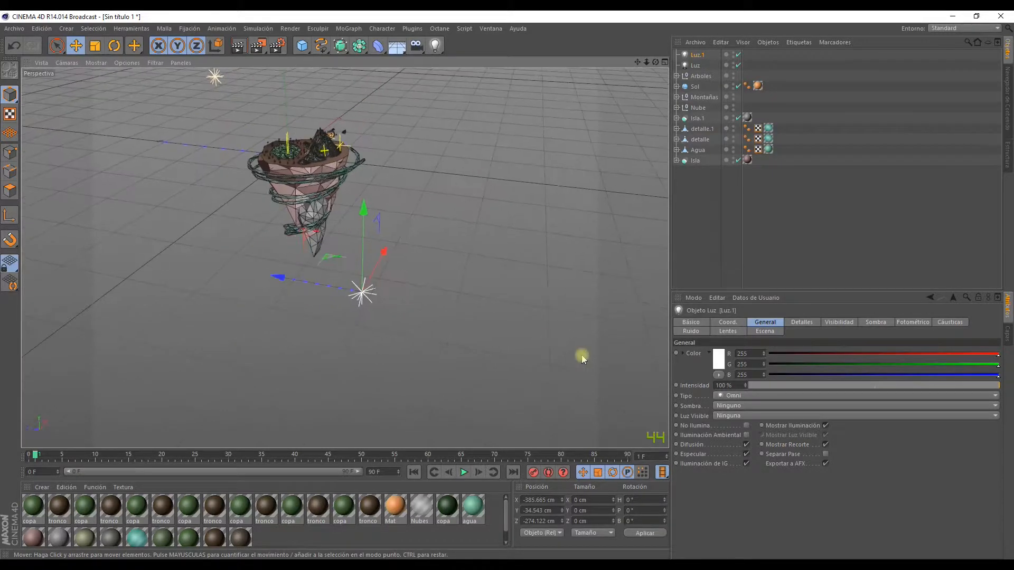
Set the intensity of Luz.1 to 20% and test-render the island from the front.
left_click(771, 386)
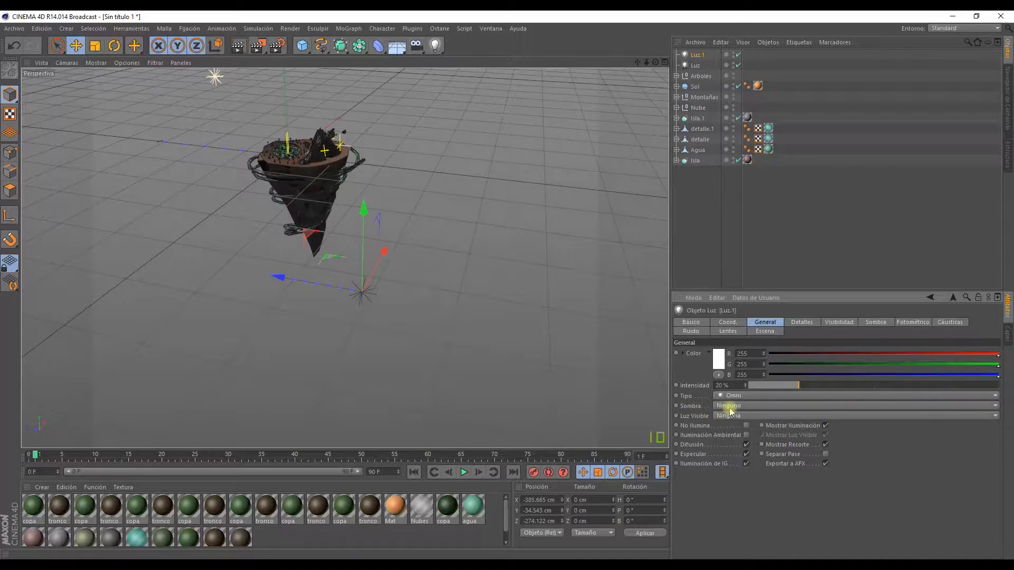
left_click_drag(338, 241, 621, 245, "alt")
left_click_drag(473, 207, 467, 225, "alt")
left_click_drag(403, 229, 396, 241, "alt")
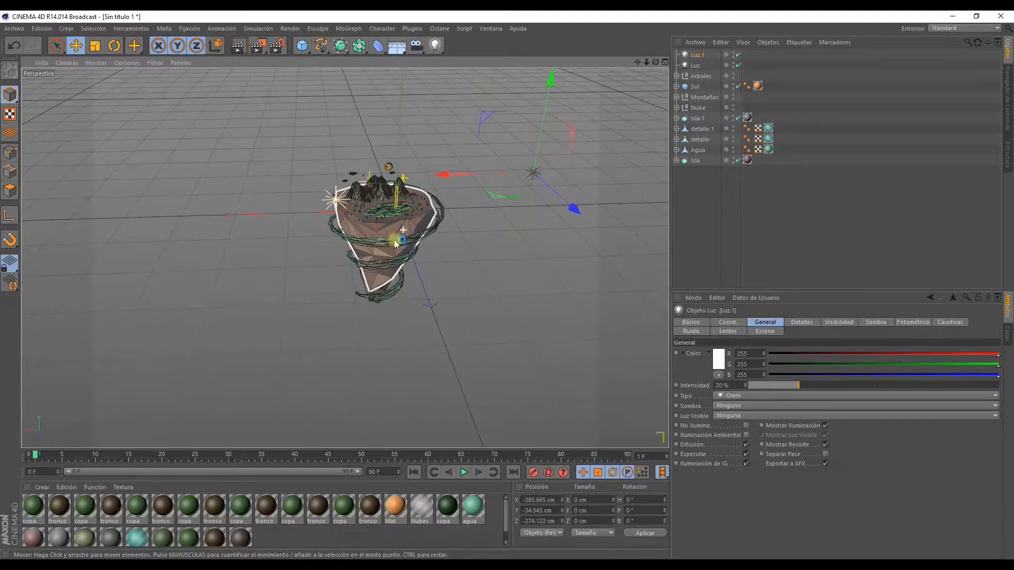
left_click(232, 51)
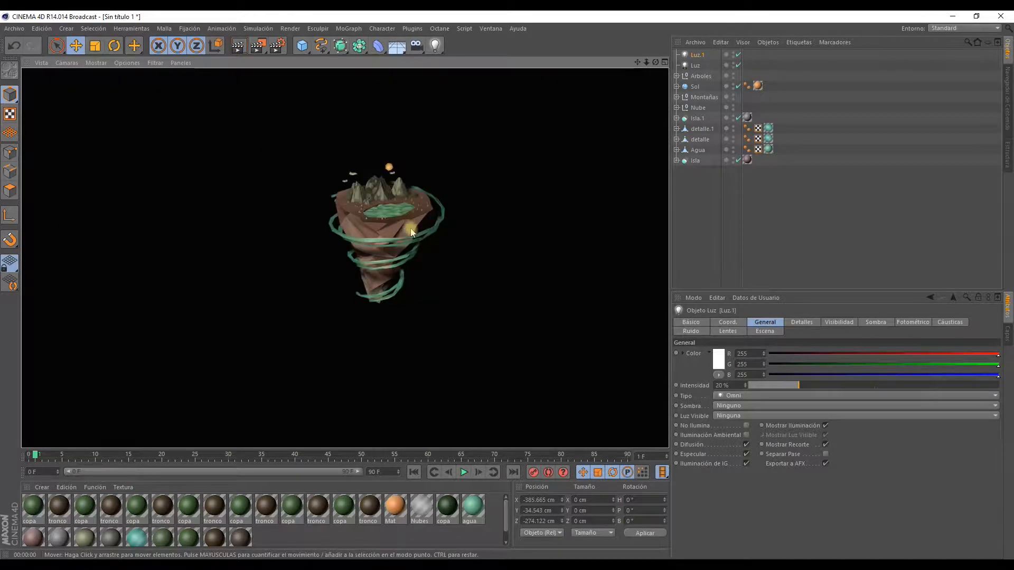
Move the cloud Nube.1 from beneath the sun to the far side of the peaks, at about X -89.1 cm.
scroll(415, 243, "up", 3)
left_click_drag(415, 243, 358, 122, "alt")
left_click(378, 120)
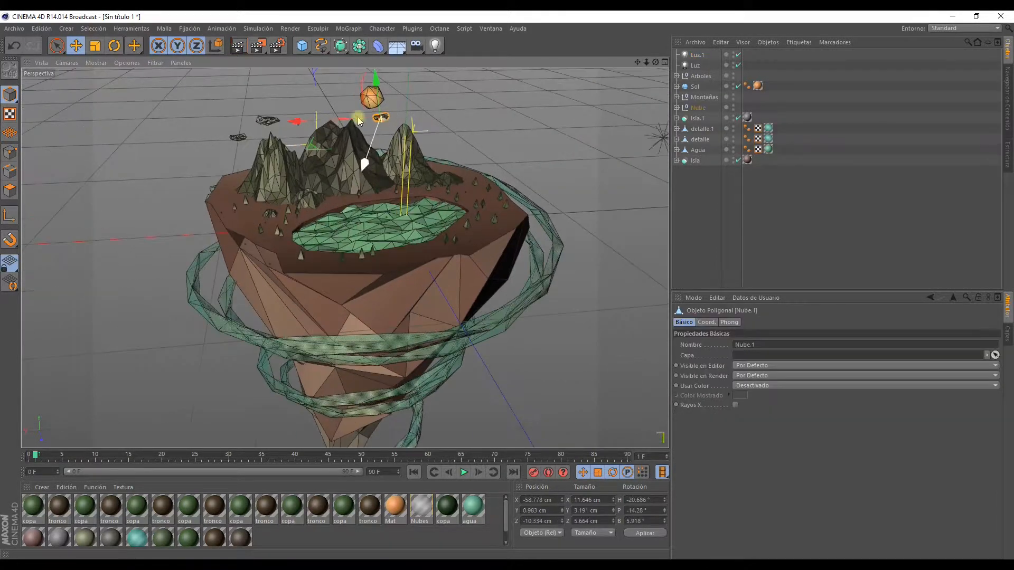
left_click_drag(289, 127, 315, 123)
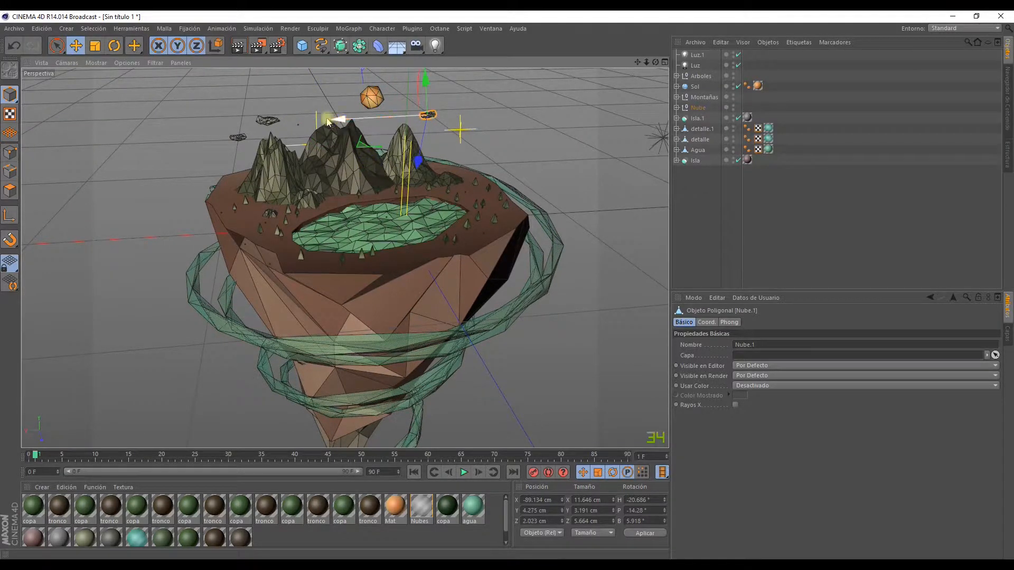
Move the cloud Nube closer to the central mountain, at about X -6.5 cm, and test-render the view.
left_click(266, 120)
mouse_move(201, 131)
left_mouse_down()
mouse_move(184, 130)
mouse_move(218, 129)
left_mouse_up()
scroll(330, 174, "down", 4)
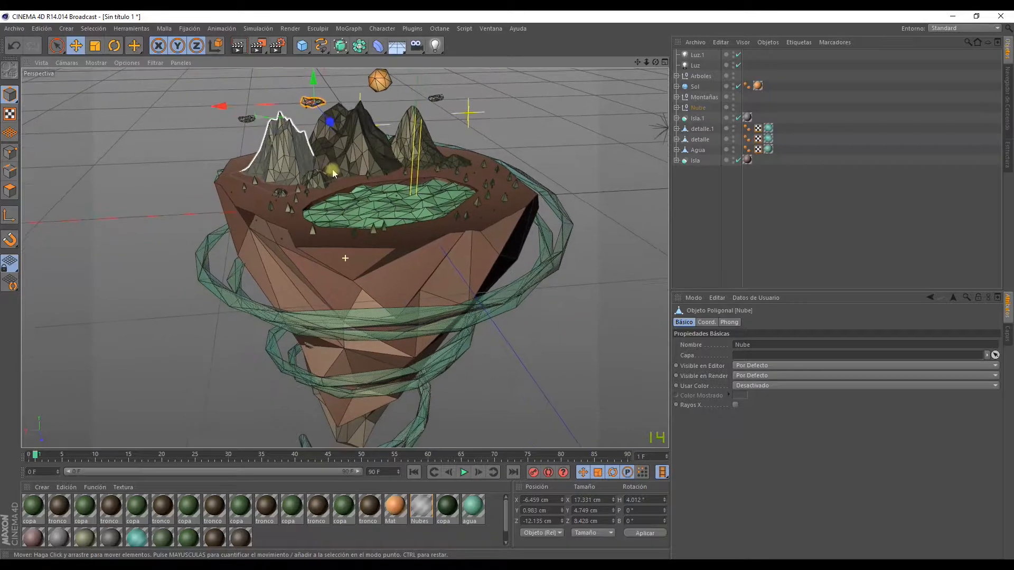
middle_click_drag(374, 188, 364, 182, "alt")
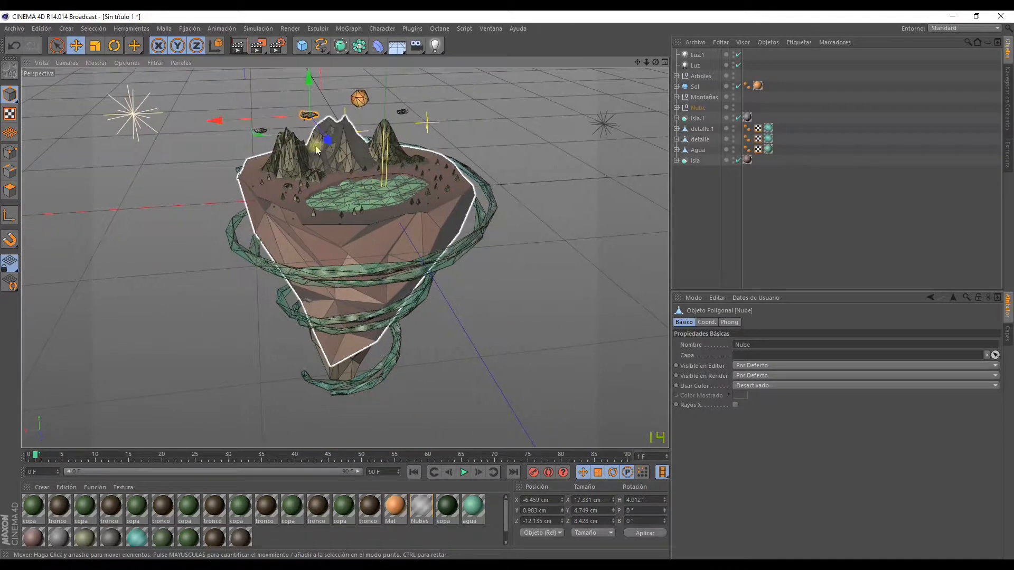
left_click(241, 46)
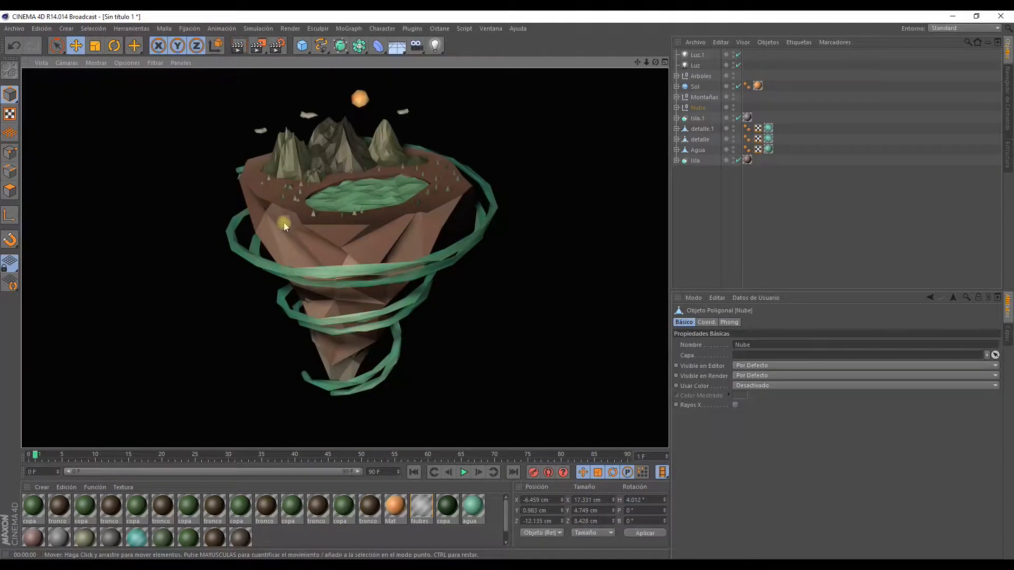
left_click_drag(534, 214, 539, 215, "alt")
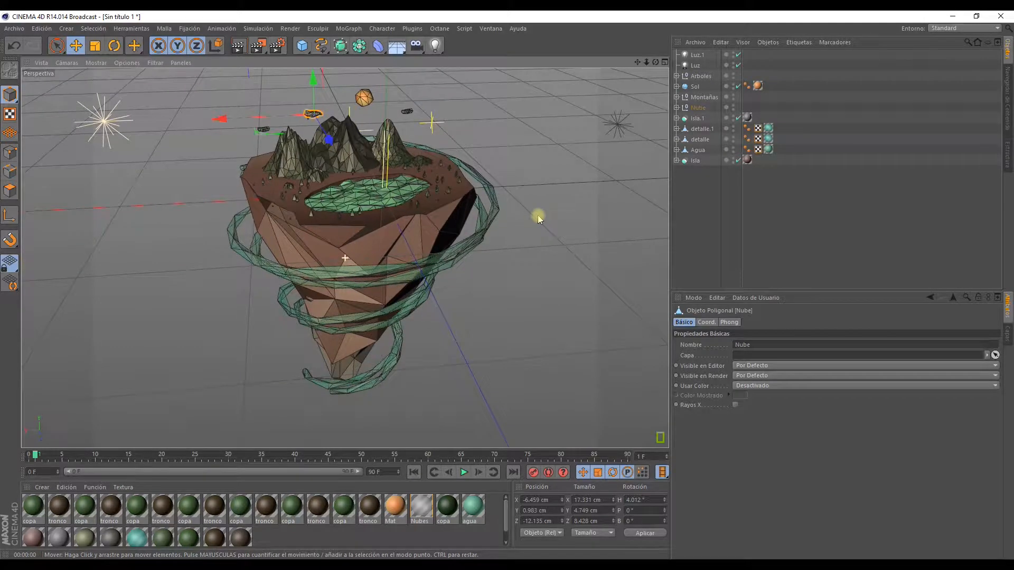
Set the warm light Luz's intensity to 116% and its type to Área, test-rendering the view between the changes.
left_click(695, 65)
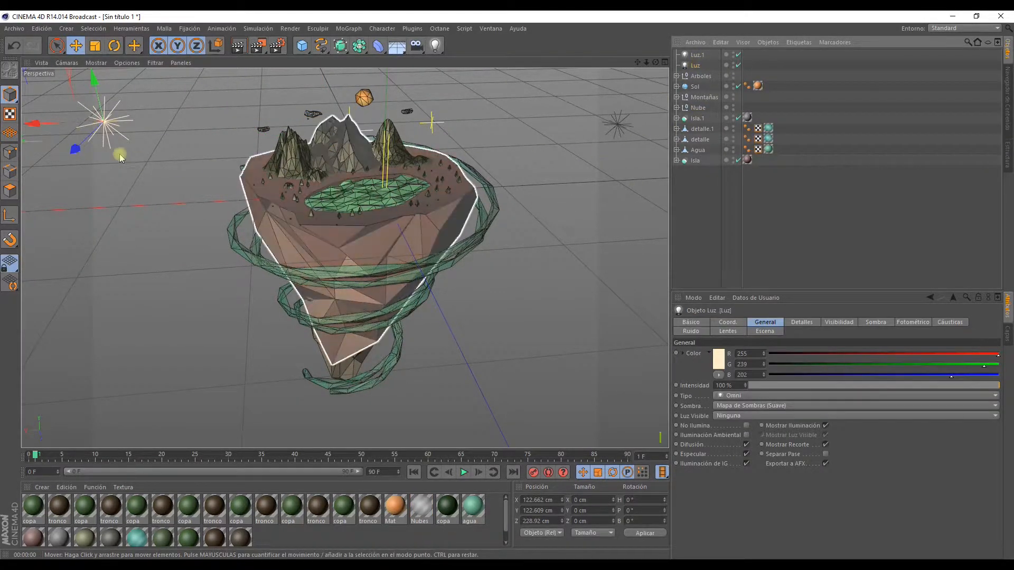
left_click_drag(743, 386, 751, 385)
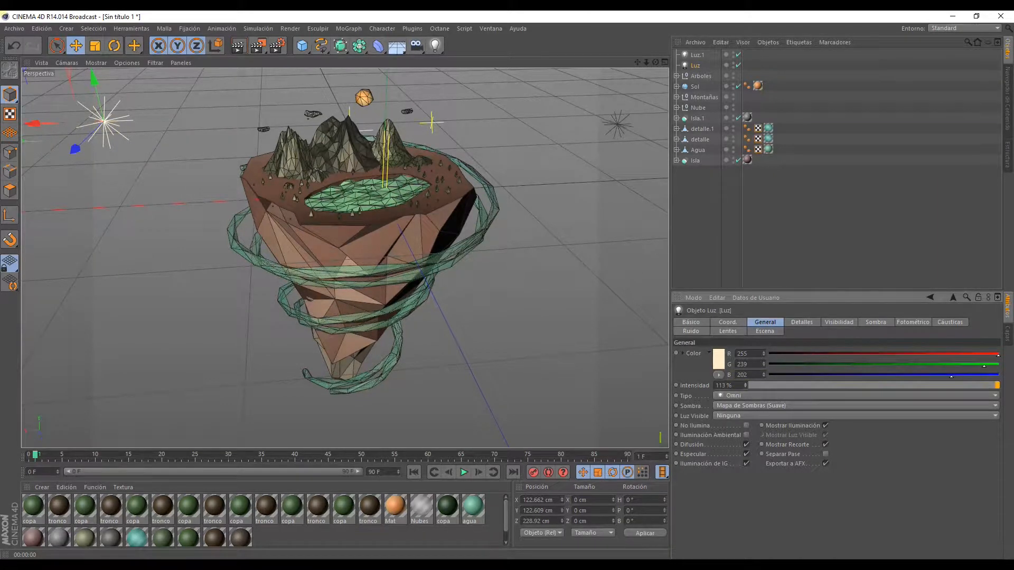
left_click(238, 45)
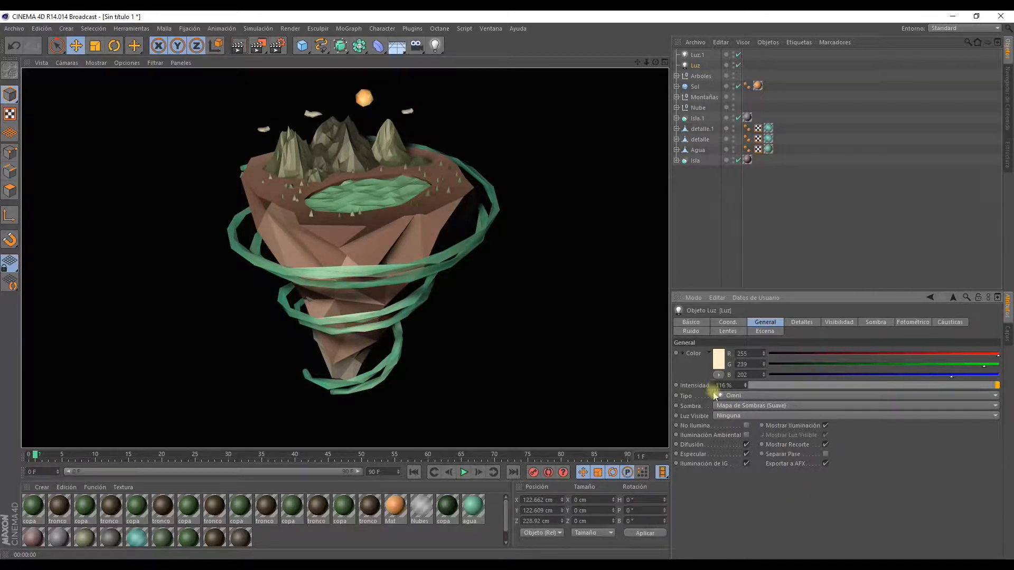
left_click(718, 396)
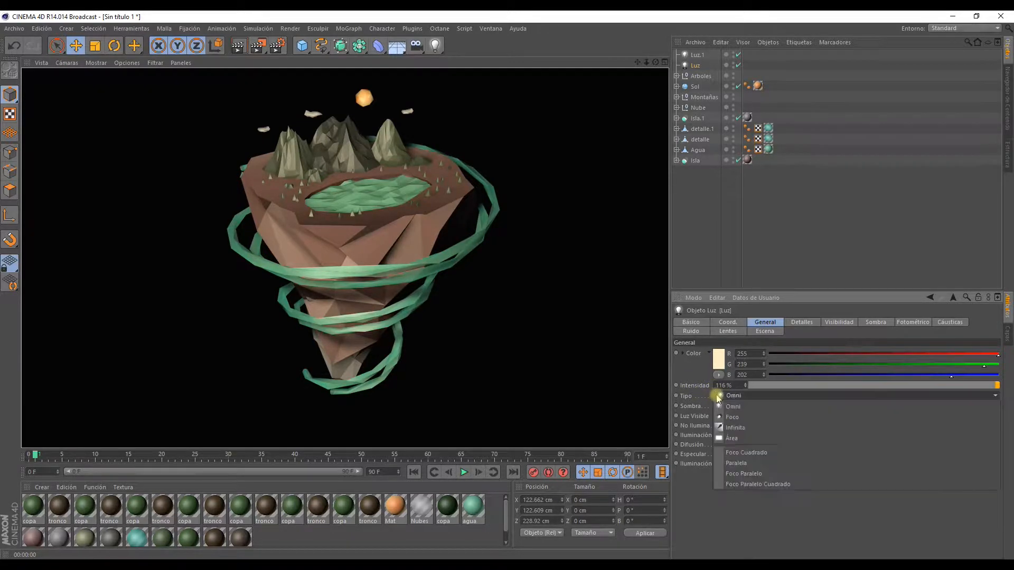
left_click(747, 439)
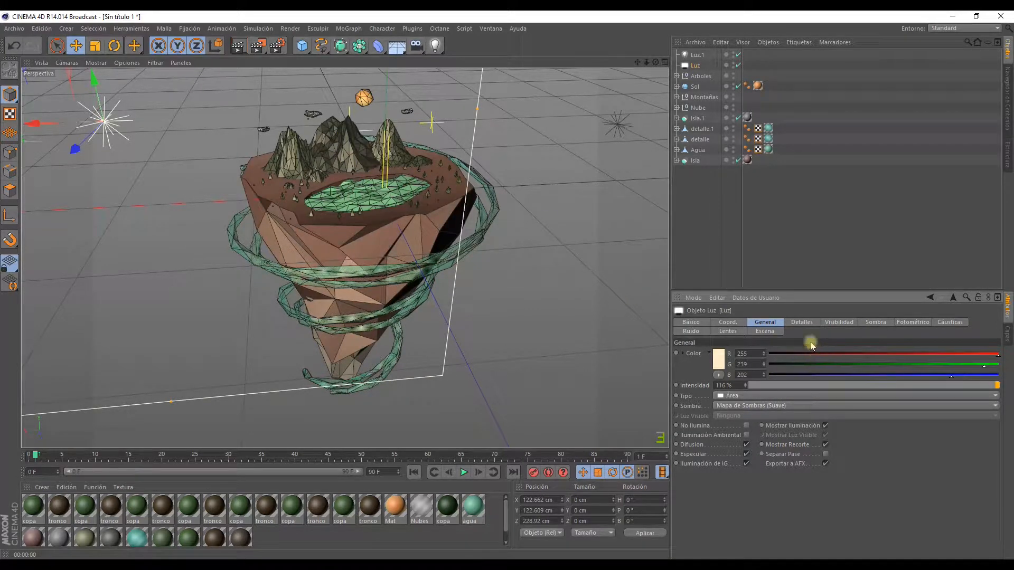
Set the area shape of the warm light Luz to Esfera and test-render the island.
left_click(808, 325)
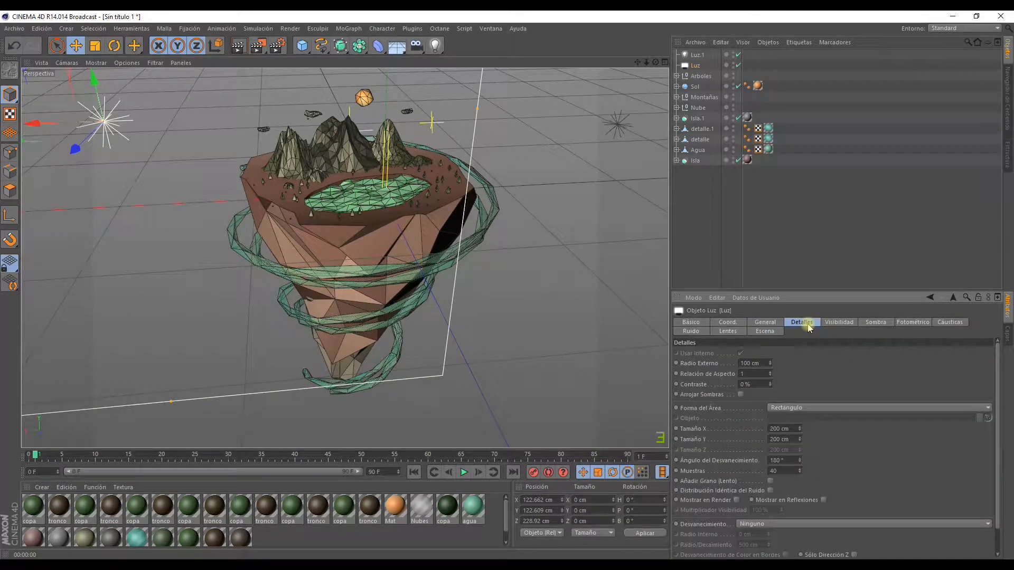
left_click(788, 408)
left_click(785, 453)
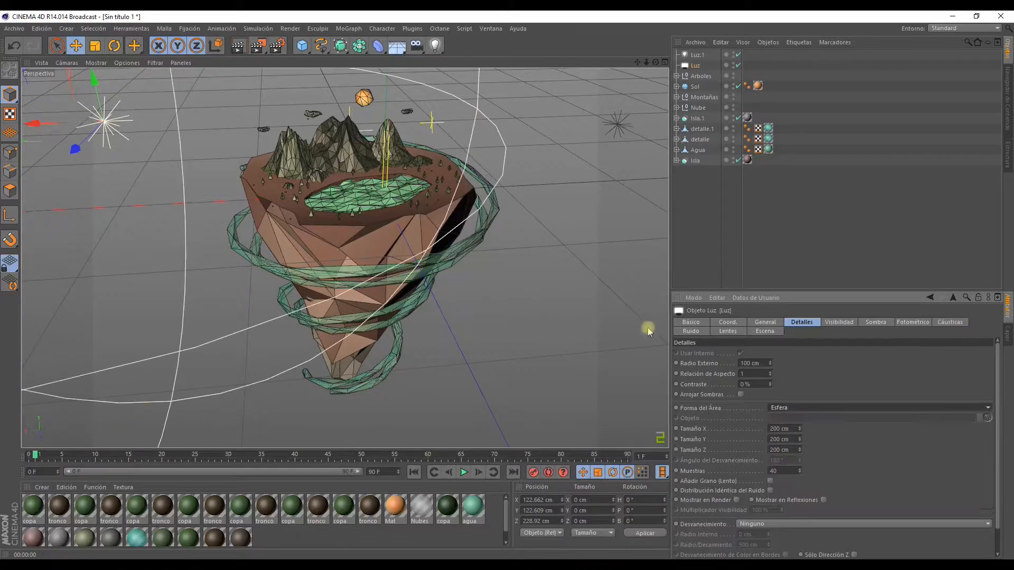
key("ctrl+r")
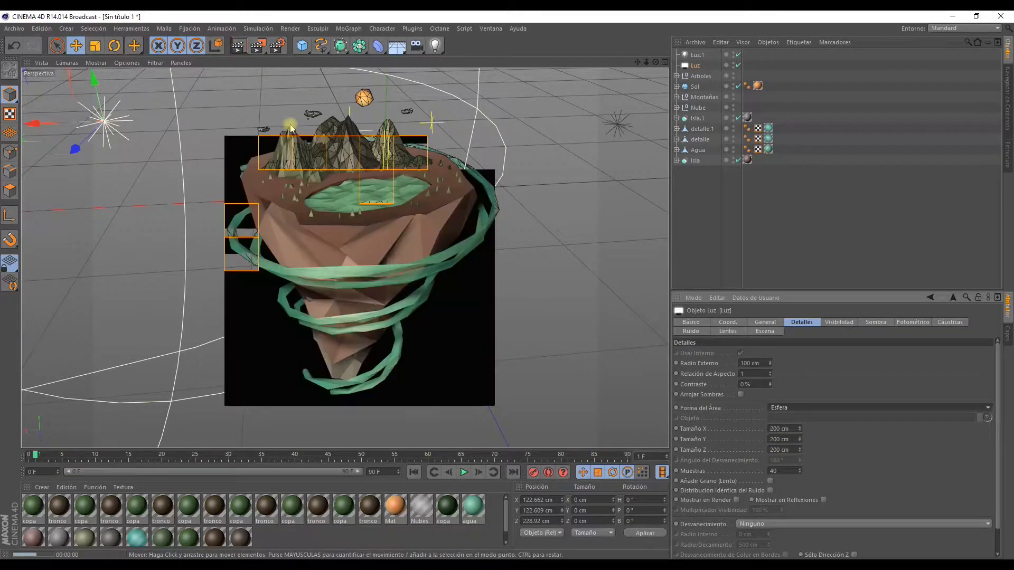
left_click(736, 204)
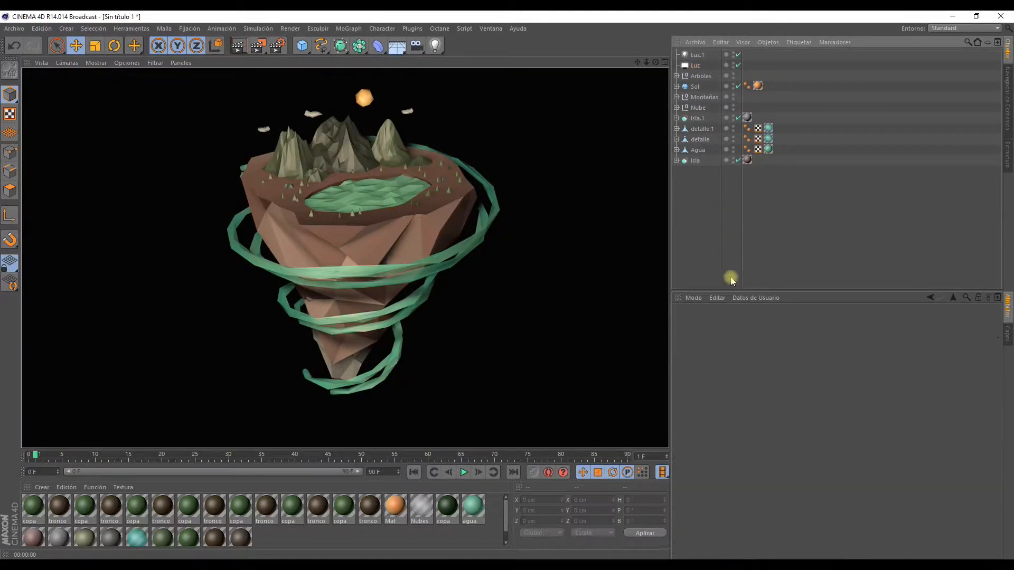
Set the shadow type of the warm light Luz to Área and test-render the island.
left_click(696, 55)
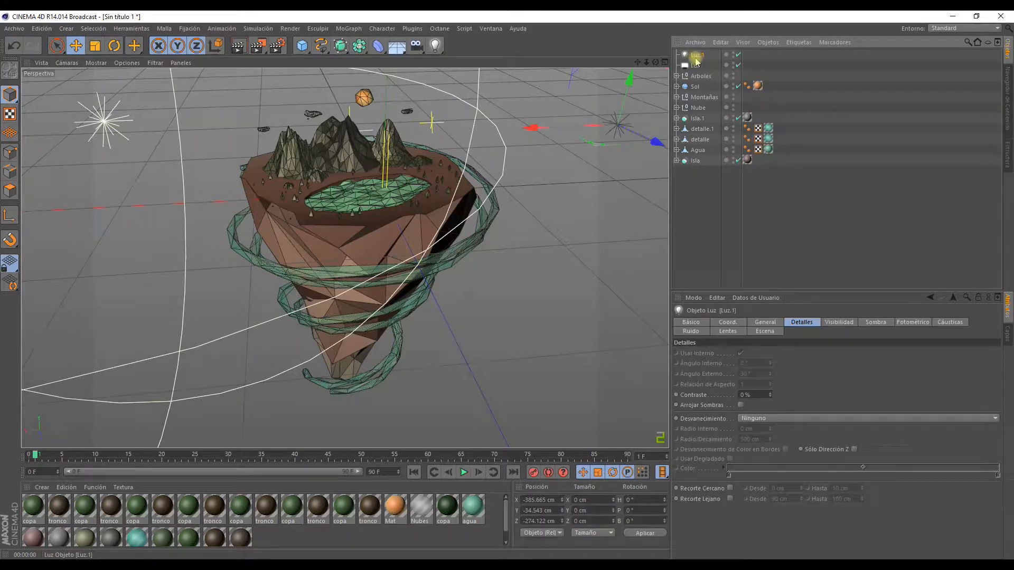
left_click(695, 64)
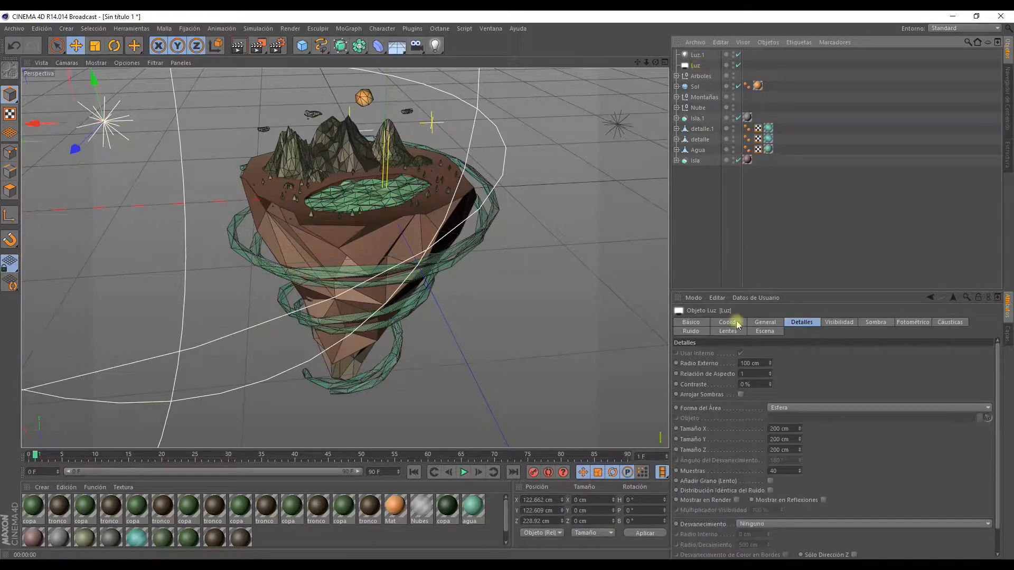
left_click(762, 323)
left_click(751, 406)
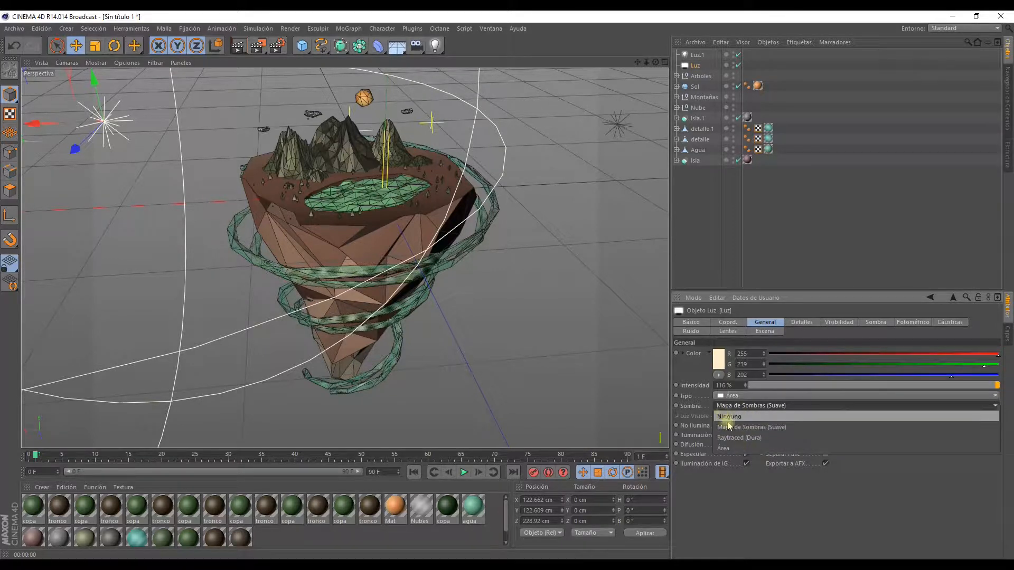
left_click(731, 448)
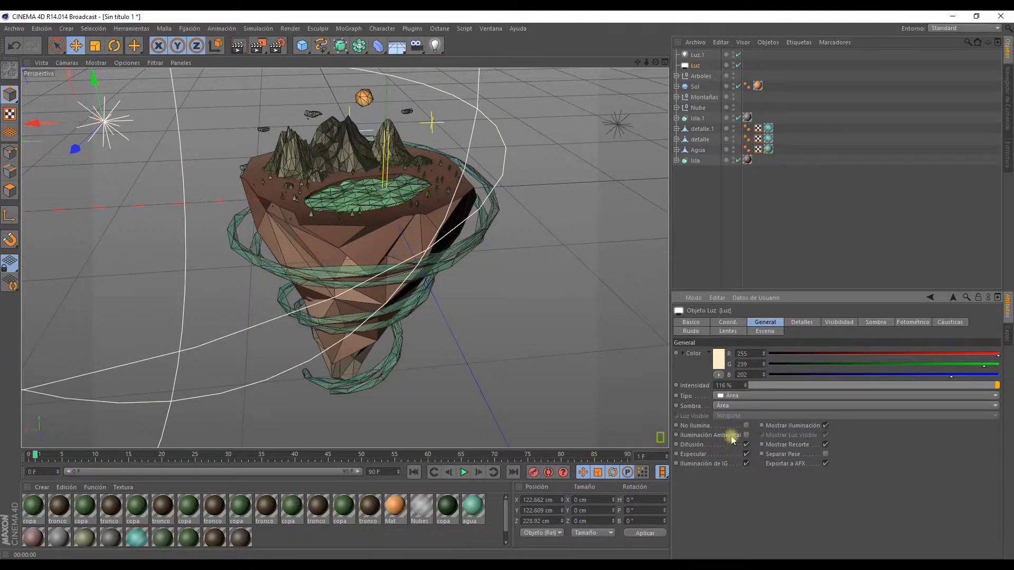
left_click(240, 46)
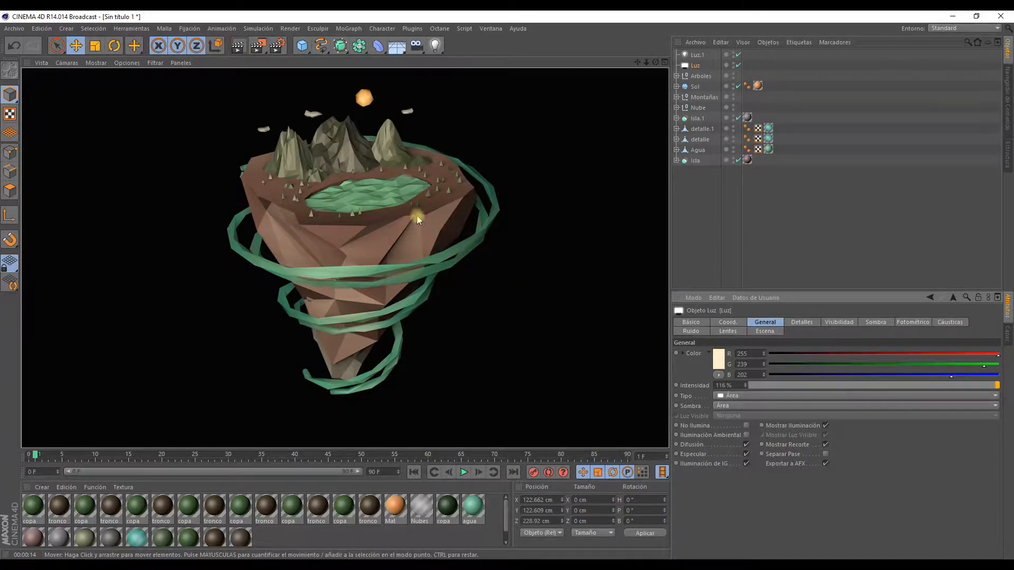
Examine the island and the settings of both lights, test-rendering the scene from different angles.
scroll(372, 189, "up", 4)
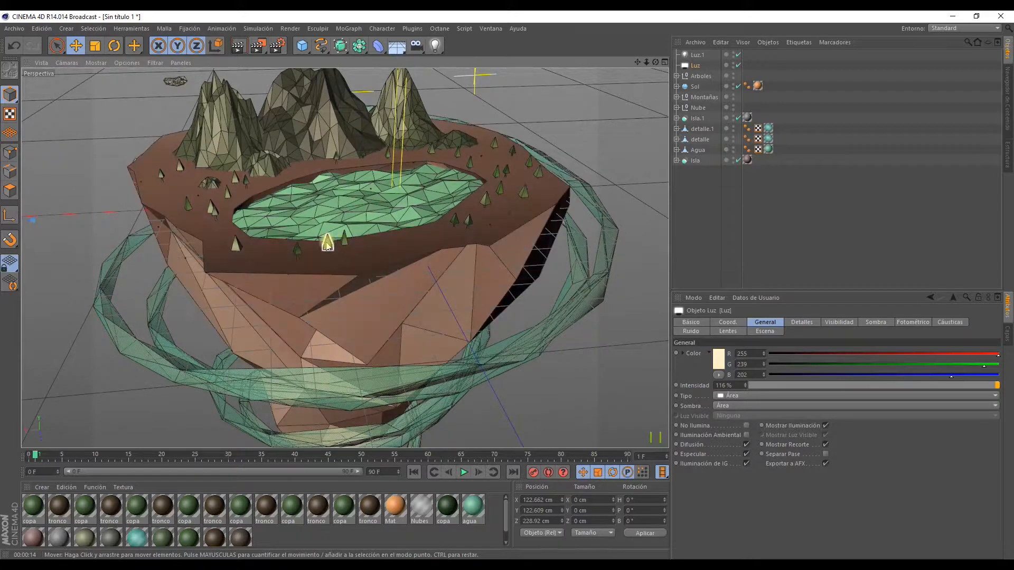
scroll(416, 200, "down", 3)
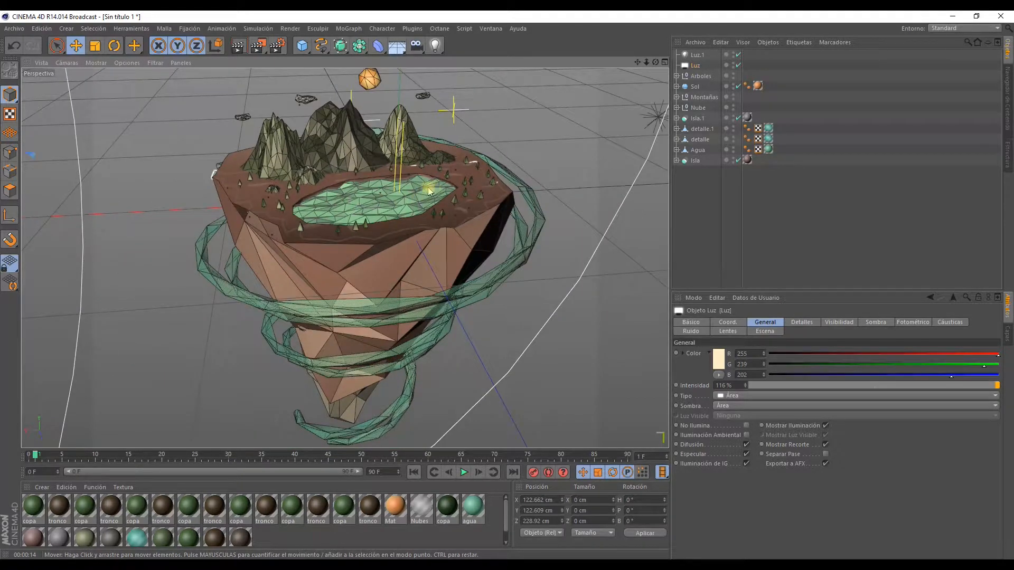
mouse_move(429, 190)
left_mouse_down("alt")
mouse_move(427, 206)
mouse_move(434, 197)
mouse_move(422, 199)
left_mouse_up("alt")
middle_click_drag(422, 199, 380, 182, "alt")
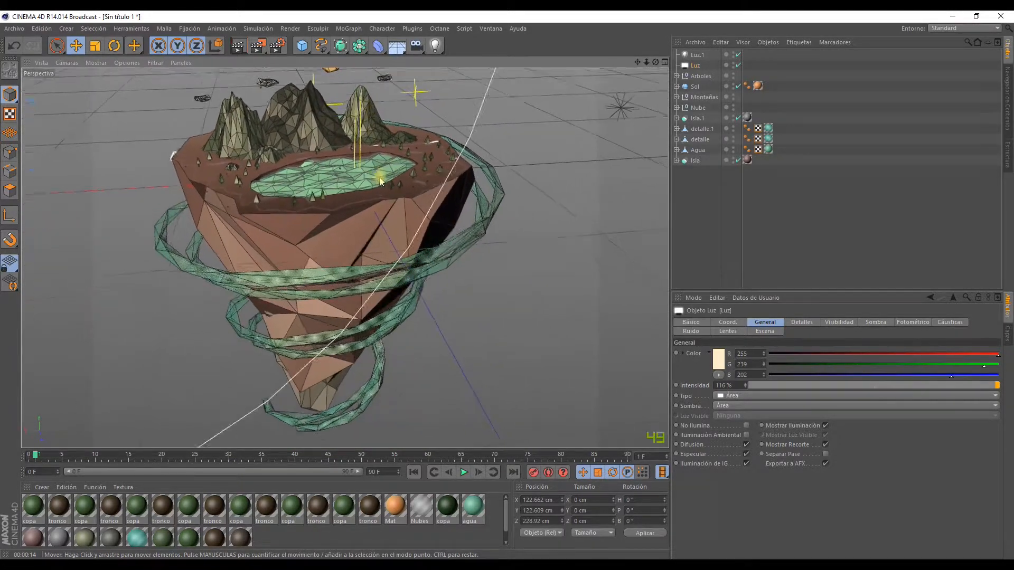
left_click_drag(379, 181, 612, 147, "alt")
left_click(689, 184)
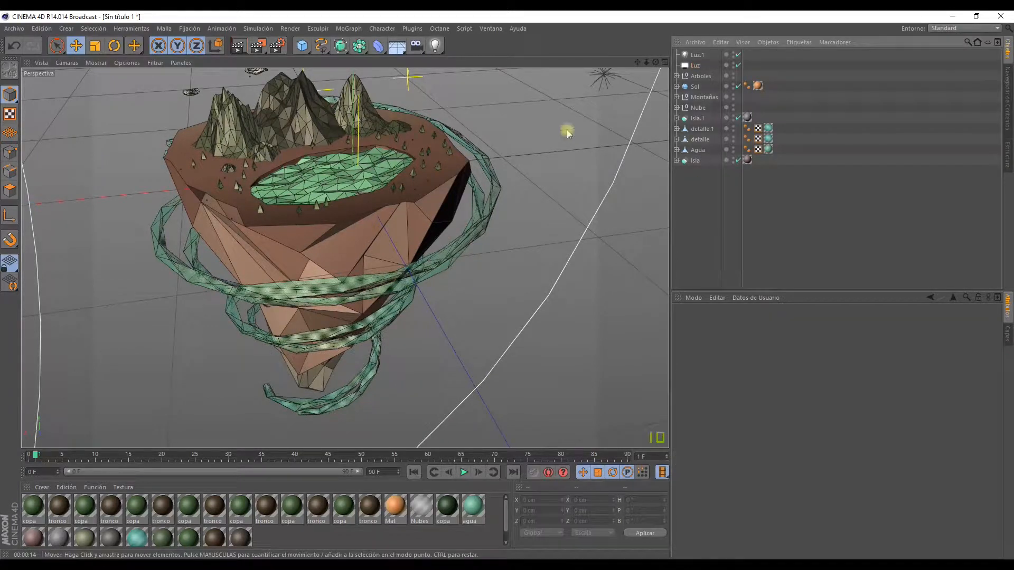
left_click(694, 66)
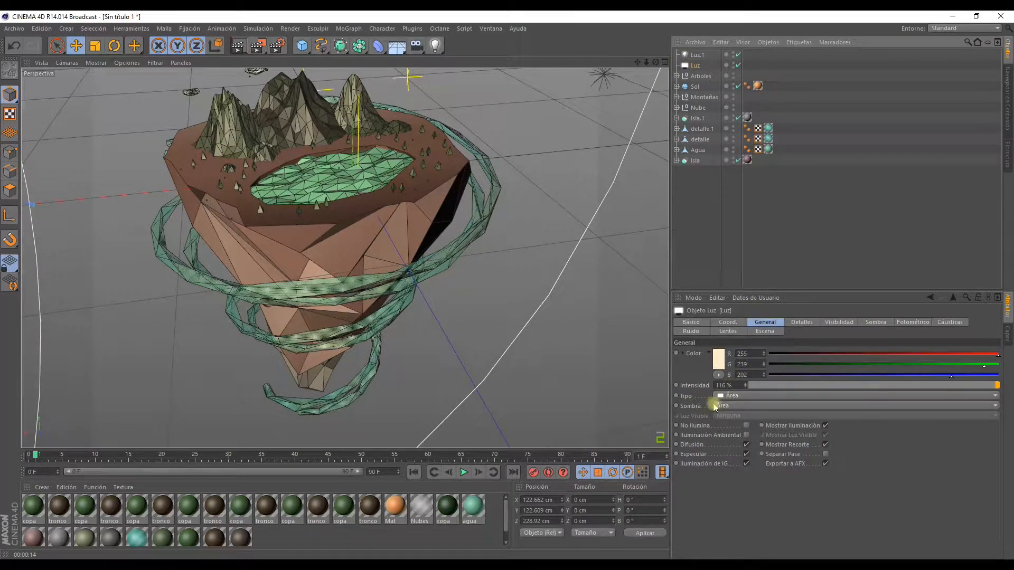
left_click(696, 54)
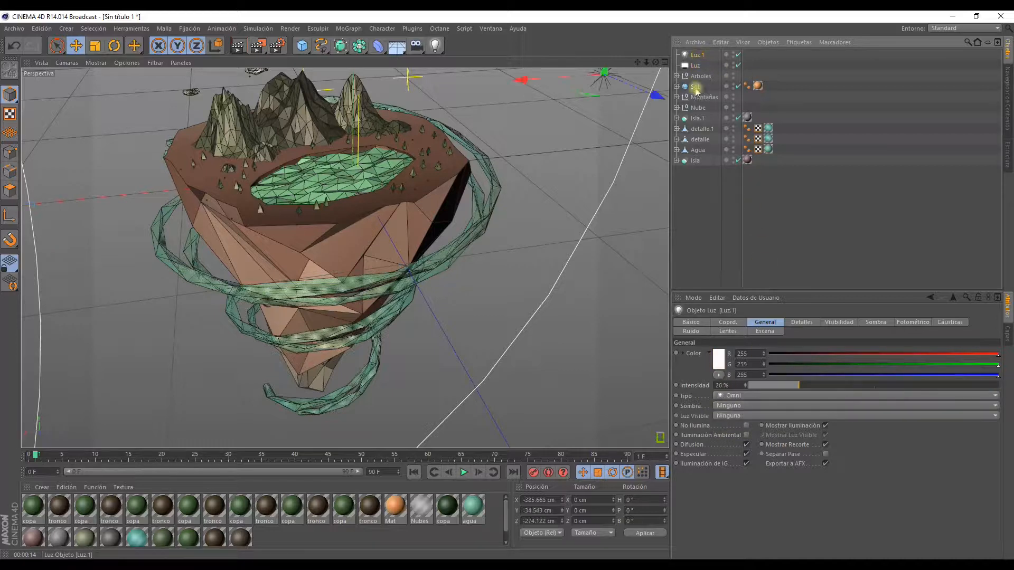
left_click_drag(505, 227, 375, 186, "alt")
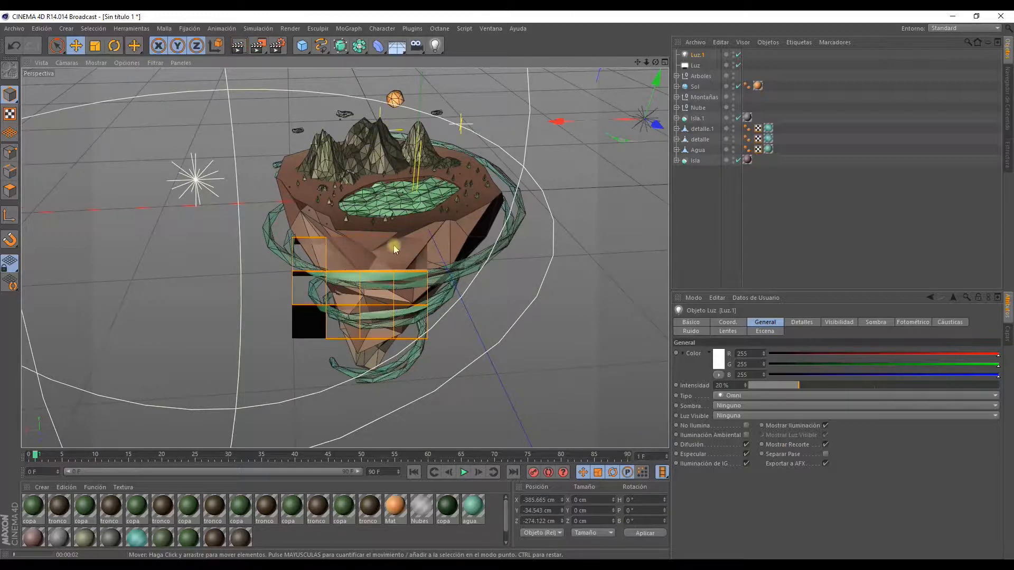
left_click_drag(396, 246, 400, 253, "alt")
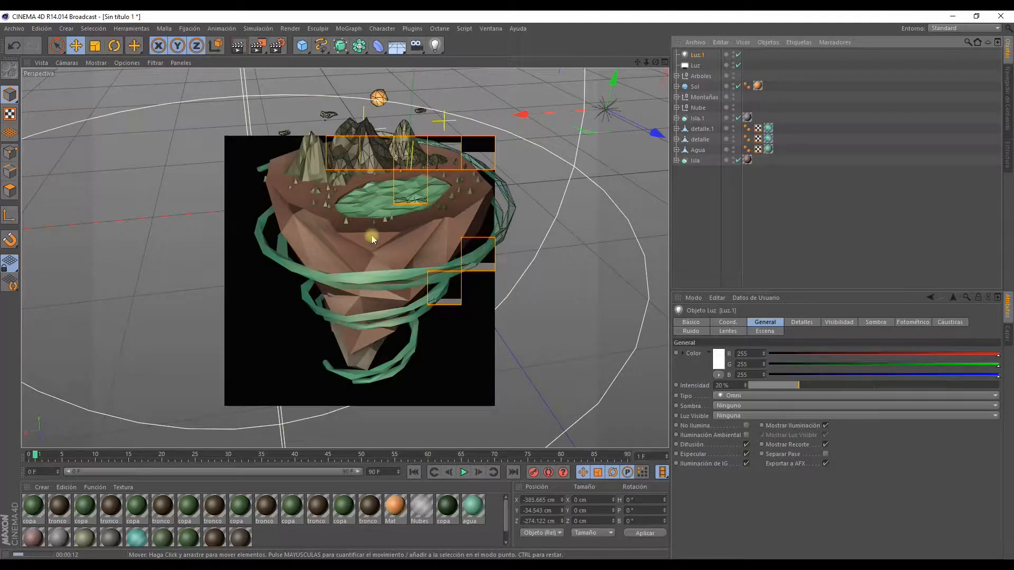
Move the fill light Luz.1 to about X -355.8, Y -30.1, Z -283.1 cm.
left_click_drag(416, 239, 393, 260)
key("super")
key("super")
scroll(432, 248, "up", 3)
scroll(396, 258, "down", 3)
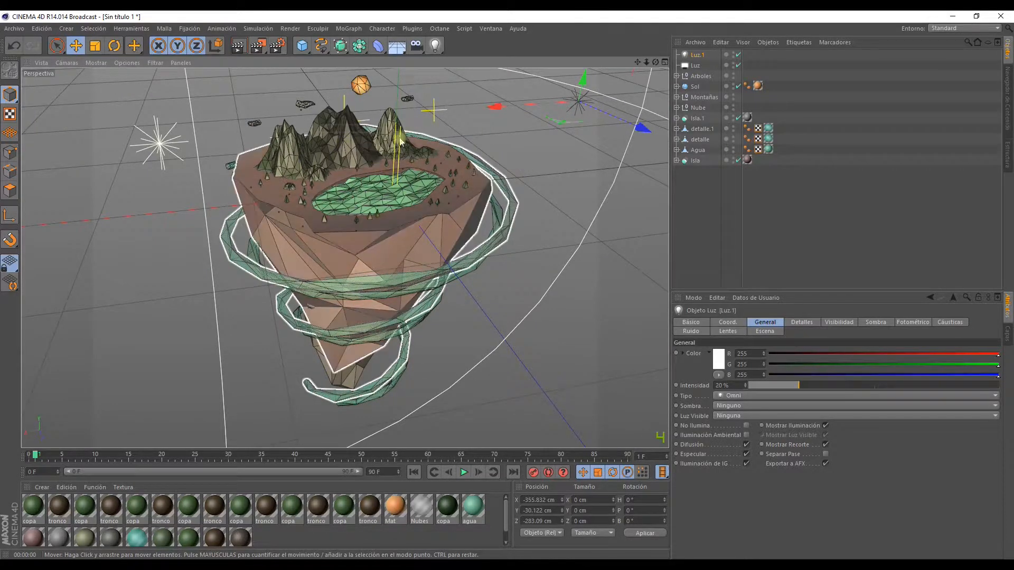
Delete the end points of the spiral detalle.1 that stick out at the island's rim, using direct selection not limited to visible elements.
left_click(223, 172)
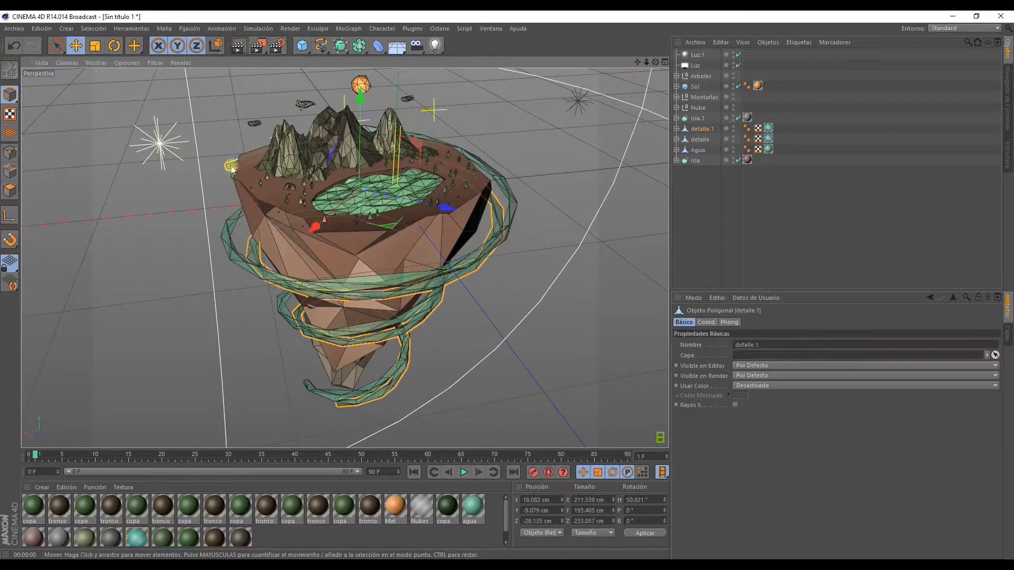
left_click(676, 129)
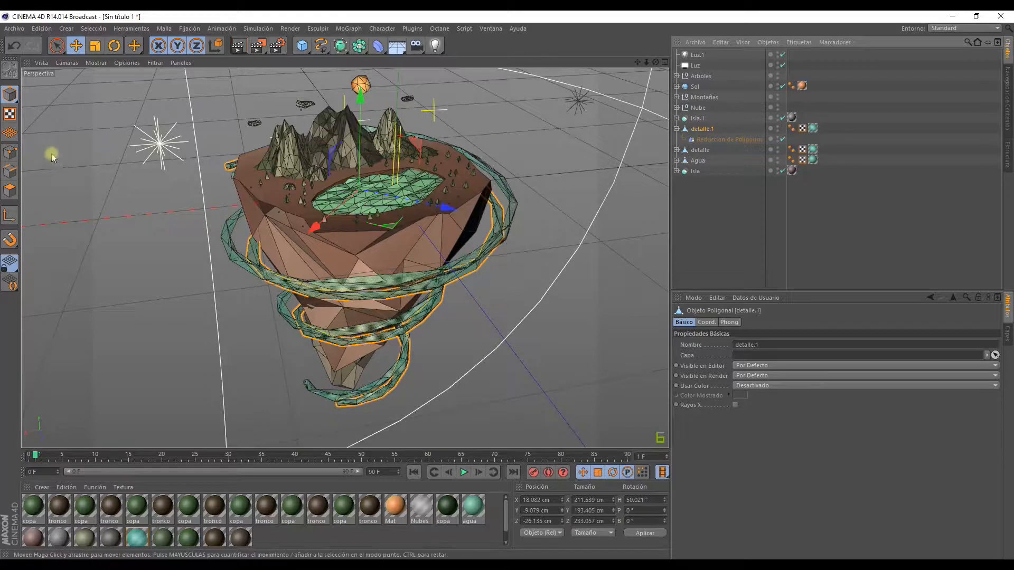
left_click(13, 152)
left_click(58, 47)
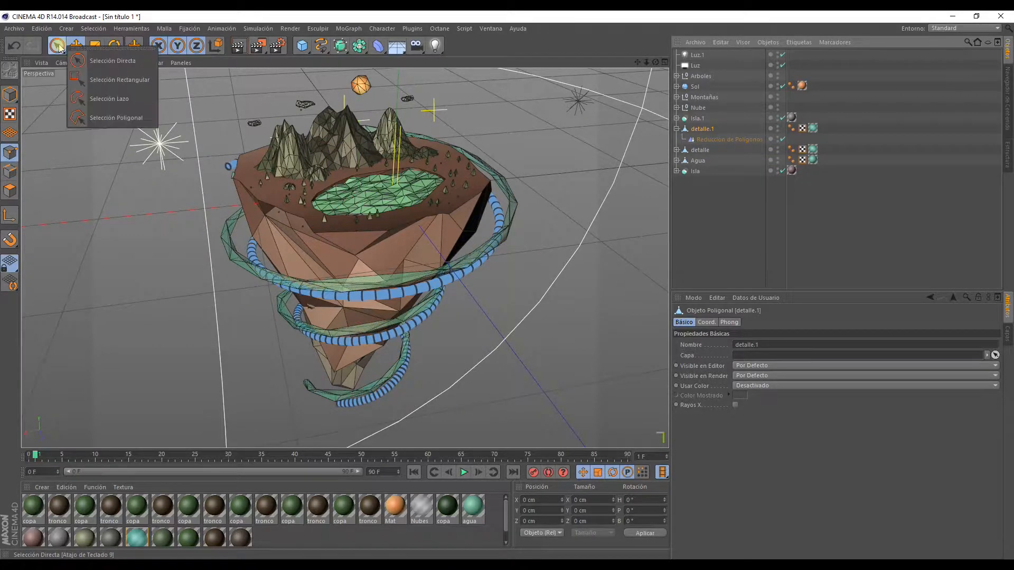
left_click(108, 61)
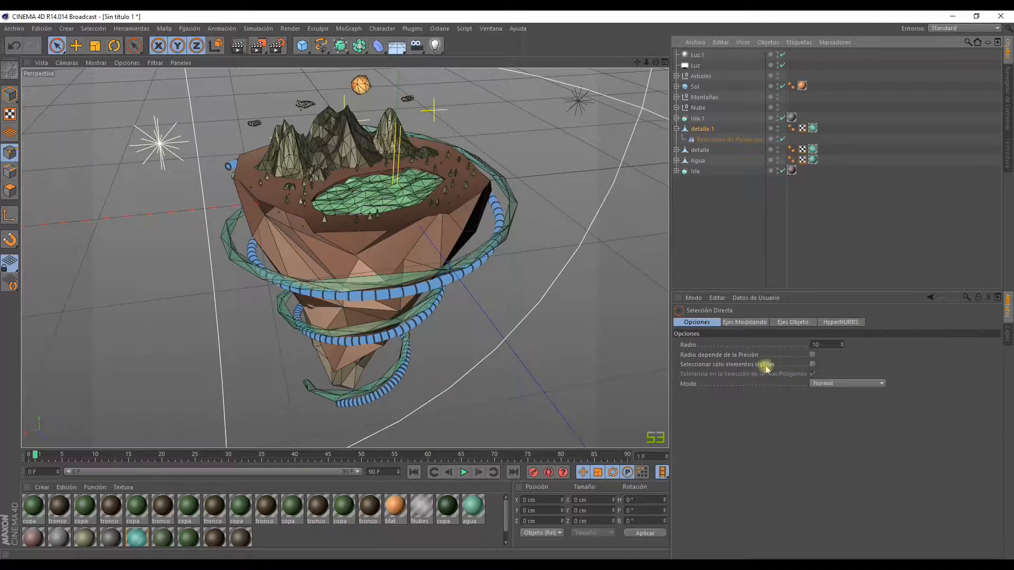
left_click(812, 364)
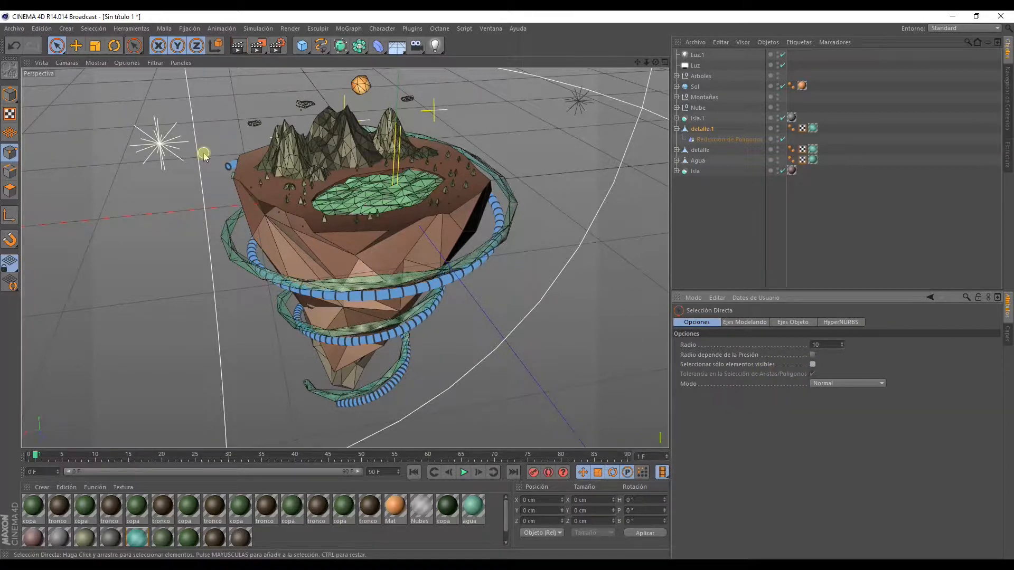
left_click_drag(222, 164, 228, 172)
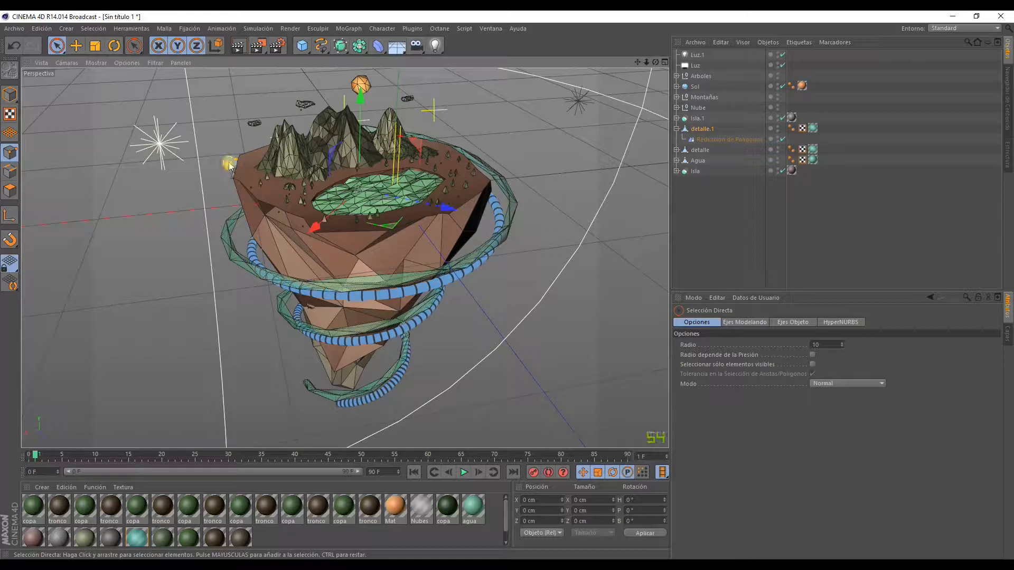
left_click(228, 174)
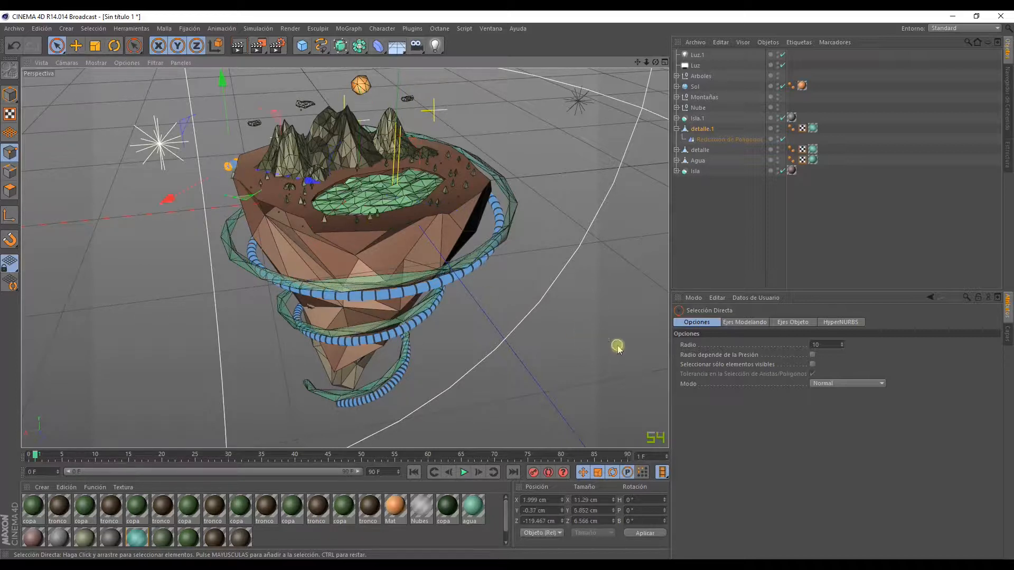
left_click(347, 243)
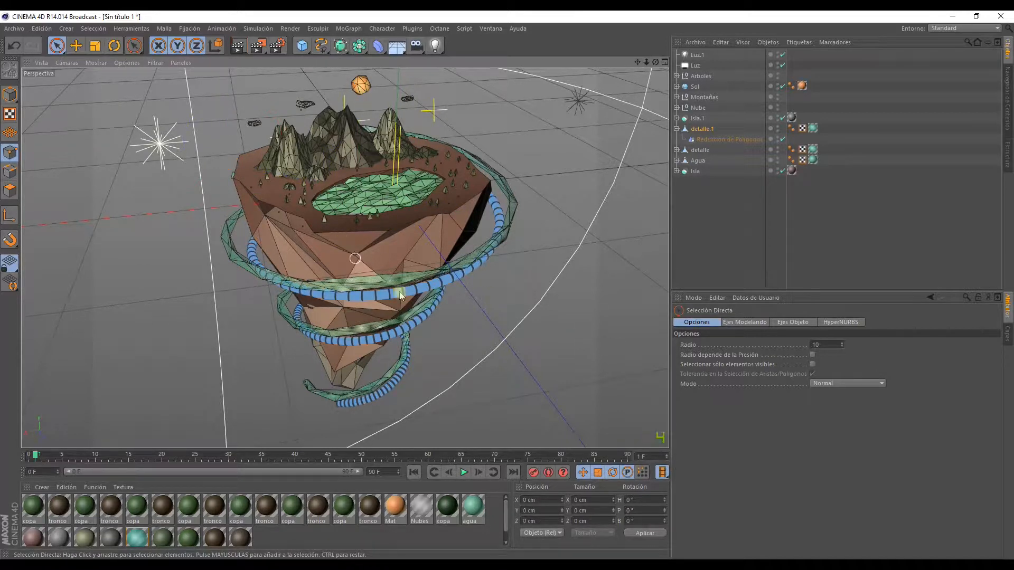
left_click(812, 361)
Check the spirals detalle and detalle.1 to find which object the stray piece at the island's rim belongs to.
left_click_drag(220, 156, 255, 165, "alt")
left_click(699, 149)
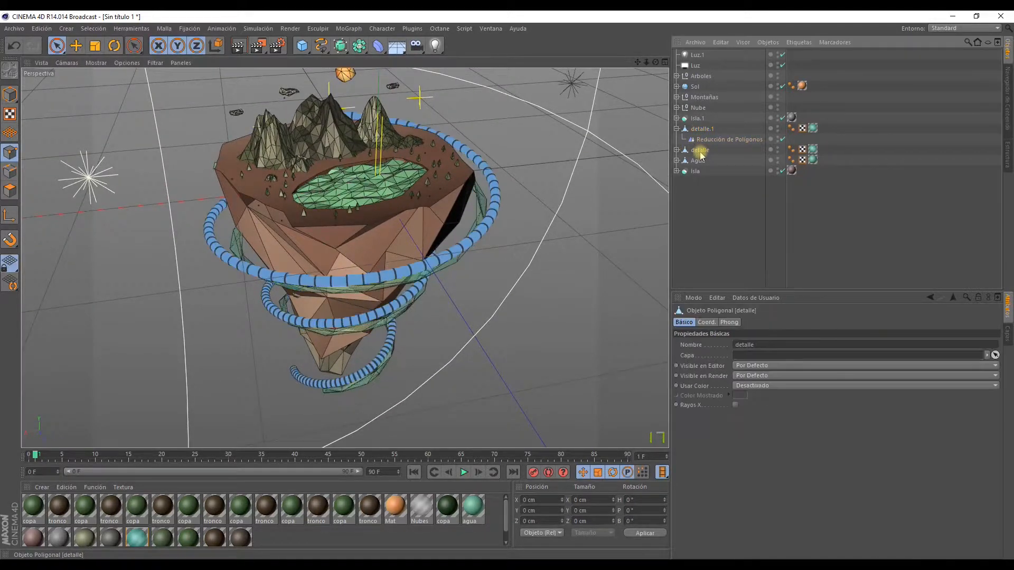
left_click(694, 151)
left_click(701, 128)
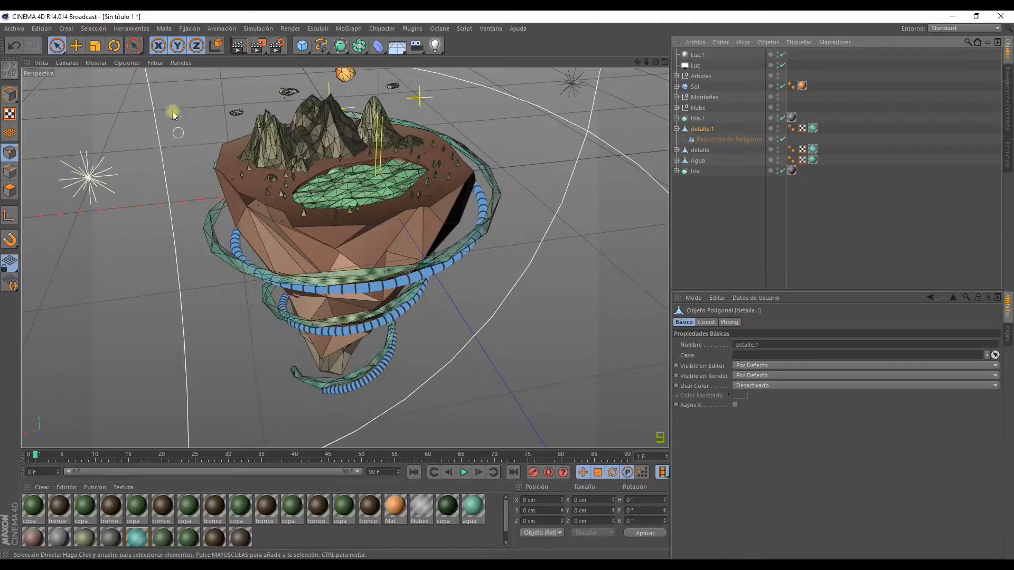
left_click(76, 45)
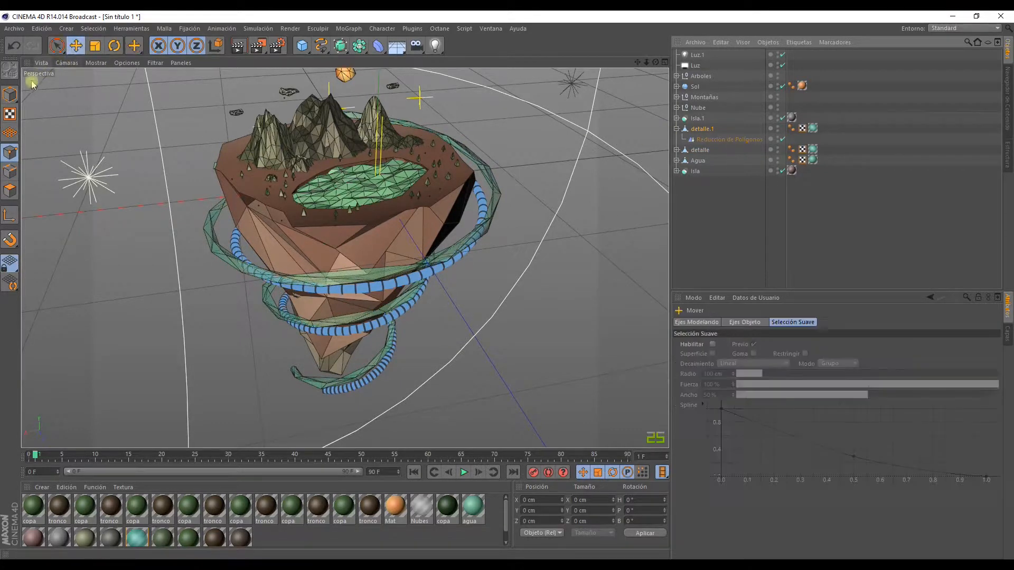
left_click(10, 94)
left_click(213, 169)
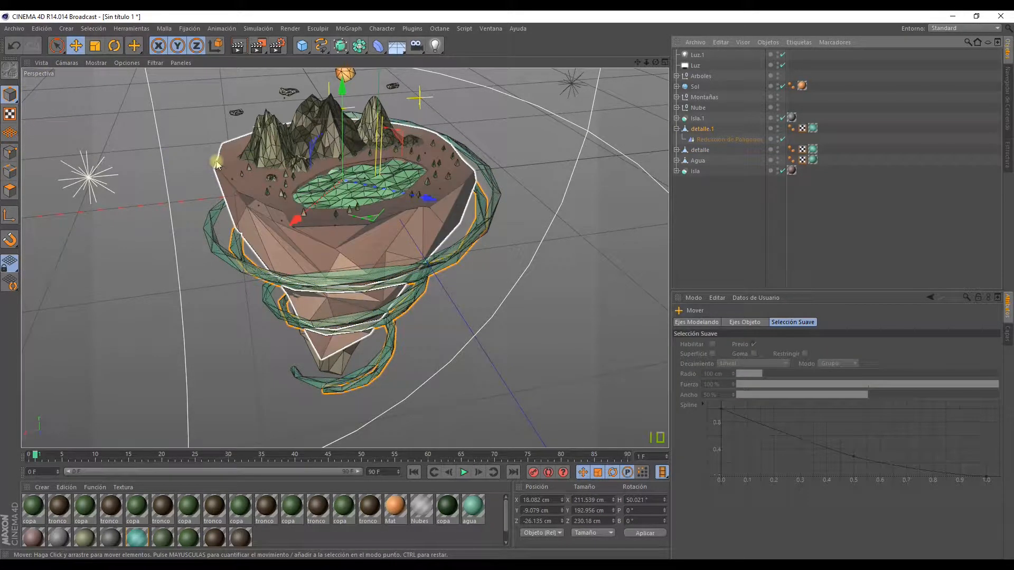
Delete the points of Agua that form the stray piece sticking out of the island's rim near the mountains.
left_click(343, 196)
left_click_drag(344, 197, 211, 161, "alt")
scroll(211, 161, "up", 5)
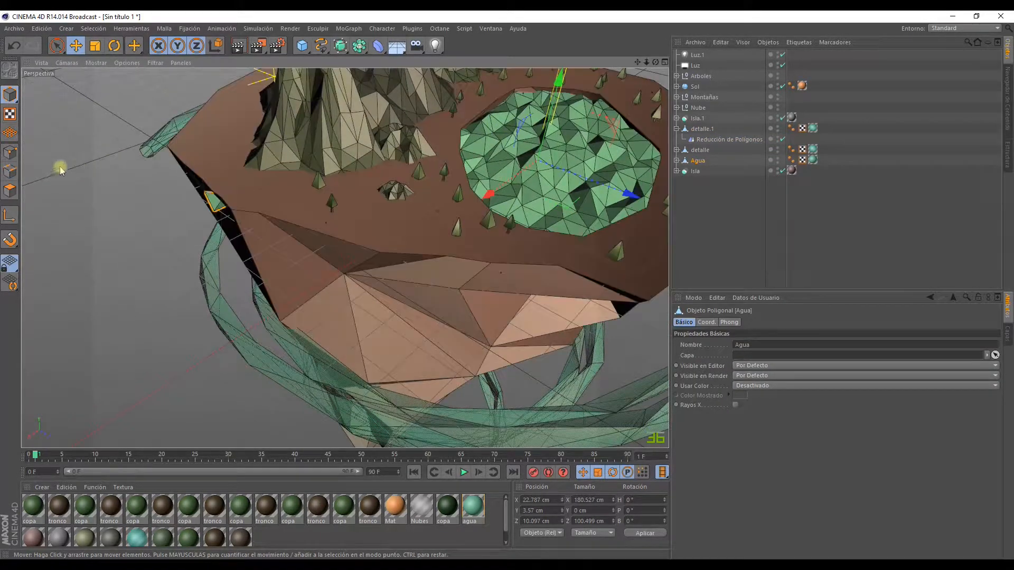
left_click(9, 154)
key("9")
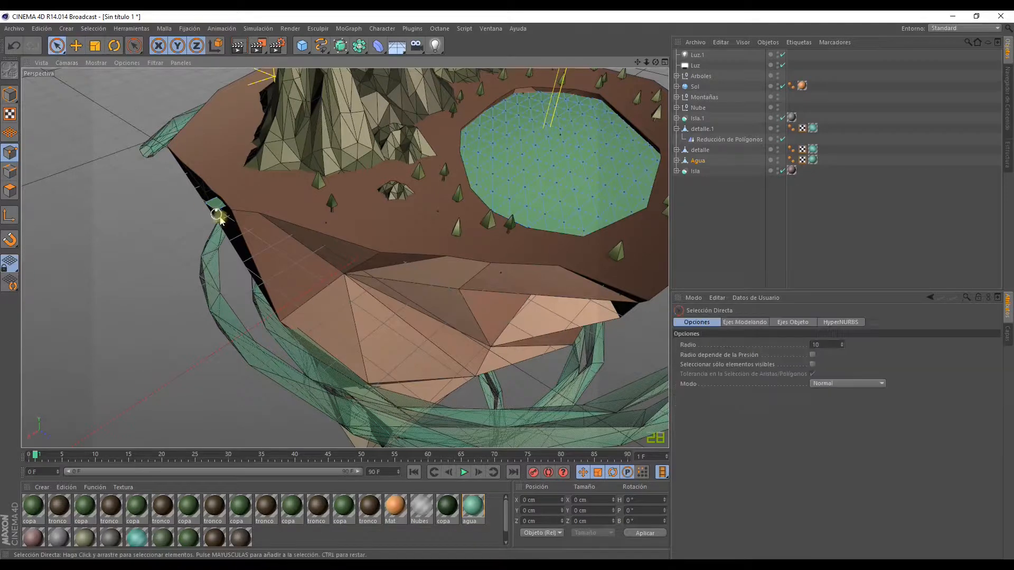
key("ctrl+a")
left_click(204, 202)
key("Delete")
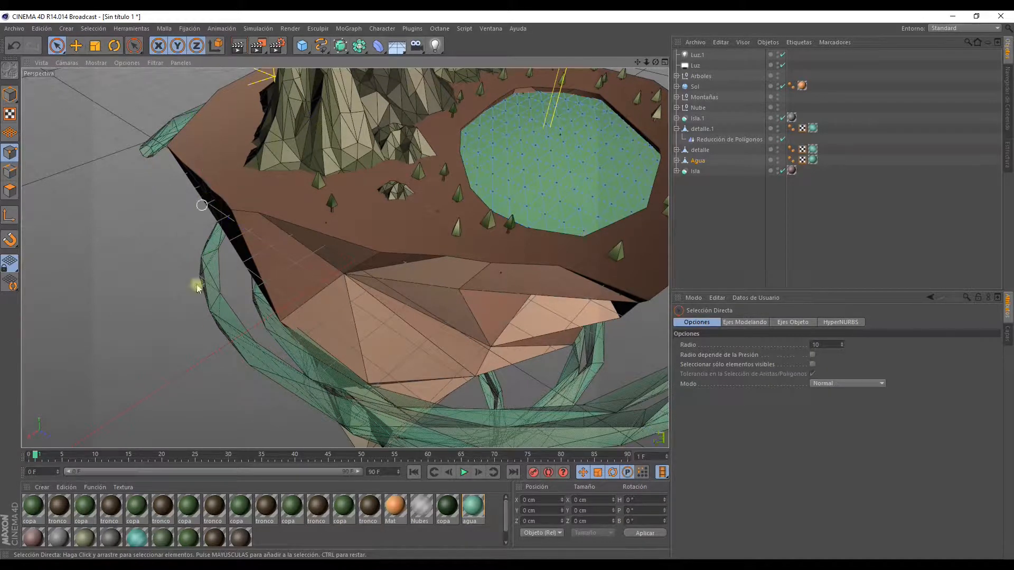
scroll(365, 293, "down", 3)
left_click_drag(461, 269, 357, 235, "alt")
middle_click_drag(420, 214, 365, 219, "alt")
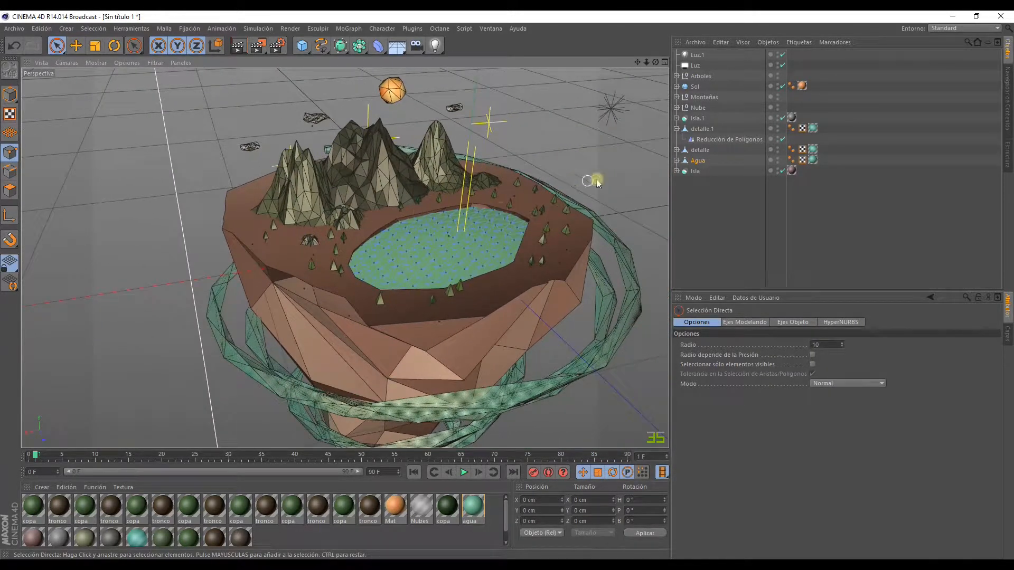
left_click(732, 218)
middle_click_drag(549, 136, 528, 125, "alt")
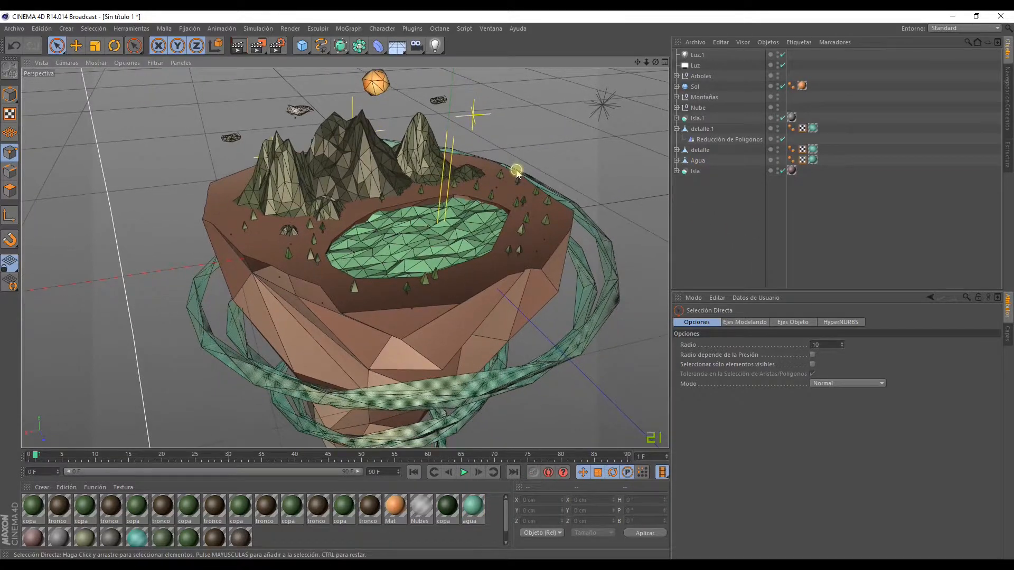
Examine the whole floating island from a wider view, including the mountains, lake, rim and surrounding spirals.
left_click_drag(503, 205, 491, 195, "alt")
middle_click_drag(504, 210, 451, 176, "alt")
scroll(451, 176, "down", 4)
left_click_drag(450, 179, 452, 195, "alt")
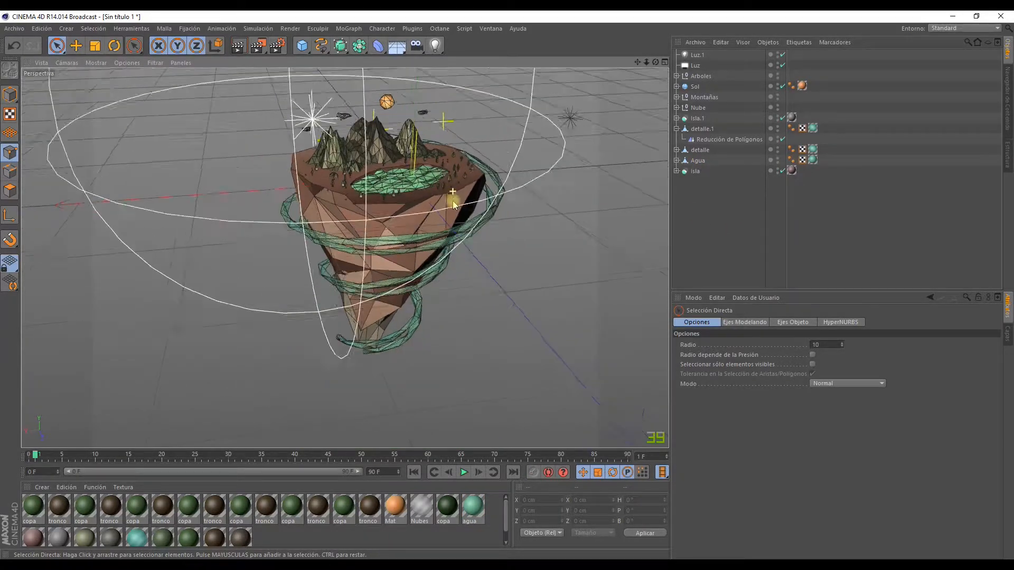
middle_click_drag(467, 190, 396, 247, "alt")
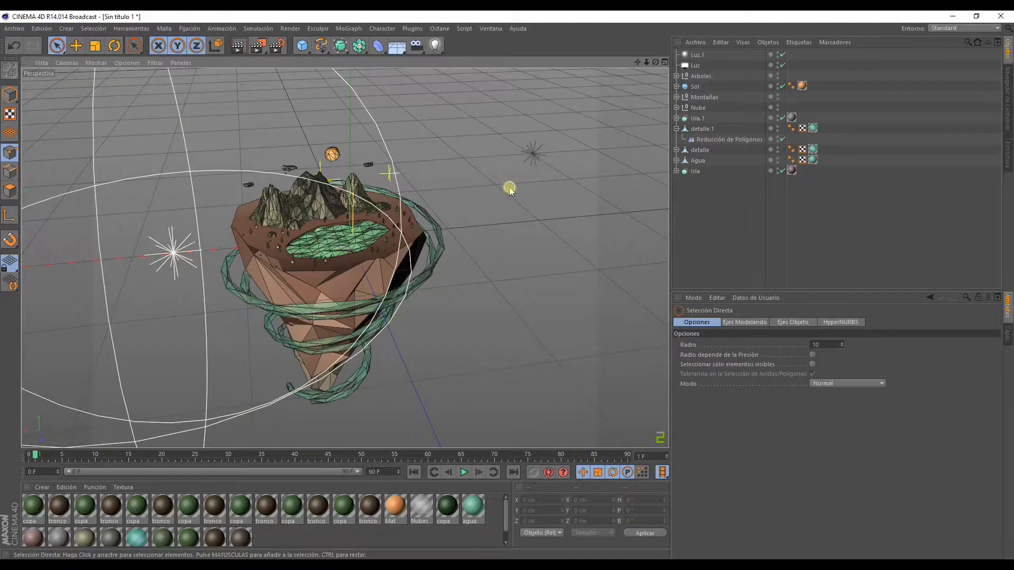
mouse_move(507, 186)
left_mouse_down("alt")
mouse_move(473, 165)
mouse_move(507, 169)
left_mouse_up("alt")
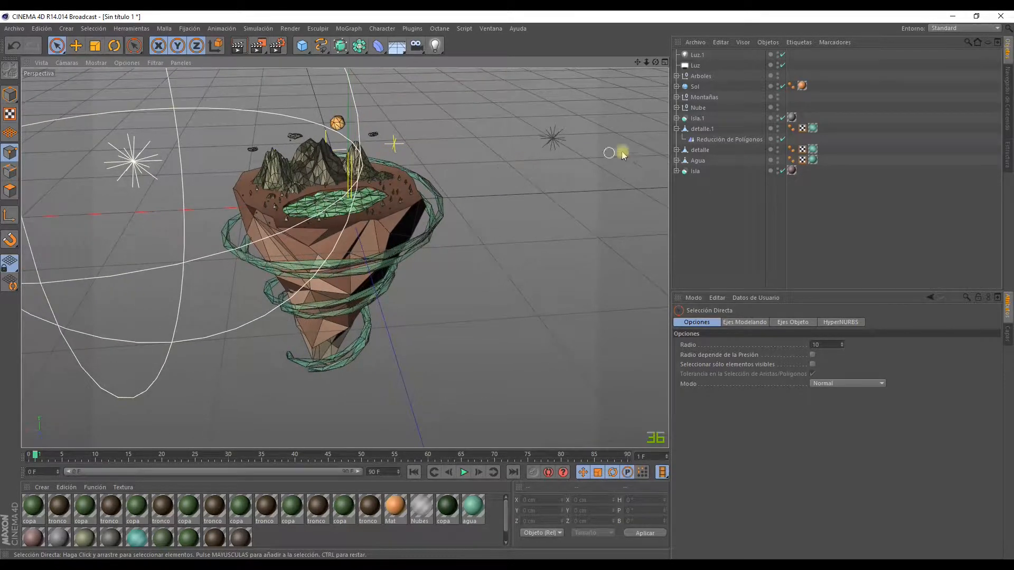
left_click_drag(433, 192, 378, 199, "alt")
scroll(377, 198, "up", 2)
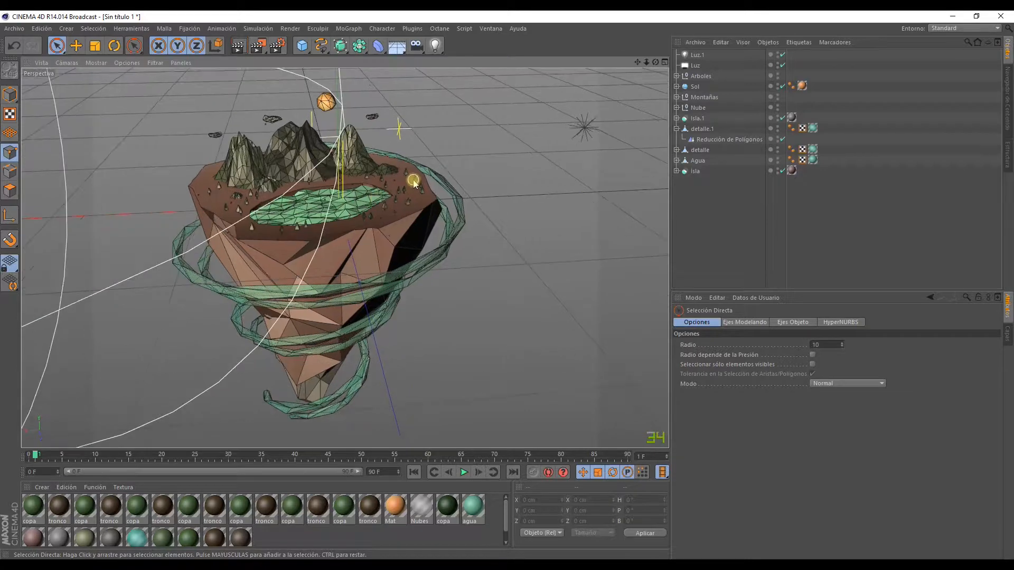
middle_click_drag(422, 175, 432, 166, "alt")
left_click_drag(507, 216, 506, 215, "alt")
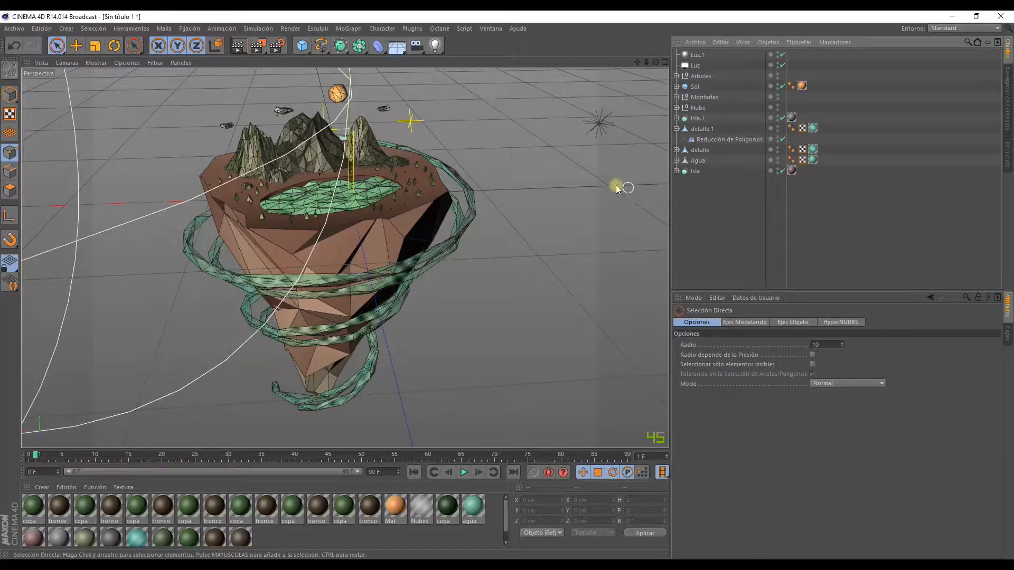
Open the render settings and set the output size to 1500 pixels wide by 1500 pixels high.
left_click(284, 48)
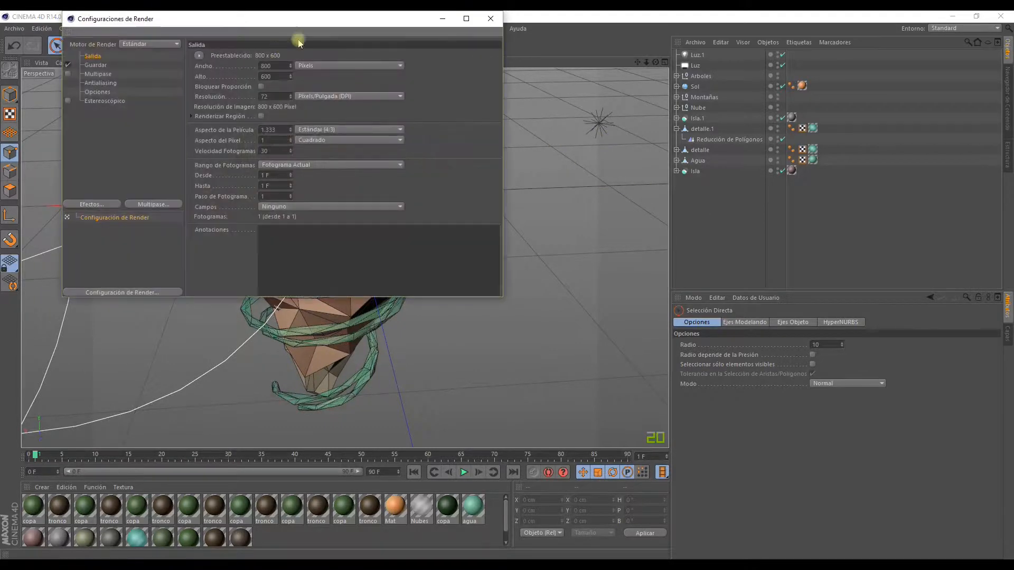
left_click_drag(332, 13, 418, 111)
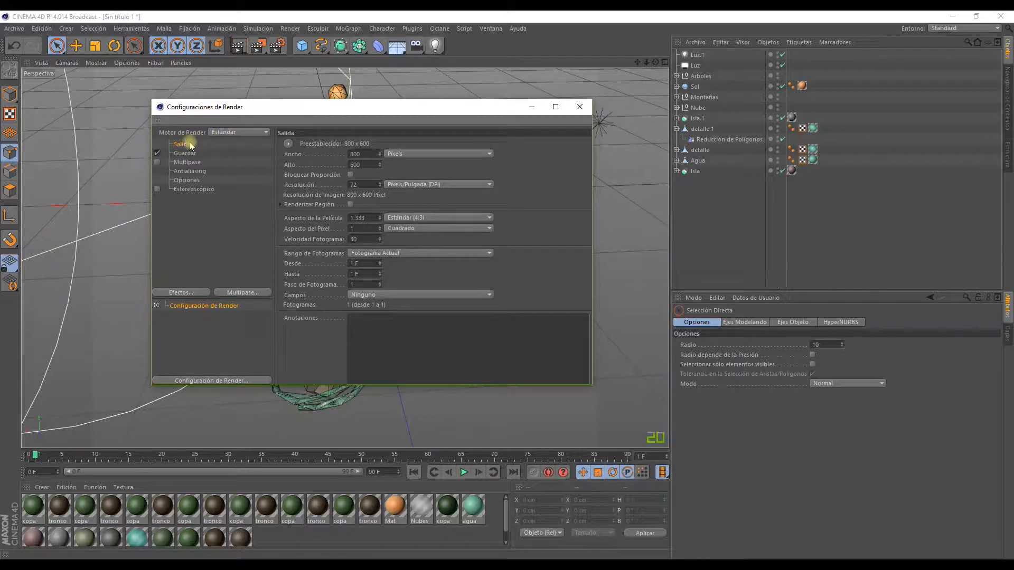
left_click(221, 132)
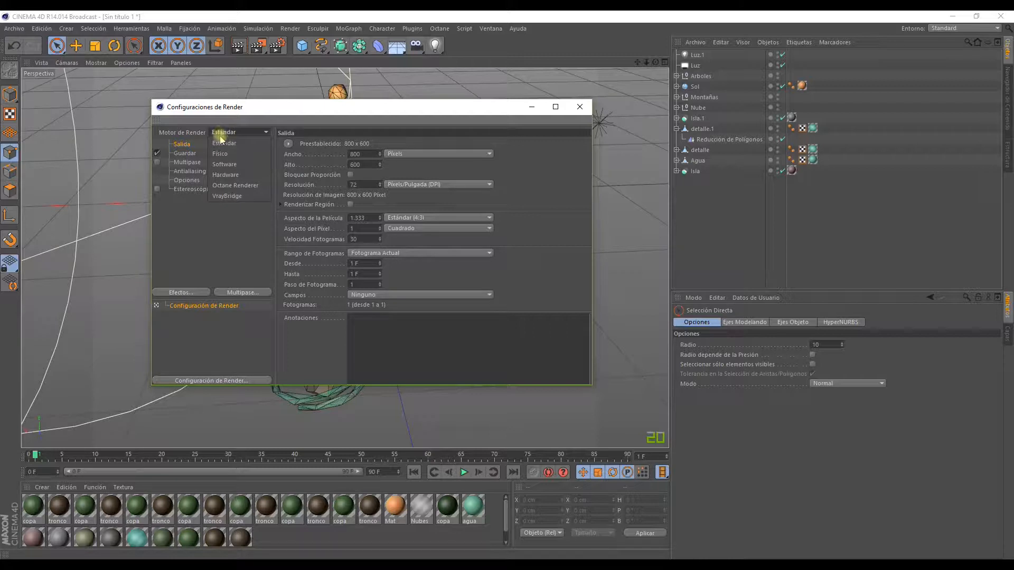
left_click(194, 153)
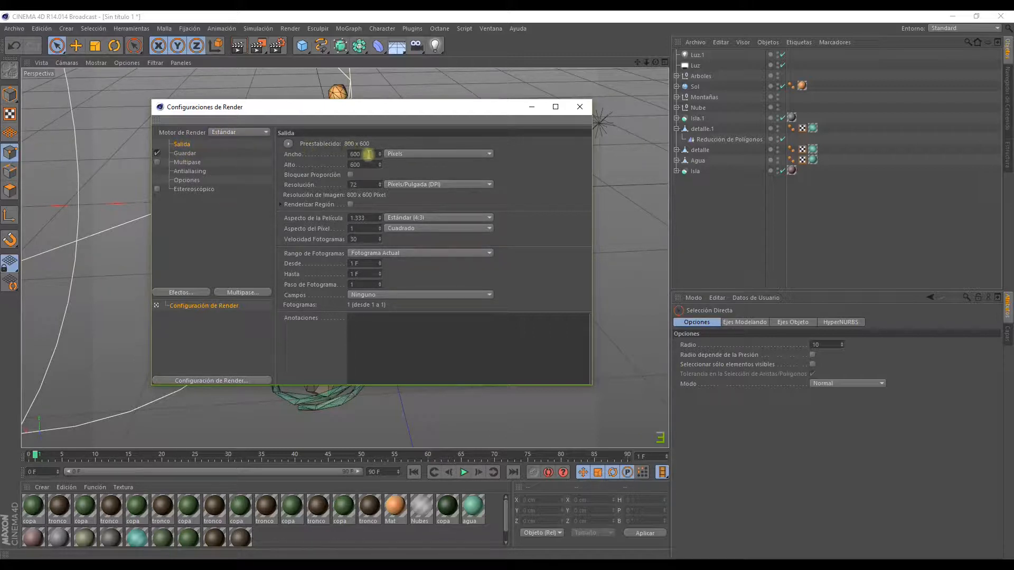
left_click_drag(368, 154, 305, 147)
key("Tab")
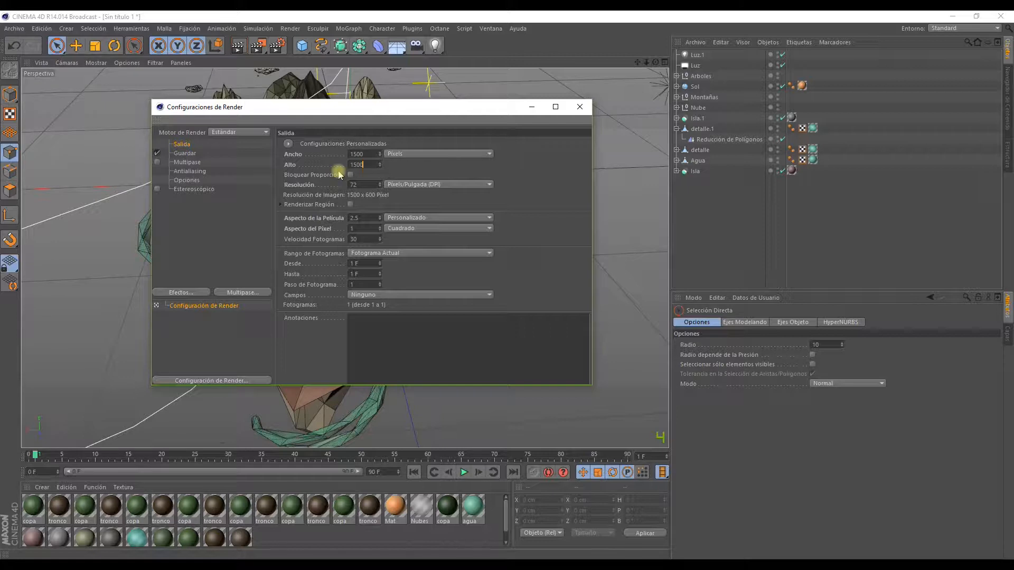
Set the render output to a width of 2000 pixels and a height of 200 pixels.
left_click(364, 154)
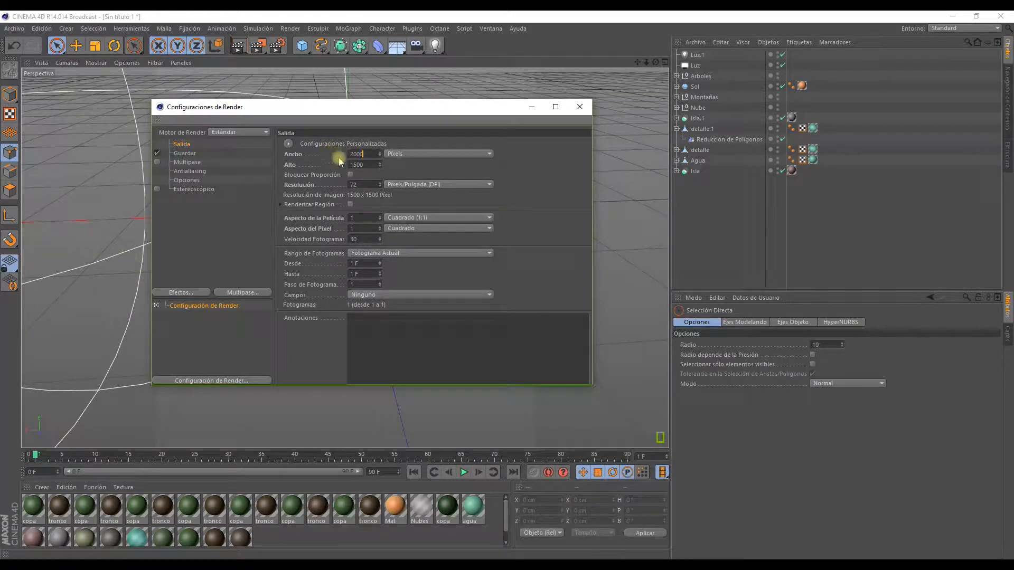
key("Tab")
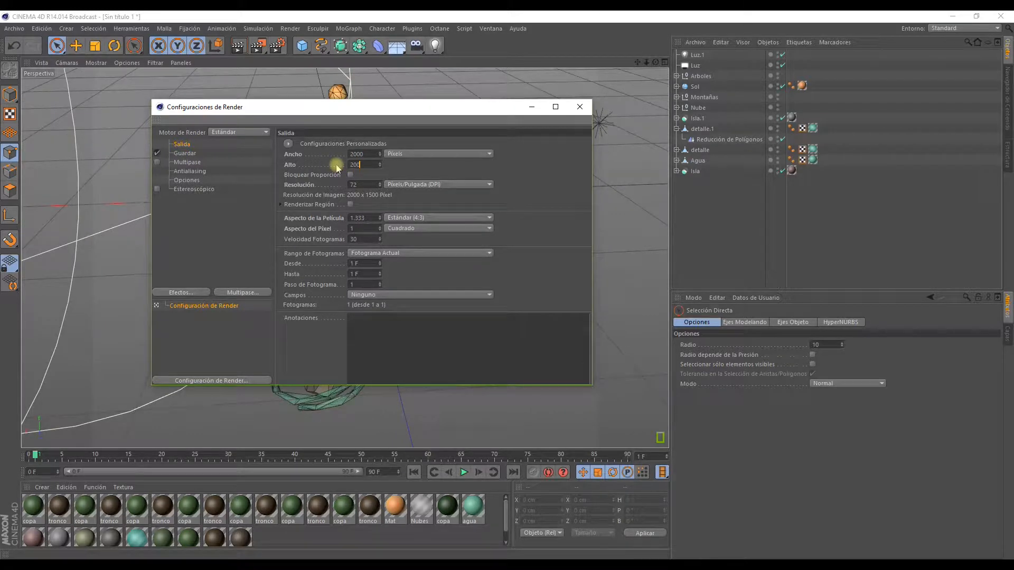
key("Tab")
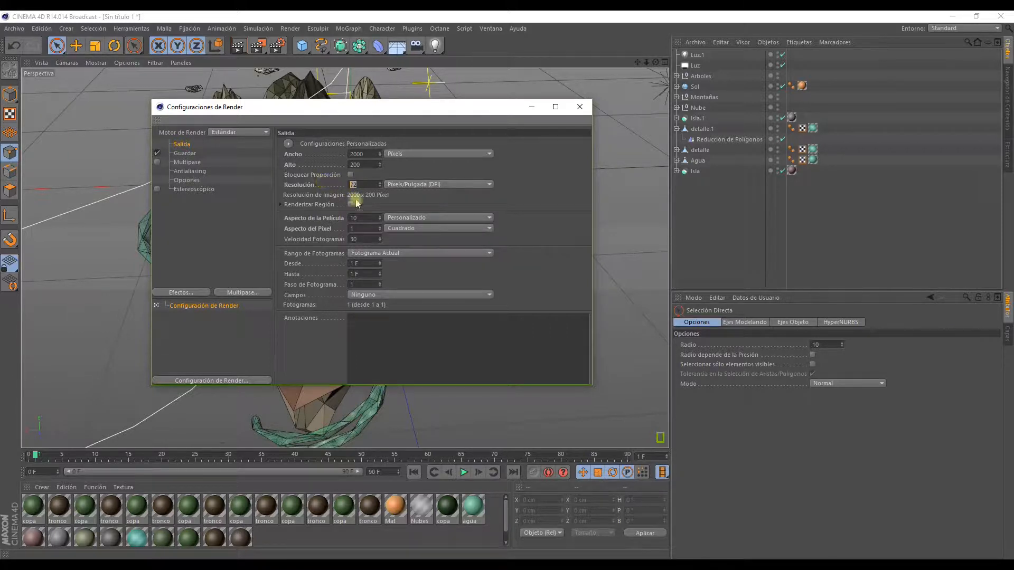
Try an output resolution of 300 DPI, and set it back to 72 DPI.
type("300")
left_click(343, 184)
type("72")
Try the Manual frame range for the output, and return it to Fotograma Actual.
left_click(372, 253)
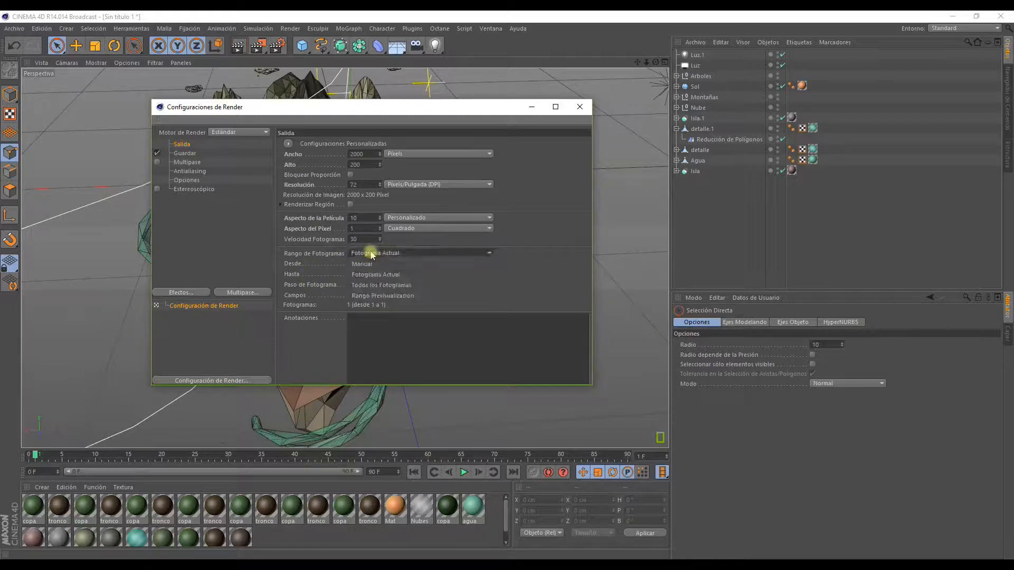
left_click(369, 262)
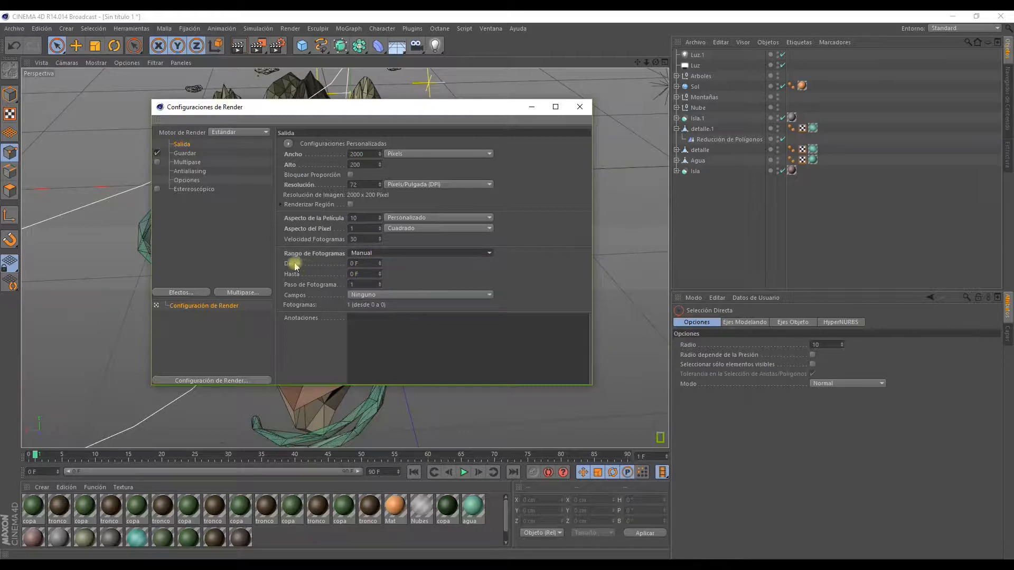
left_click(362, 254)
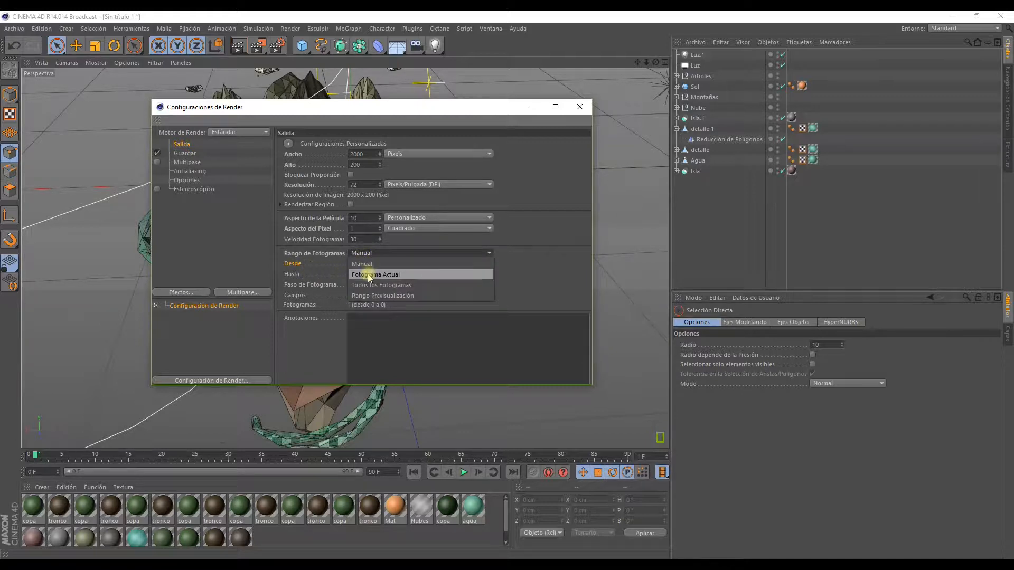
left_click(371, 276)
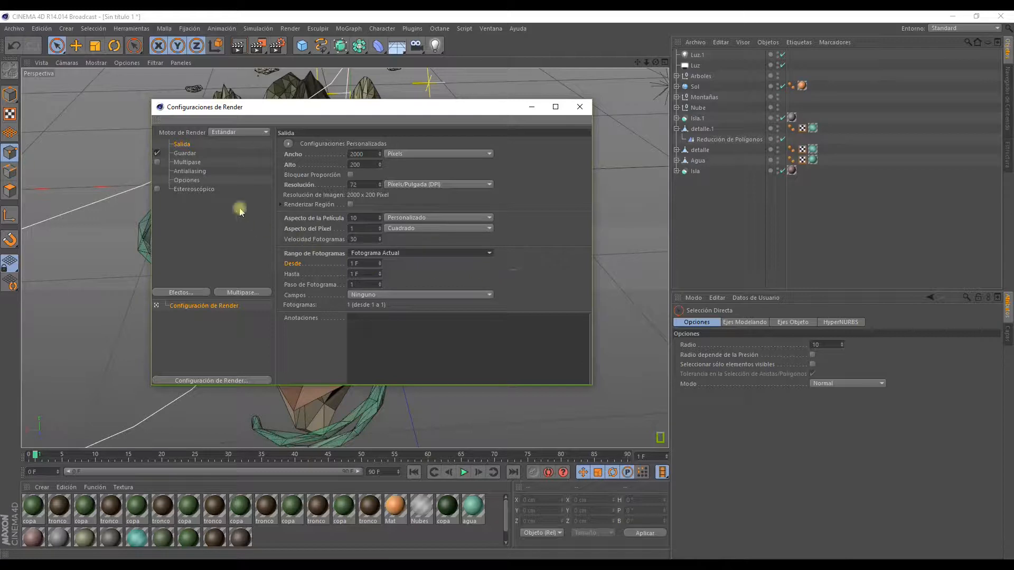
Turn off saving of the rendered image (Guardar) and set the antialiasing to Mejorado.
left_click(184, 155)
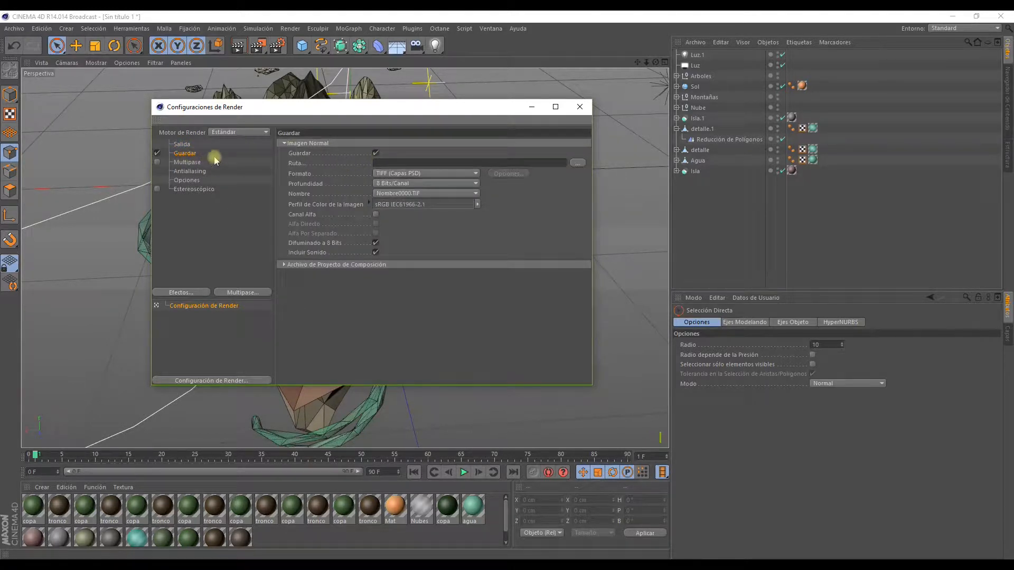
left_click(158, 154)
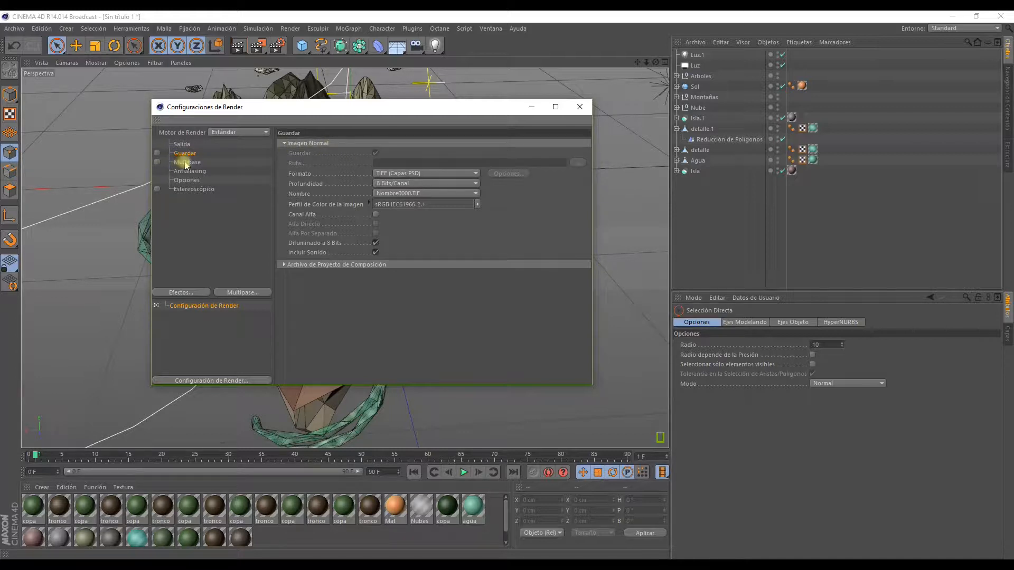
left_click(187, 163)
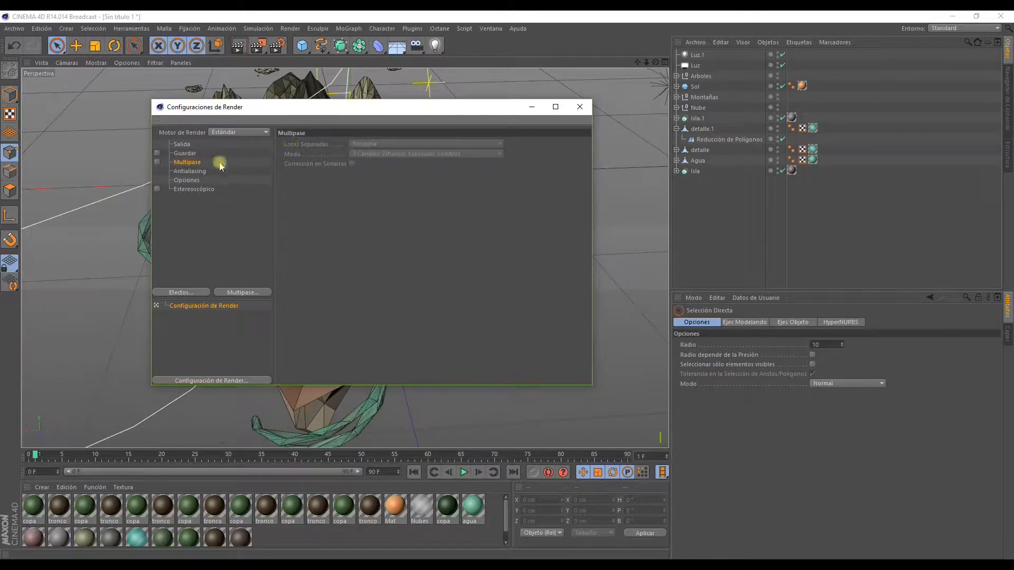
left_click(192, 172)
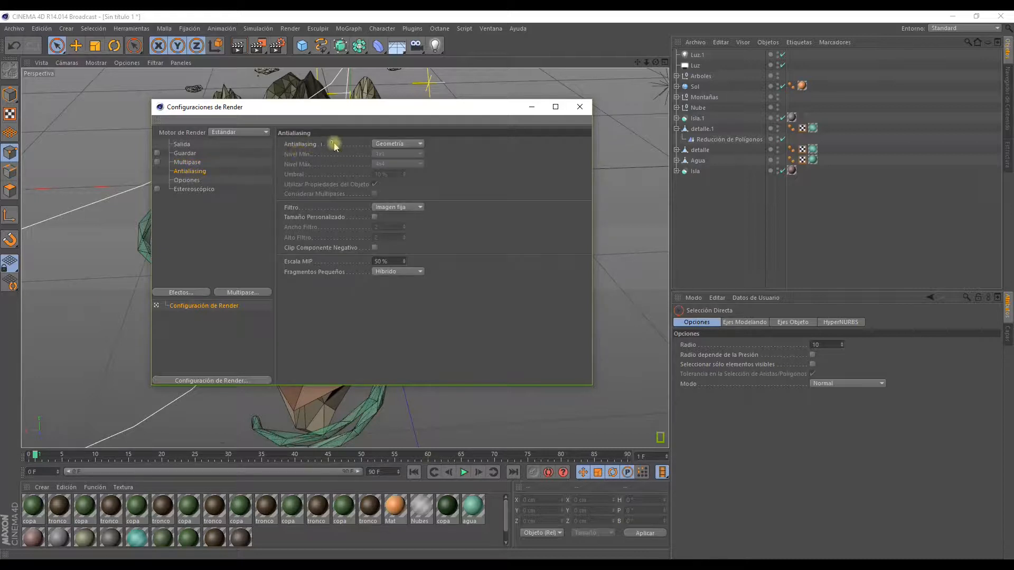
left_click(392, 144)
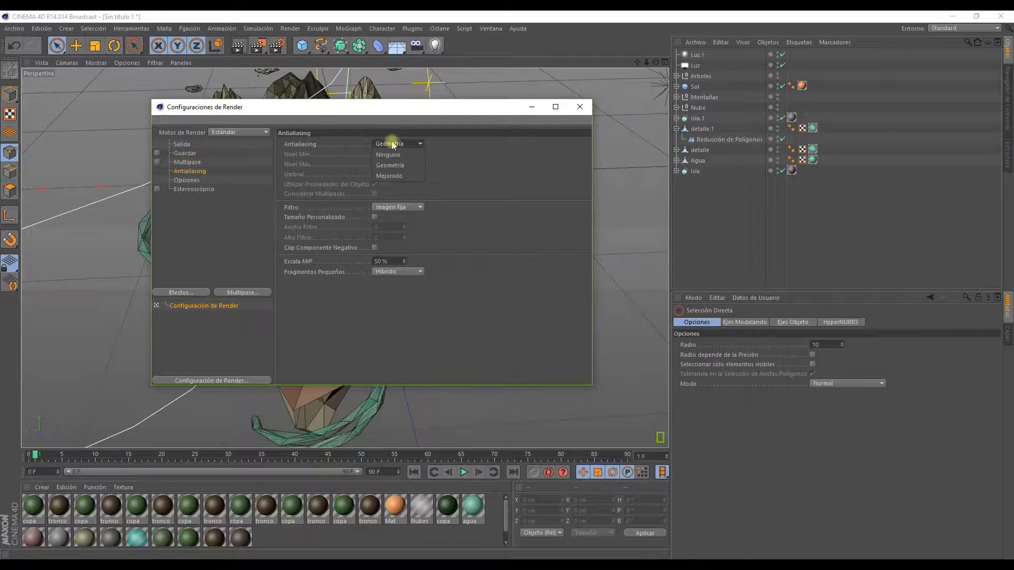
left_click(389, 177)
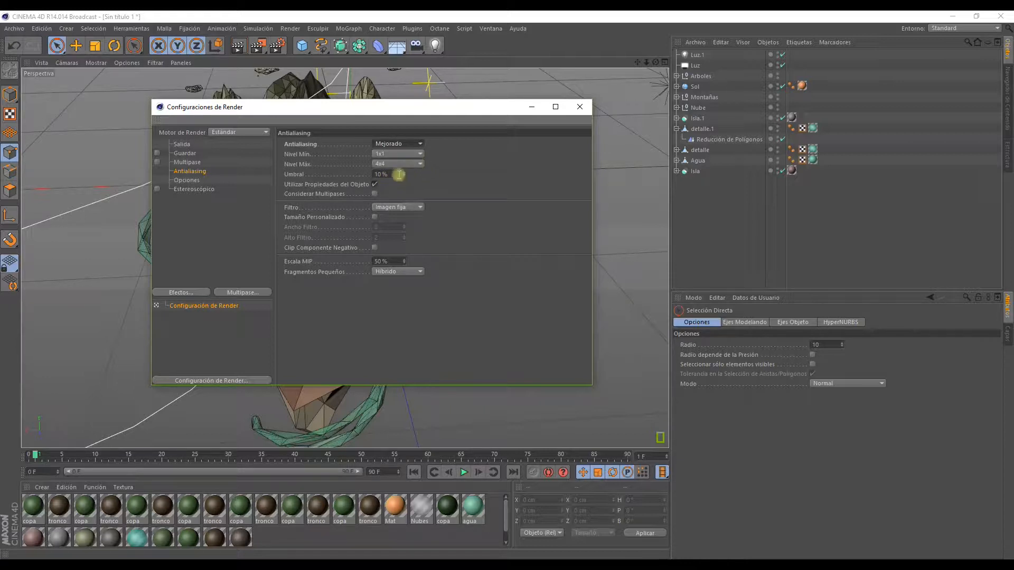
Add the Iluminación Global (IG) and Oclusión Ambiental effects to the render settings and review their parameters.
left_click(189, 180)
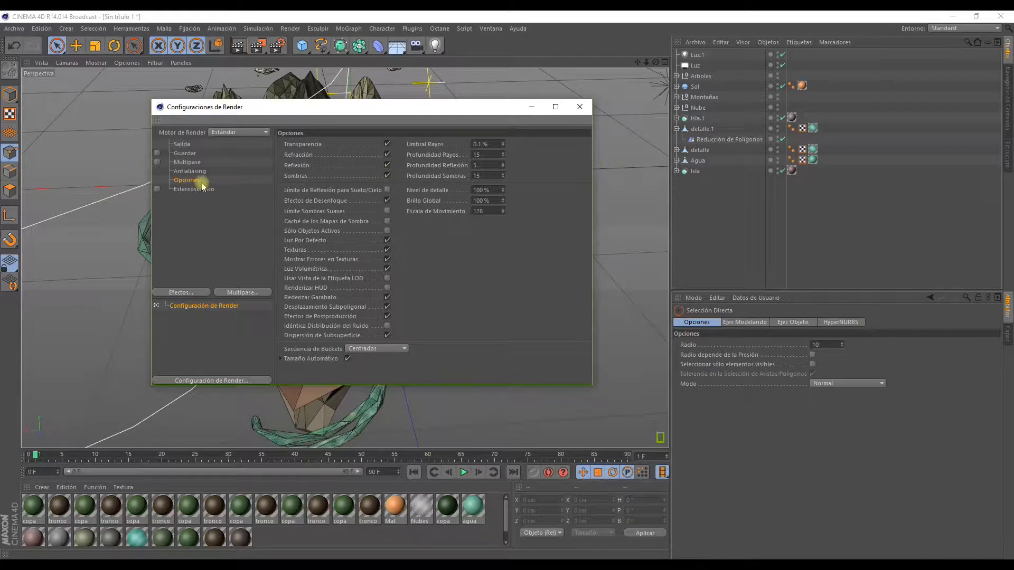
left_click(185, 275)
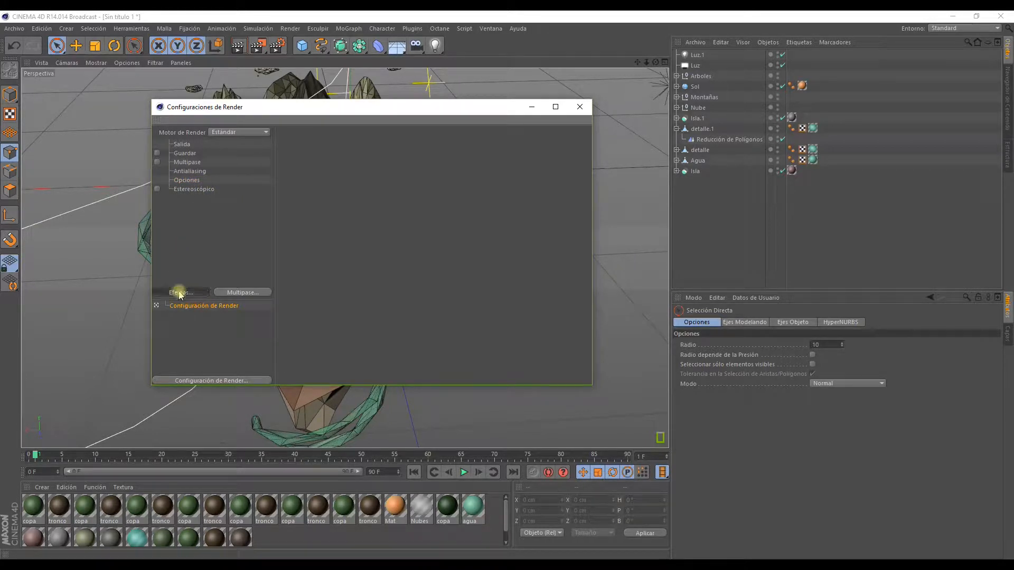
left_click(180, 293)
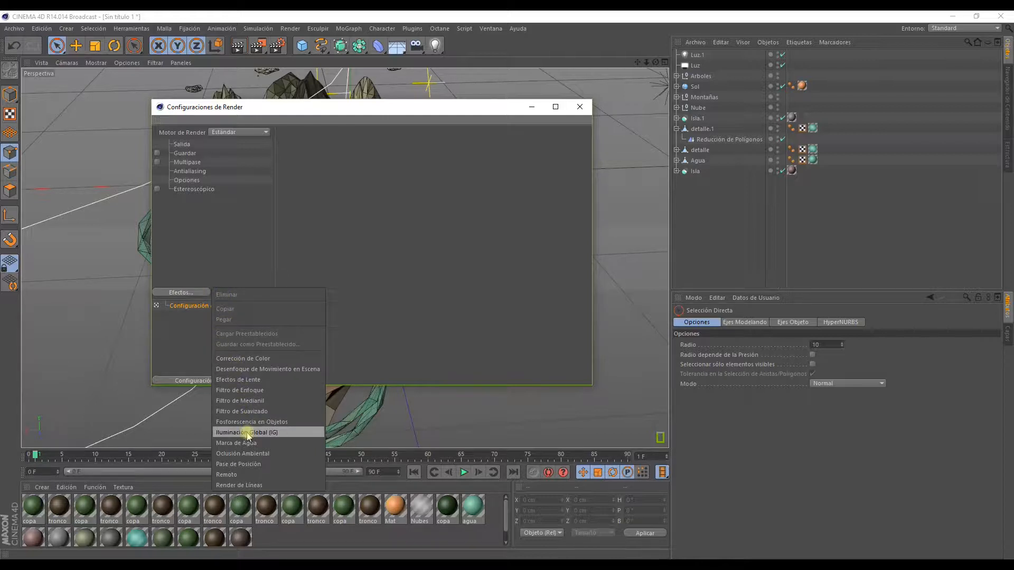
left_click(248, 433)
left_click(197, 294)
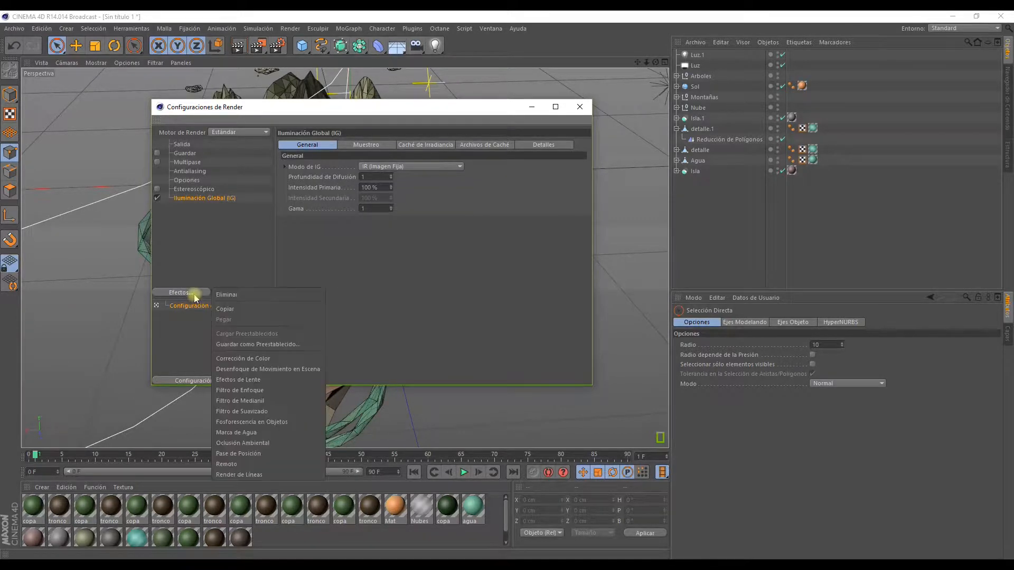
left_click(241, 443)
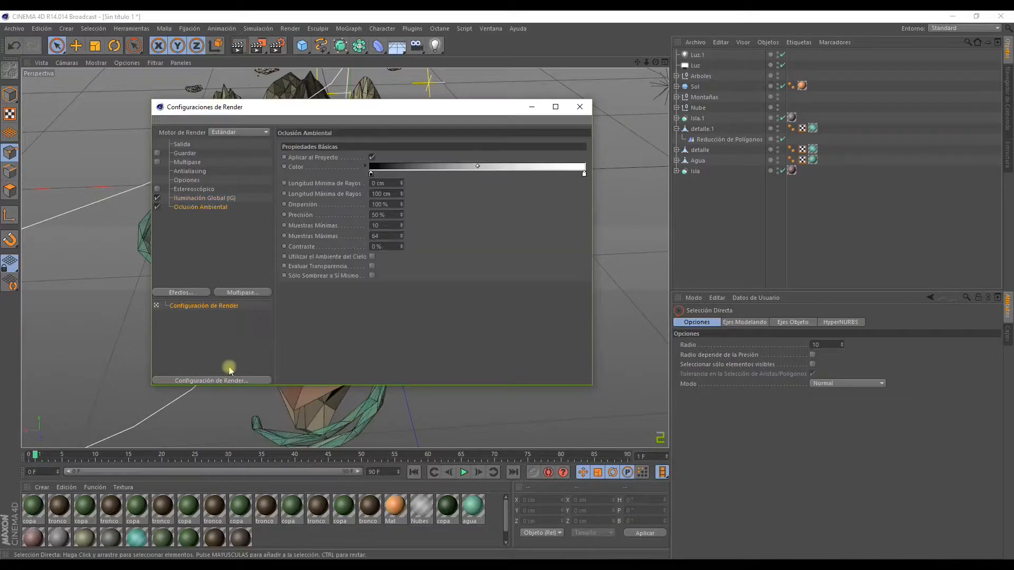
left_click(228, 254)
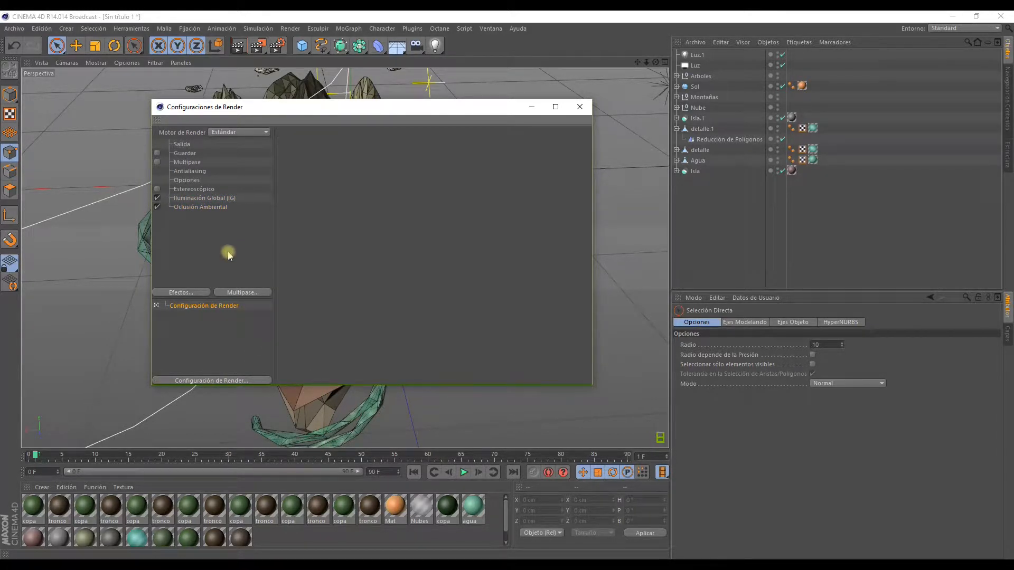
left_click(206, 207)
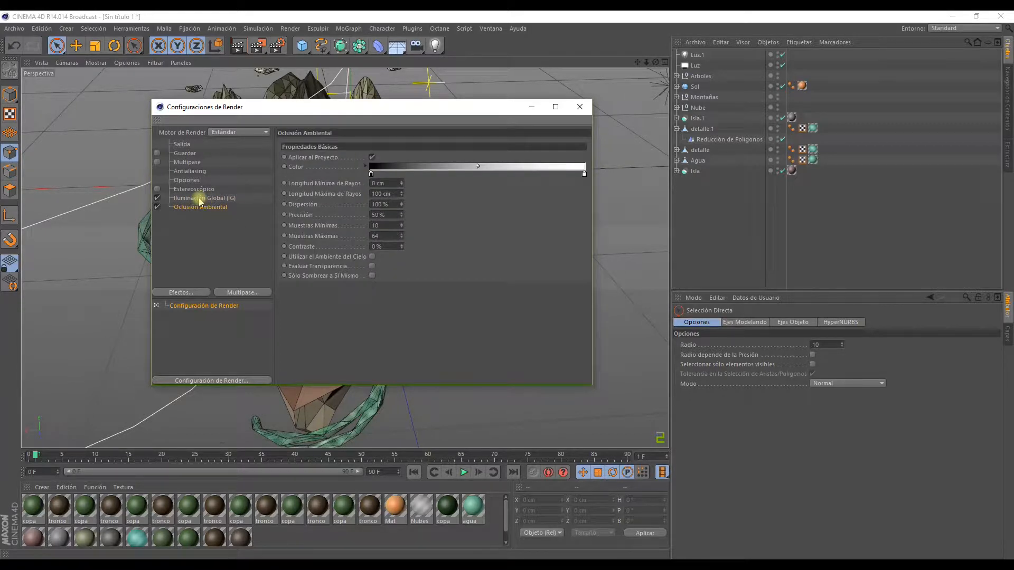
left_click(200, 199)
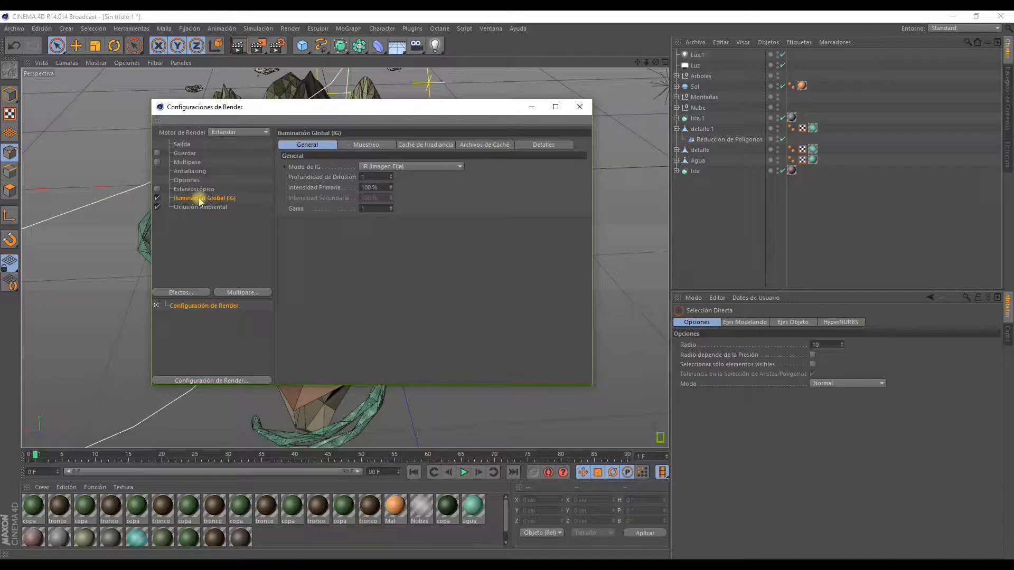
left_click(201, 208)
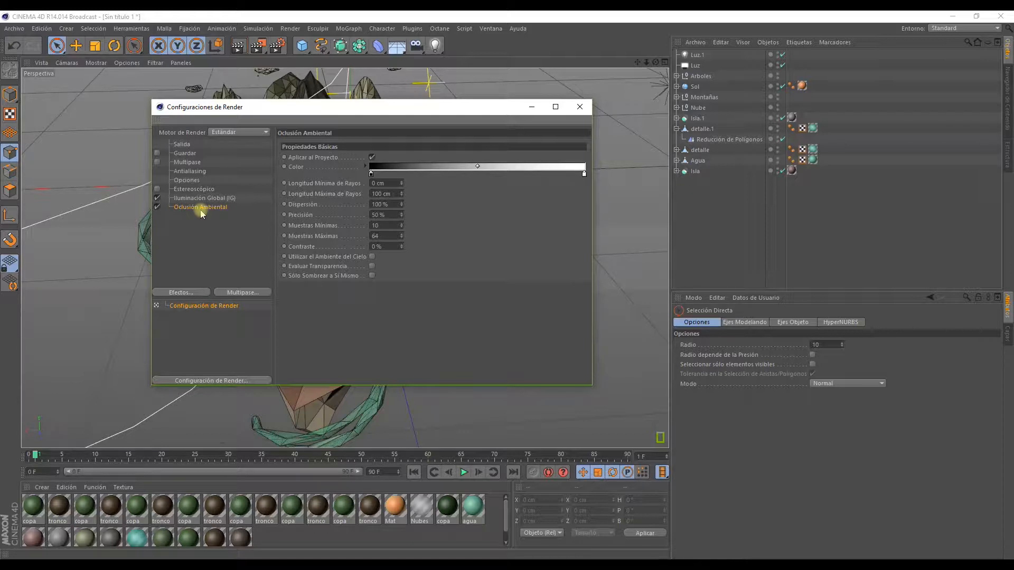
left_click(193, 217)
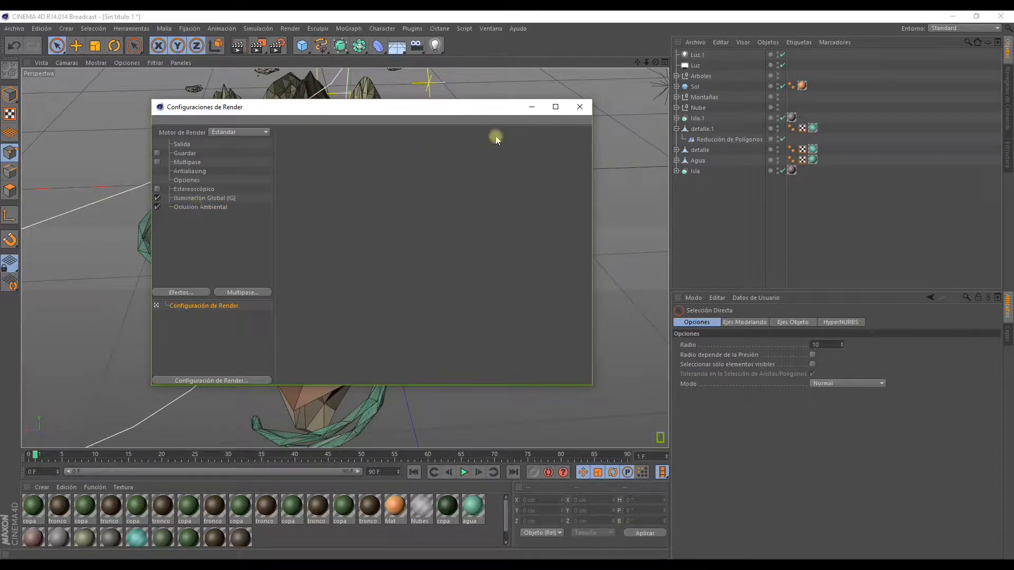
Close the render settings and start a test render of the perspective view, stopping it during the irradiance pass.
left_click(579, 107)
left_click(238, 46)
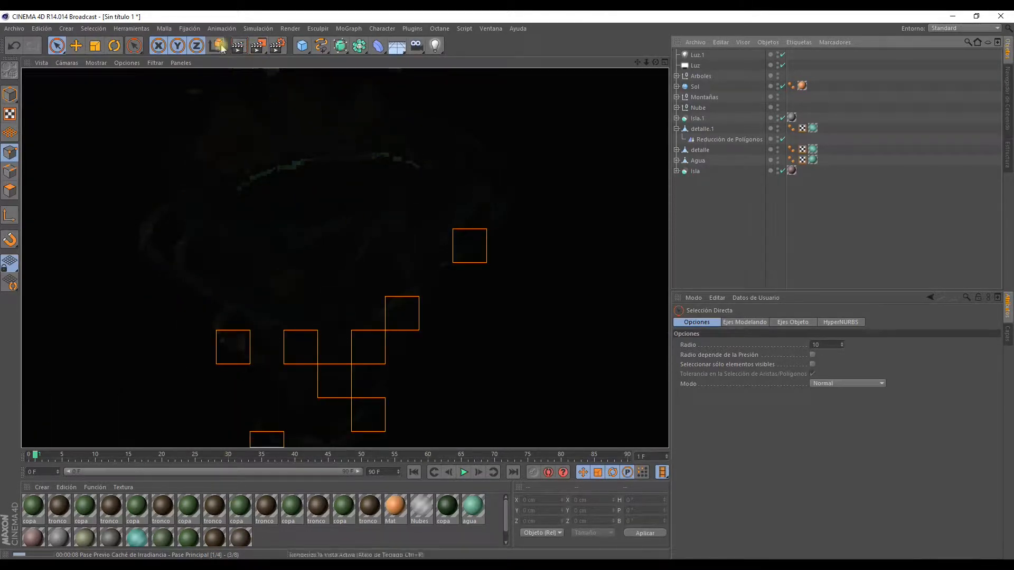
left_click(264, 47)
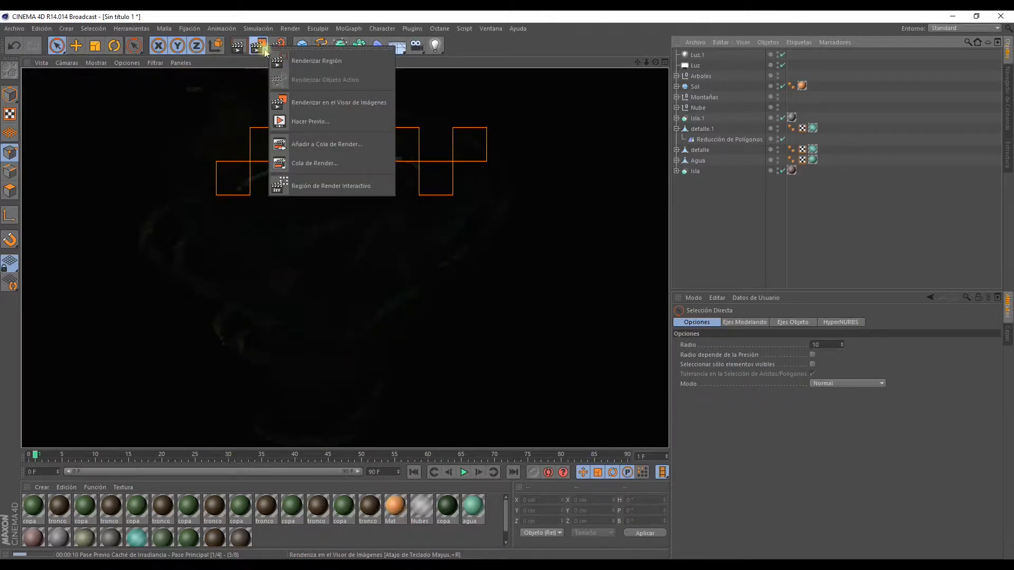
left_click(699, 197)
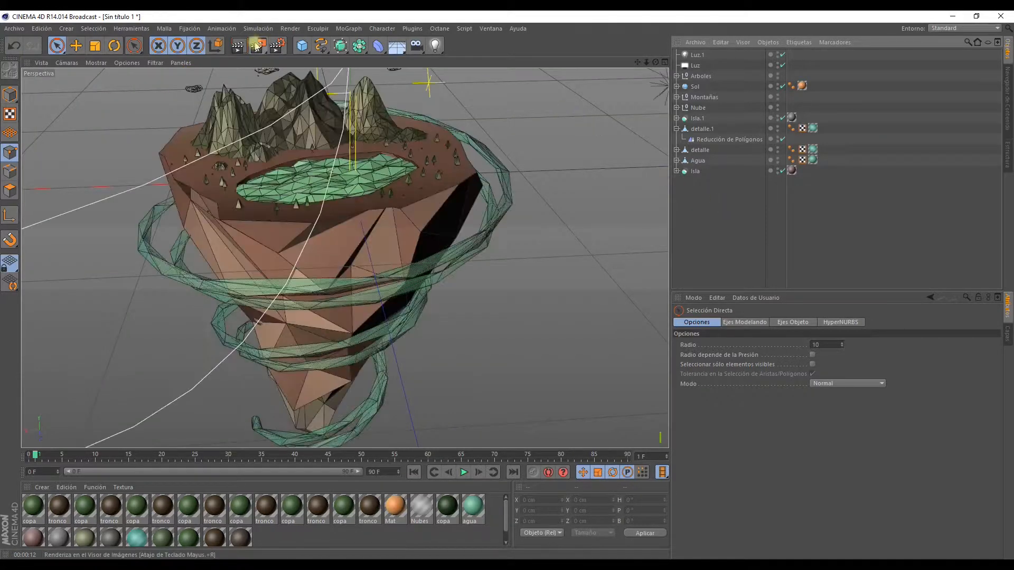
Render only a small region around the leftmost mountain (Renderizar Región) to preview the lighting, and dismiss the preview.
left_click(259, 49)
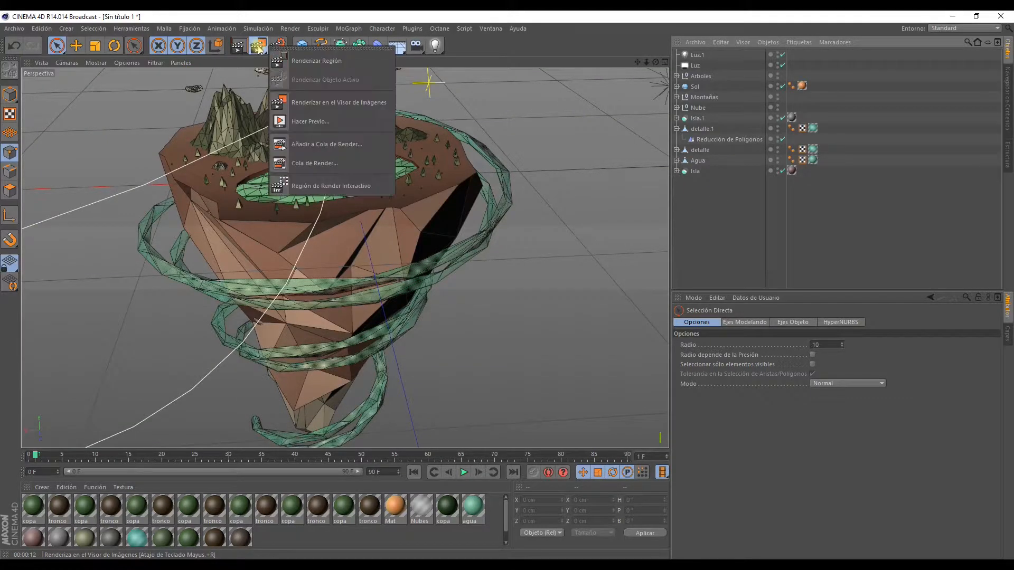
left_click(358, 63)
left_click_drag(170, 78, 285, 182)
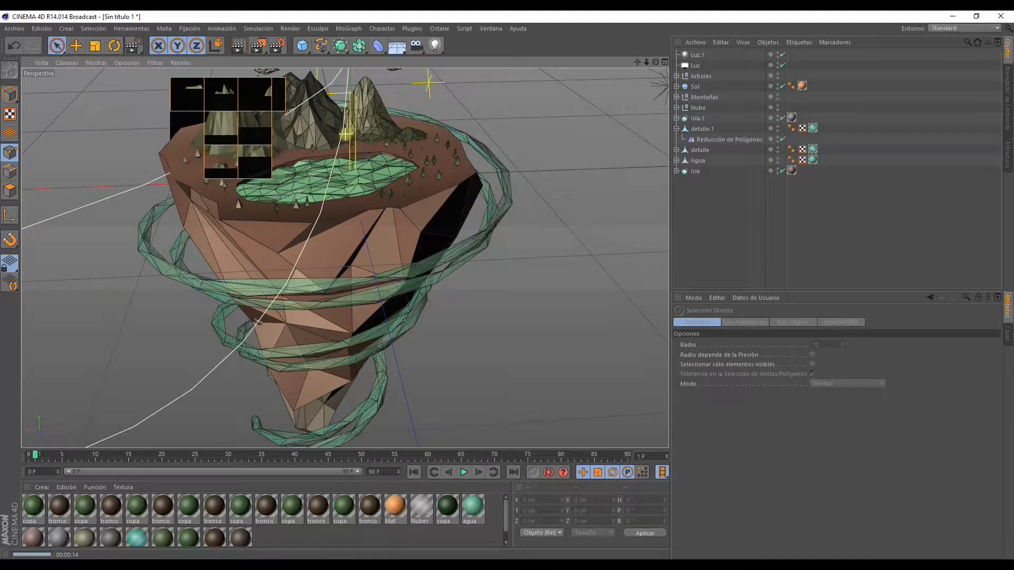
left_click(706, 218)
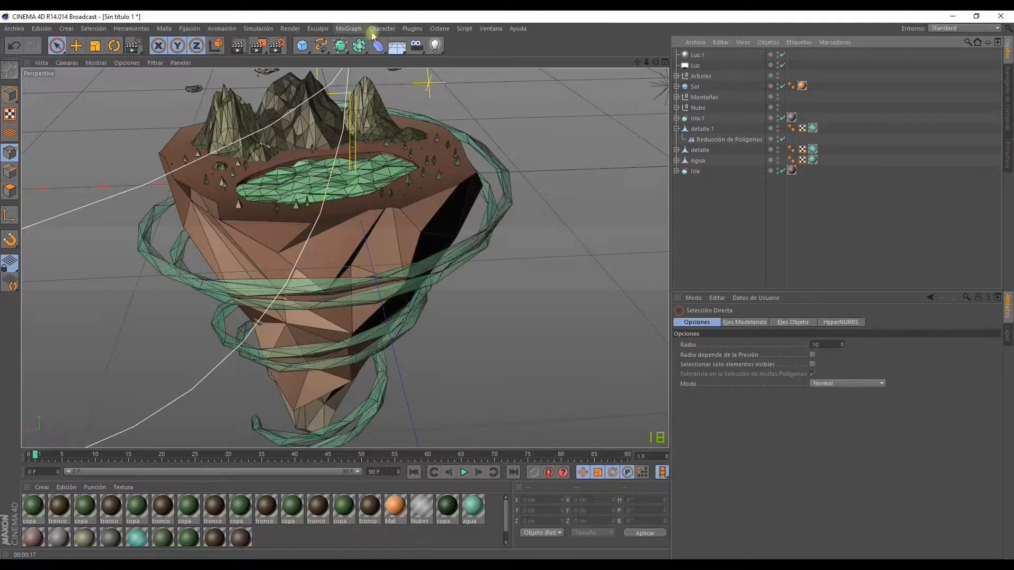
Add a Fondo (background) object to the scene and clear the selection.
left_click(398, 50)
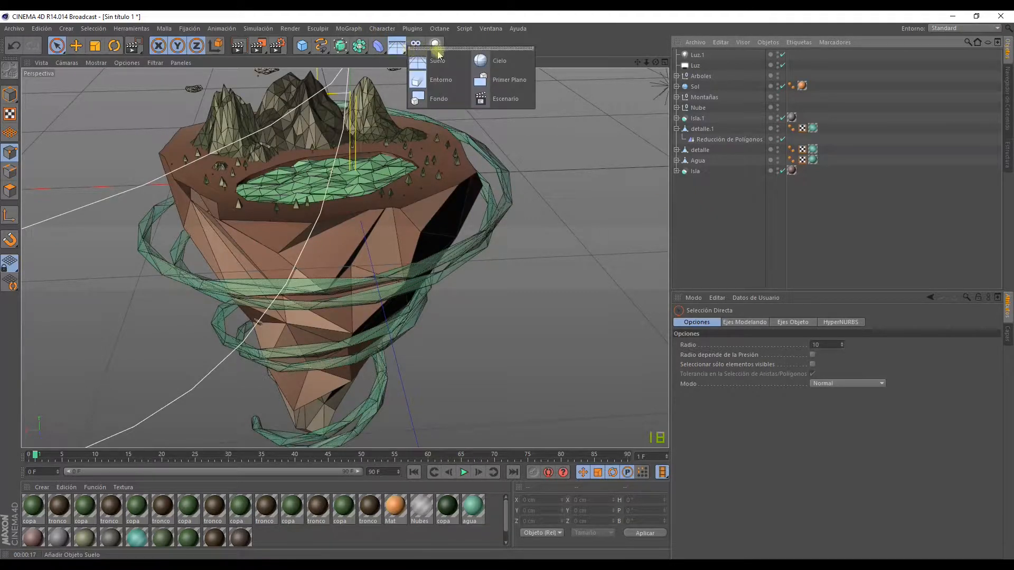
left_click(440, 96)
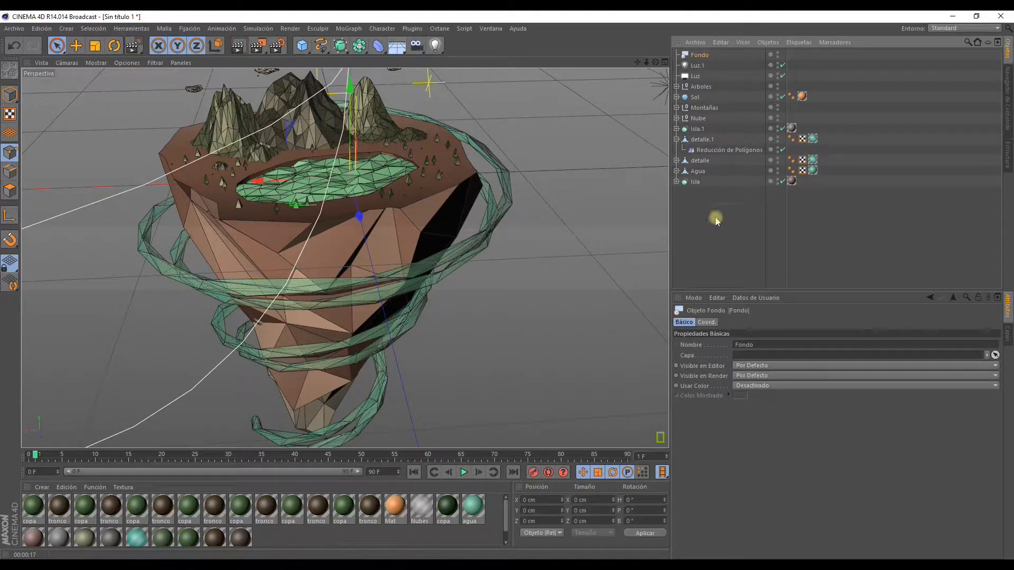
left_click(713, 220)
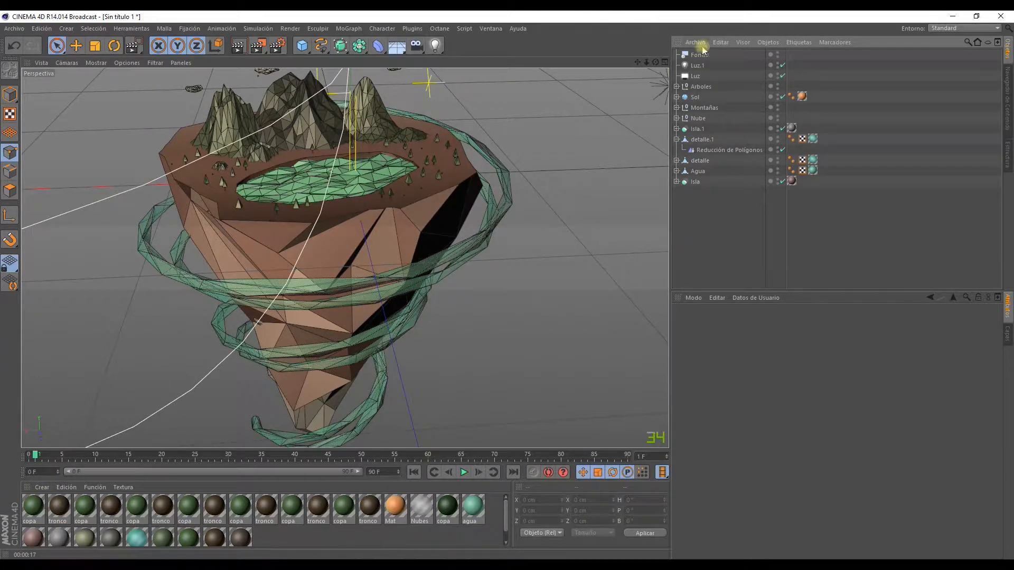
Create a new material and rename it Fondo in the material editor.
left_click(42, 487)
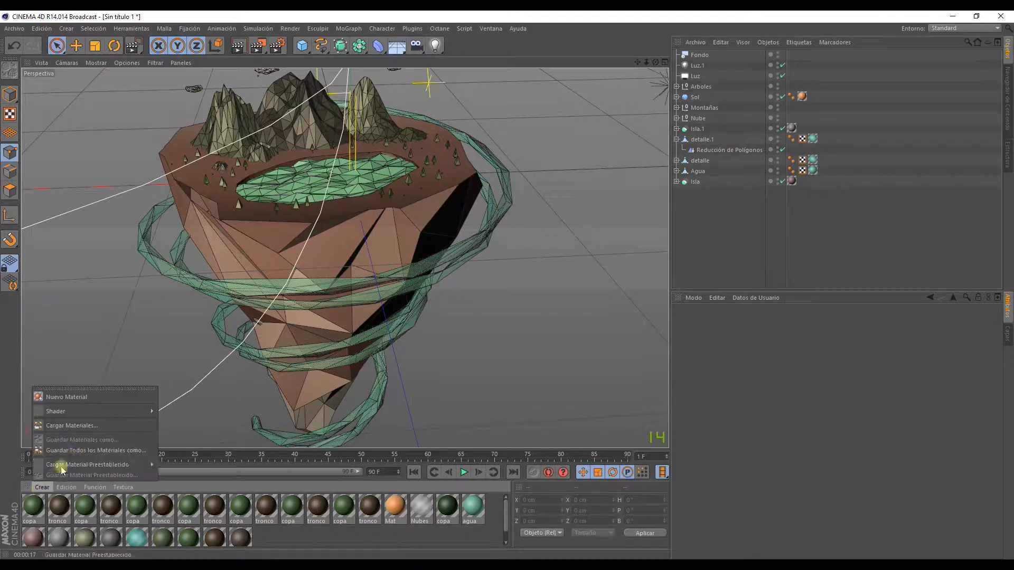
left_click(69, 397)
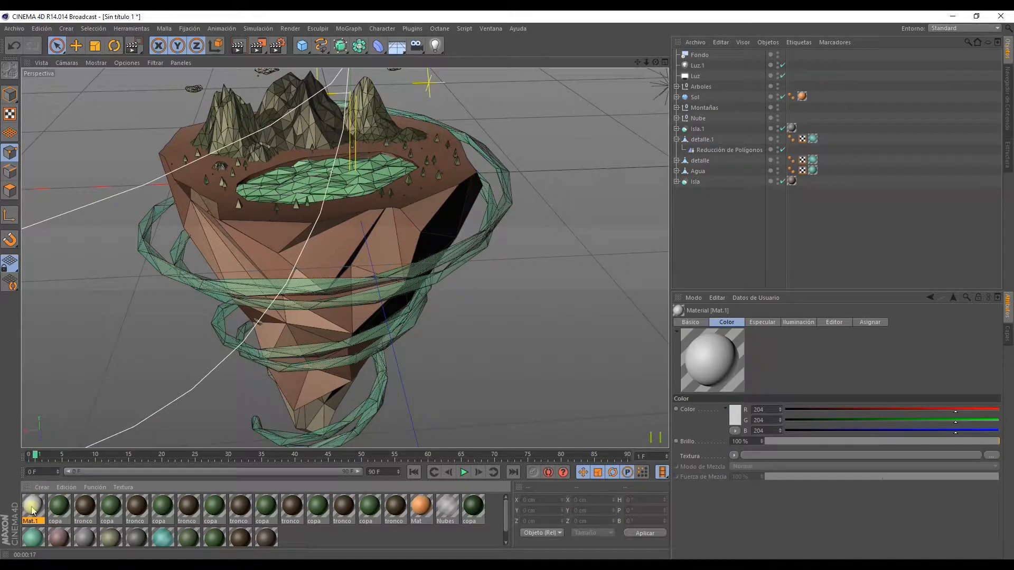
double_click(33, 511)
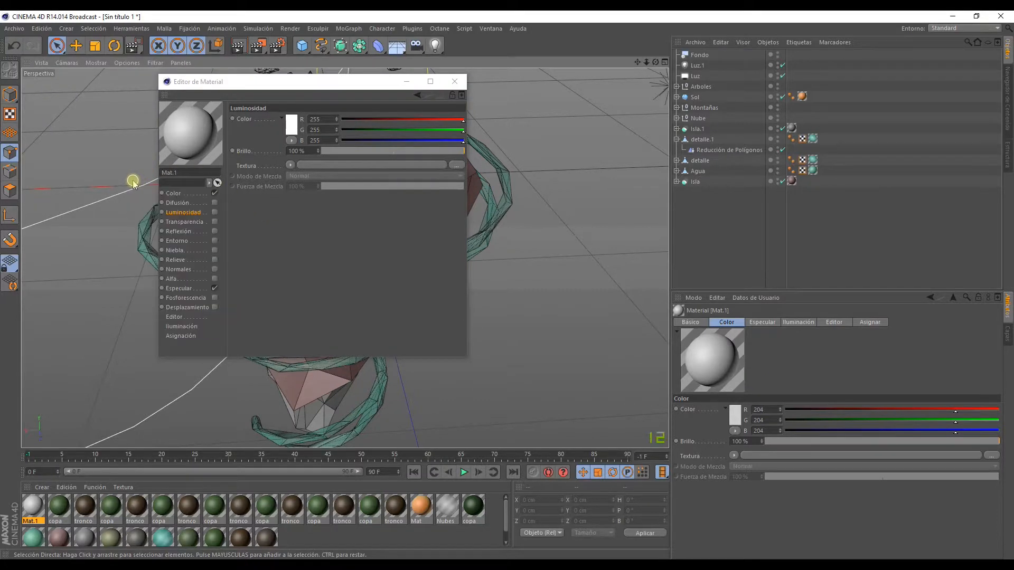
double_click(186, 173)
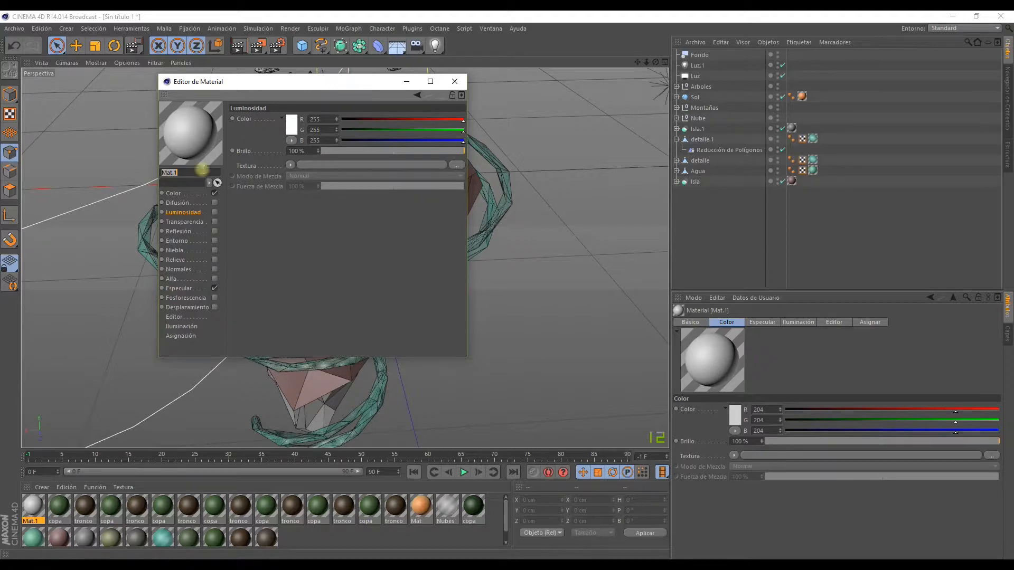
left_click(188, 171)
left_click(147, 158)
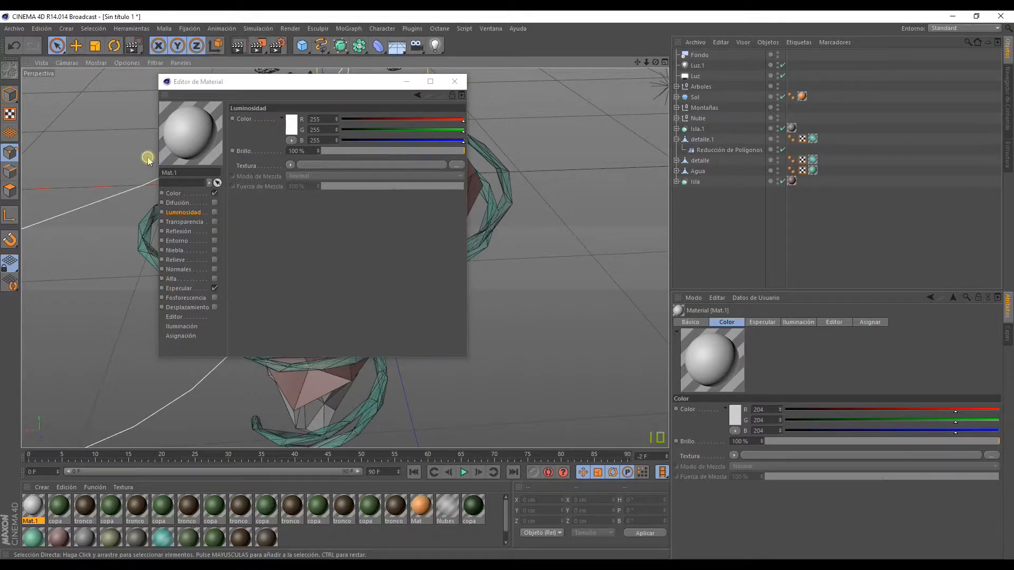
double_click(168, 172)
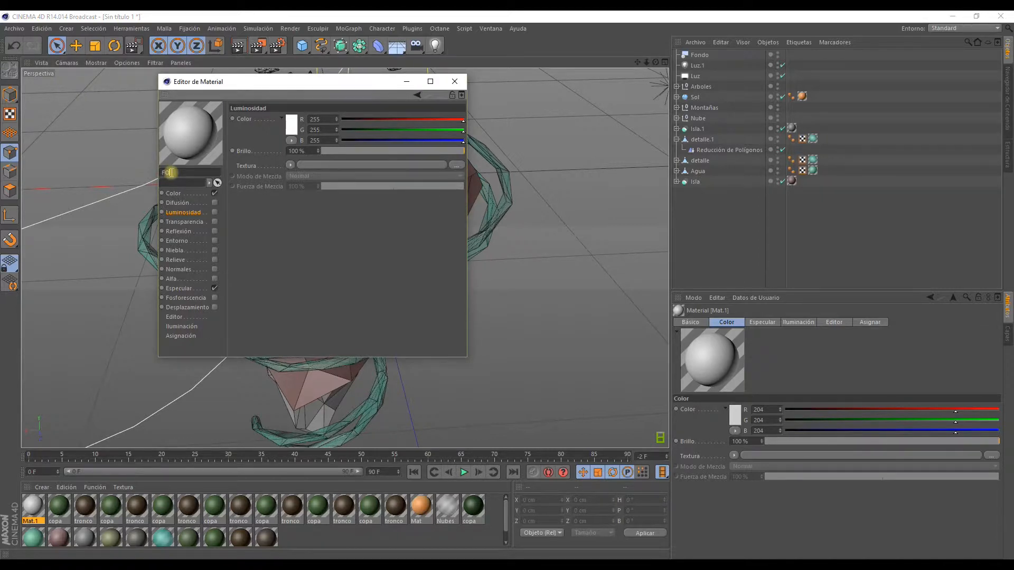
type("Fondo")
key("Return")
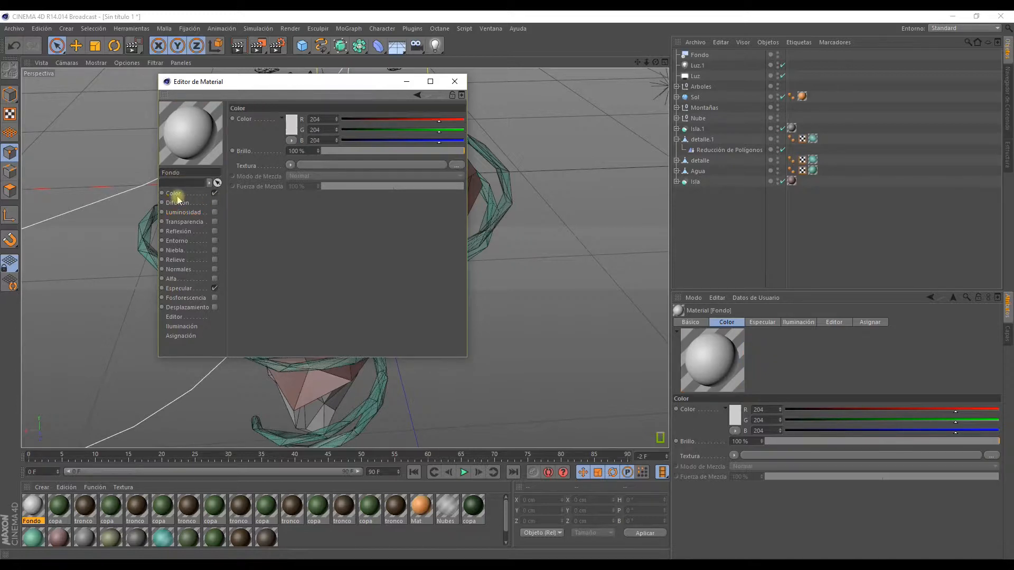
Load a Gradiente shader as the Fondo material's Color texture and set its type to 2D - Circular.
left_click(176, 194)
left_click(289, 165)
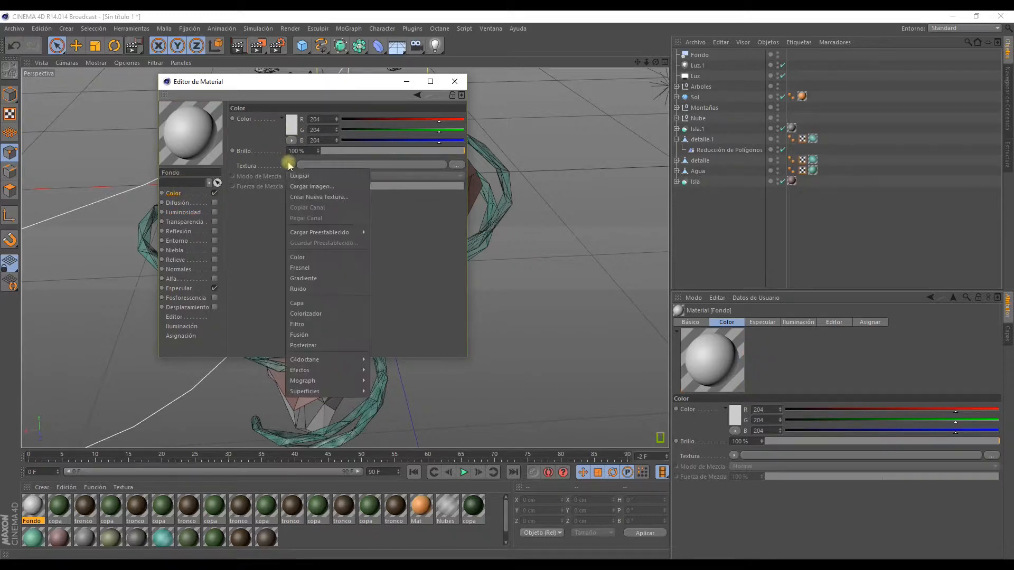
left_click(301, 274)
left_click(301, 196)
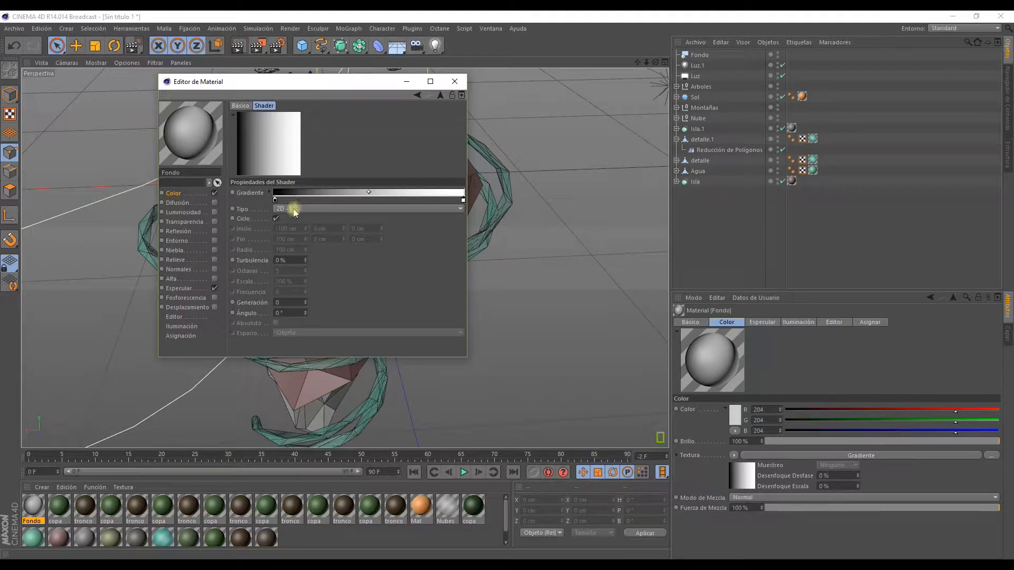
left_click(294, 208)
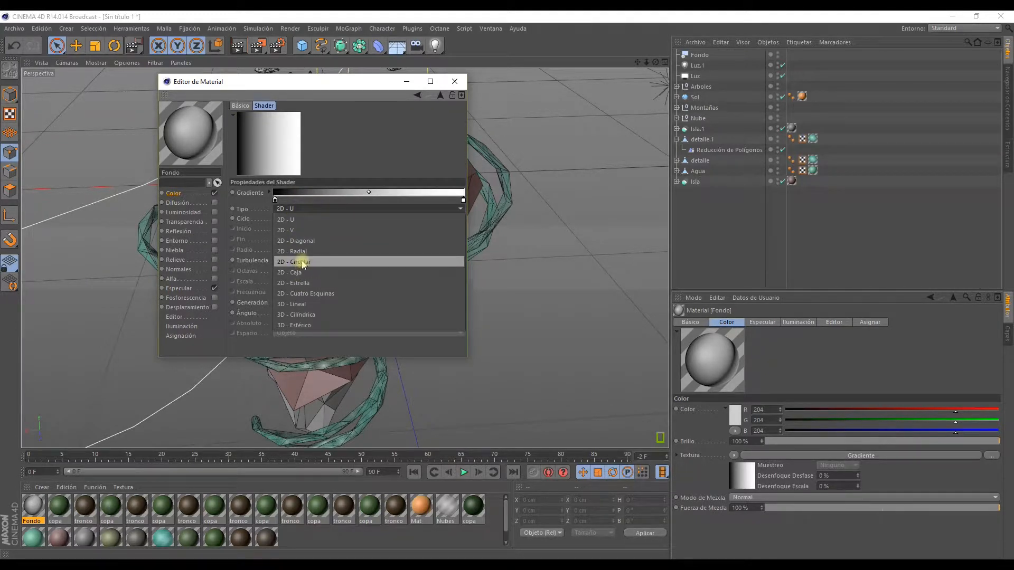
left_click(300, 262)
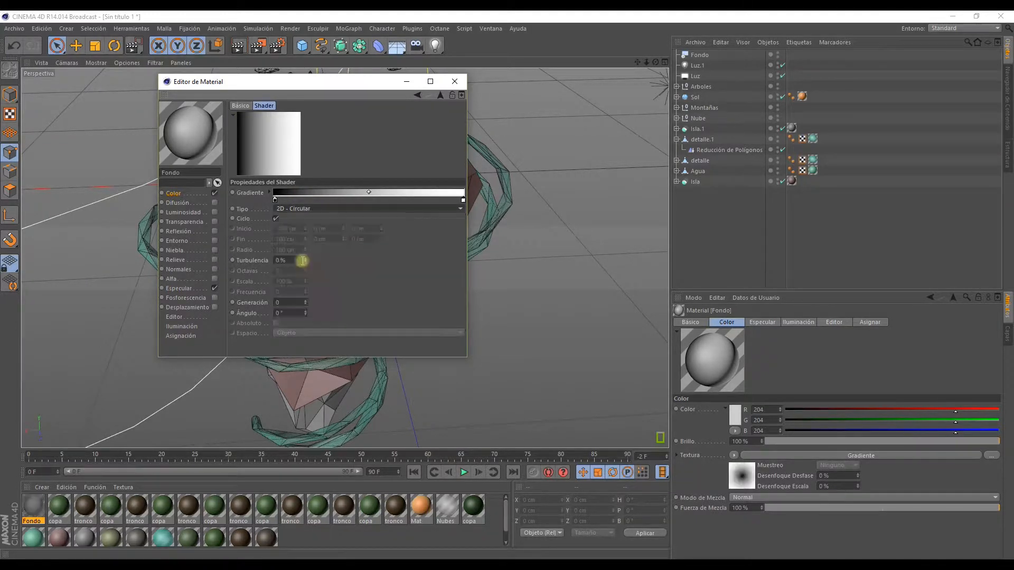
Change the gradient's first knot from black to a light turquoise.
double_click(275, 201)
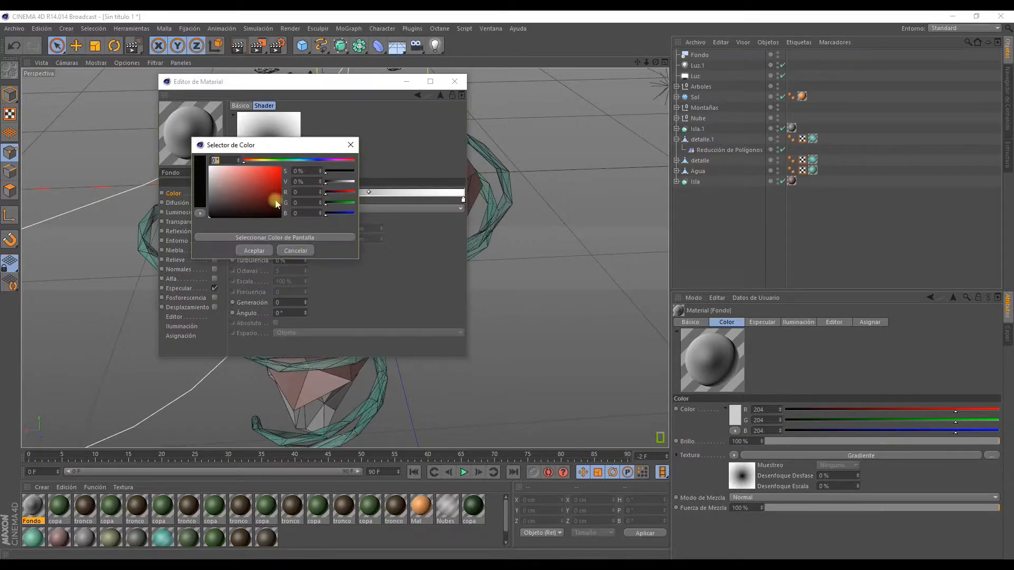
left_click(298, 160)
left_click_drag(258, 183, 234, 177)
left_click(254, 251)
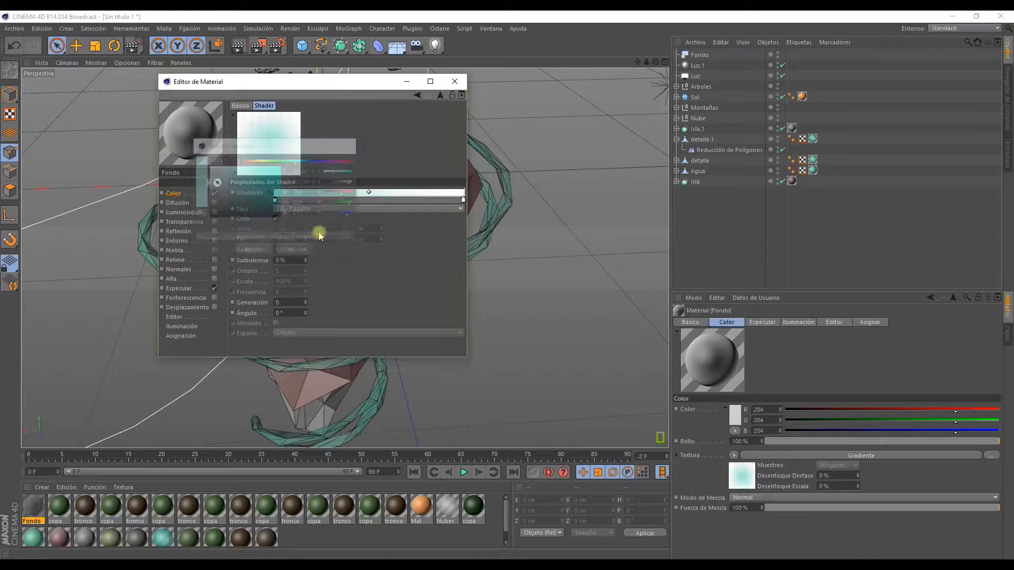
Set the gradient's last knot to a muted turquoise (R 140, G 189, B 181) and close the material editor.
double_click(463, 201)
left_click(478, 162)
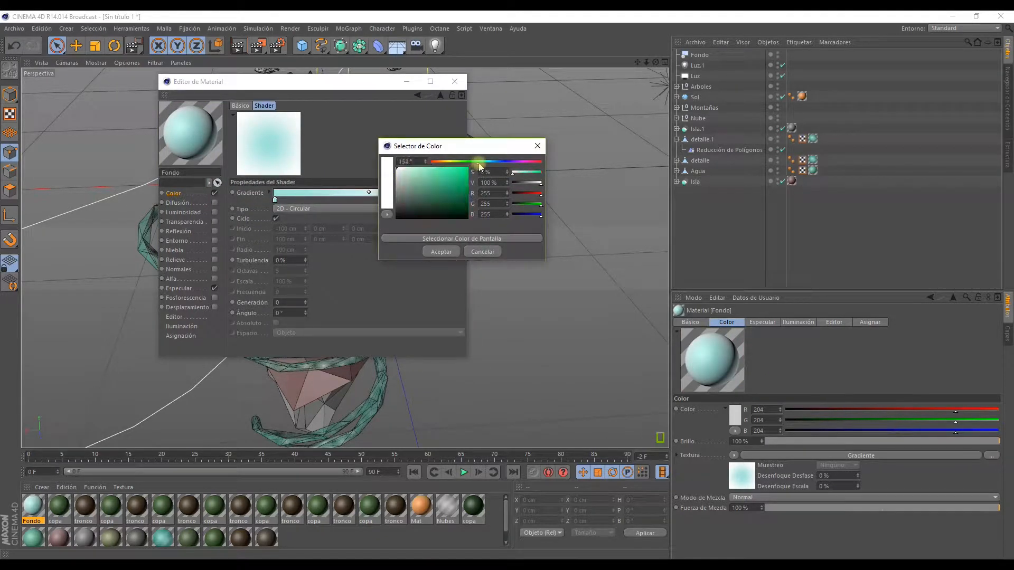
left_click(428, 178)
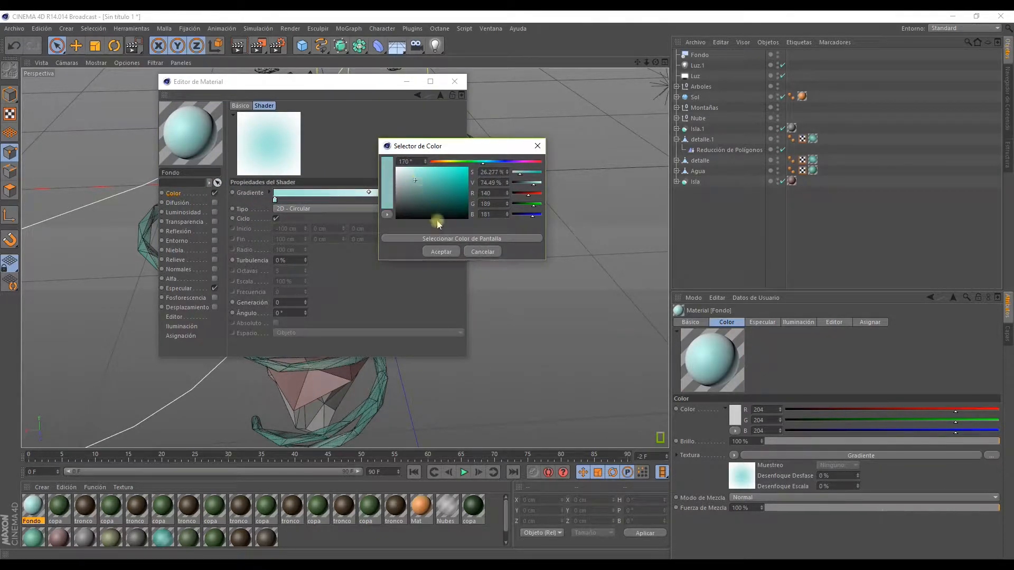
left_click(441, 252)
left_click(453, 82)
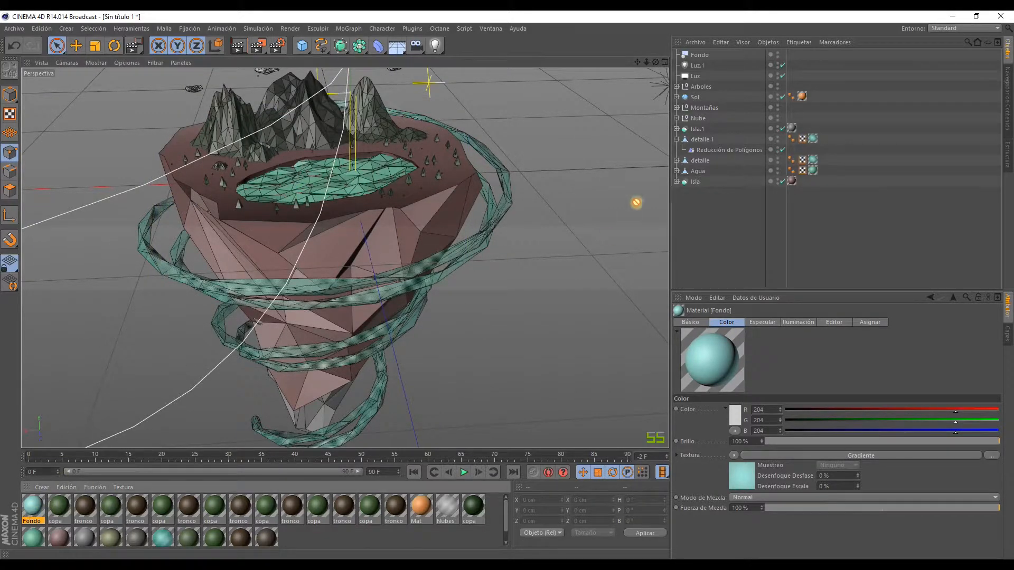
Assign the Fondo material to the Fondo object and test-render a small region beside the rightmost mountain.
left_click_drag(636, 202, 704, 55)
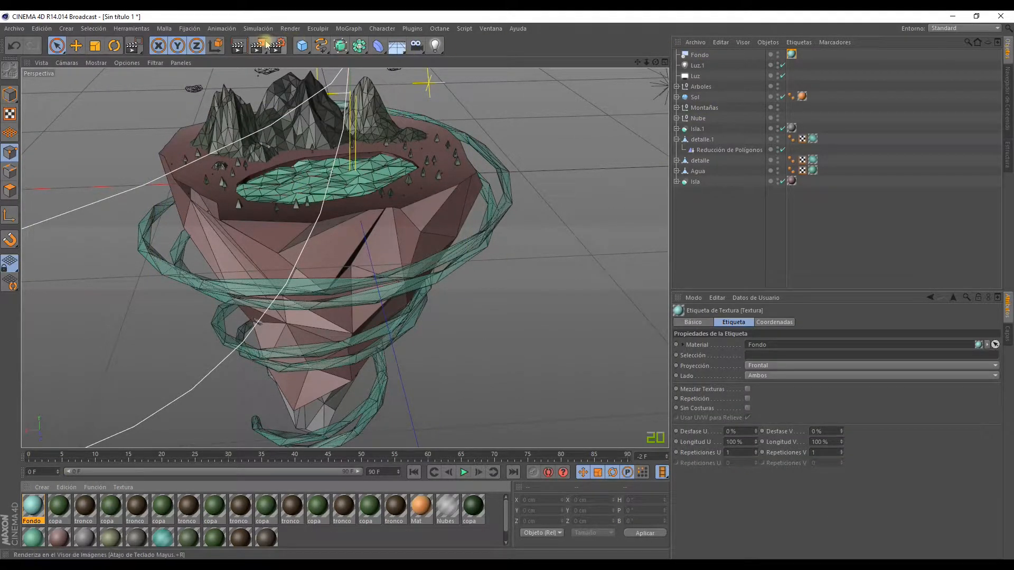
left_click_drag(266, 45, 294, 61)
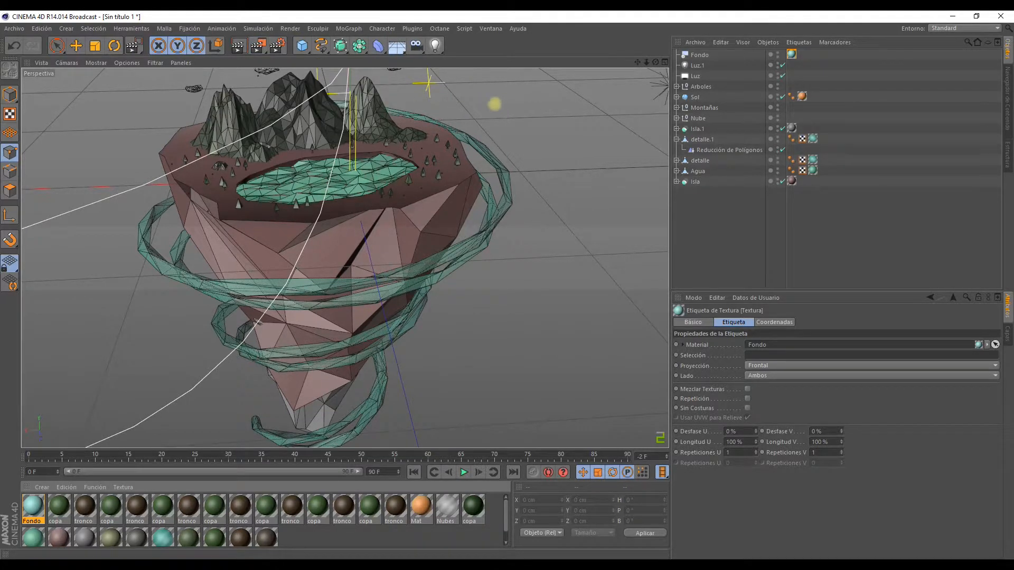
left_click_drag(494, 104, 430, 164)
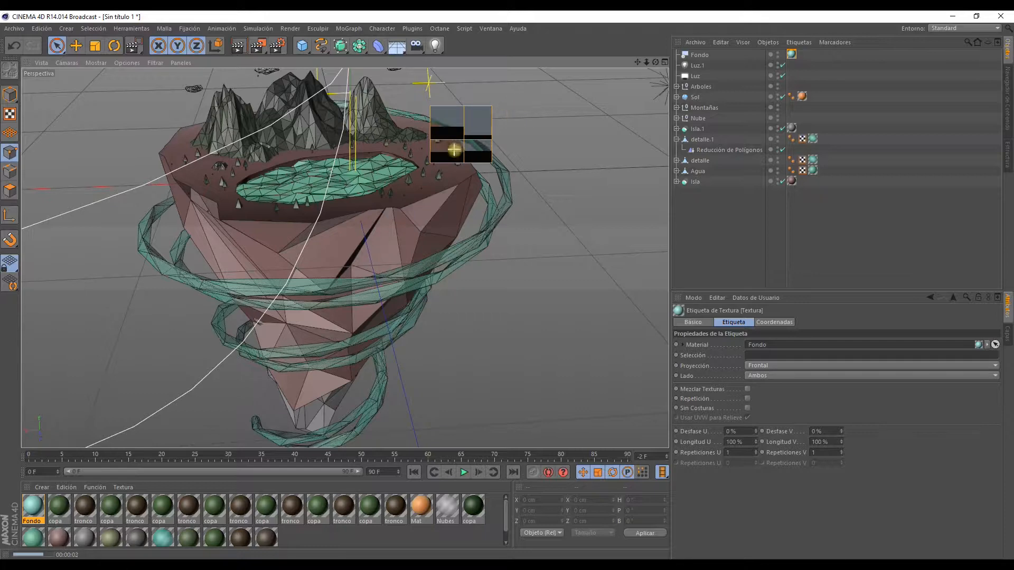
Render a test region covering the background, clouds and mountains from a more distant view of the island.
scroll(437, 167, "down", 6)
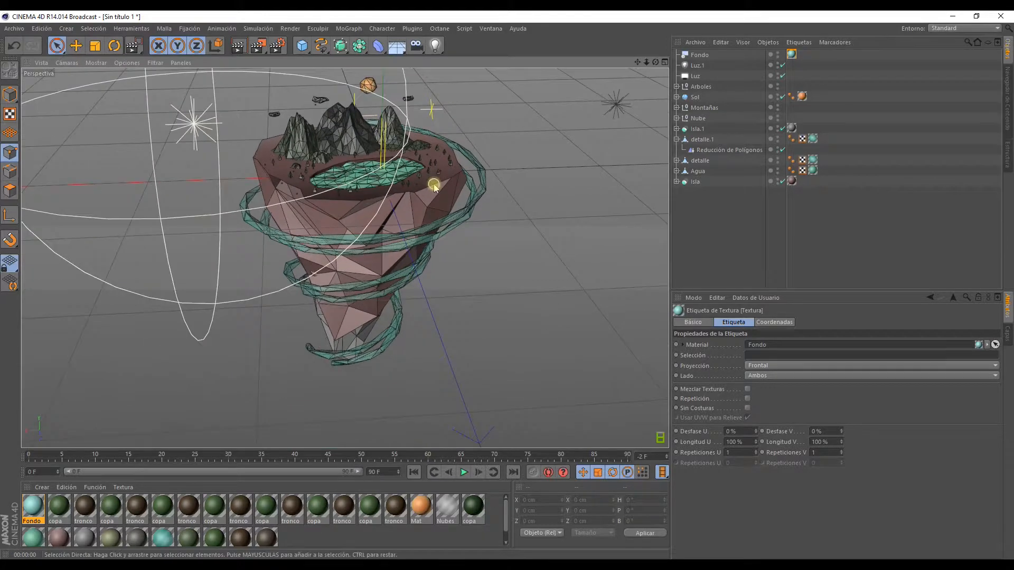
scroll(442, 188, "down", 2)
left_click_drag(259, 43, 289, 63)
left_click_drag(294, 106, 386, 189)
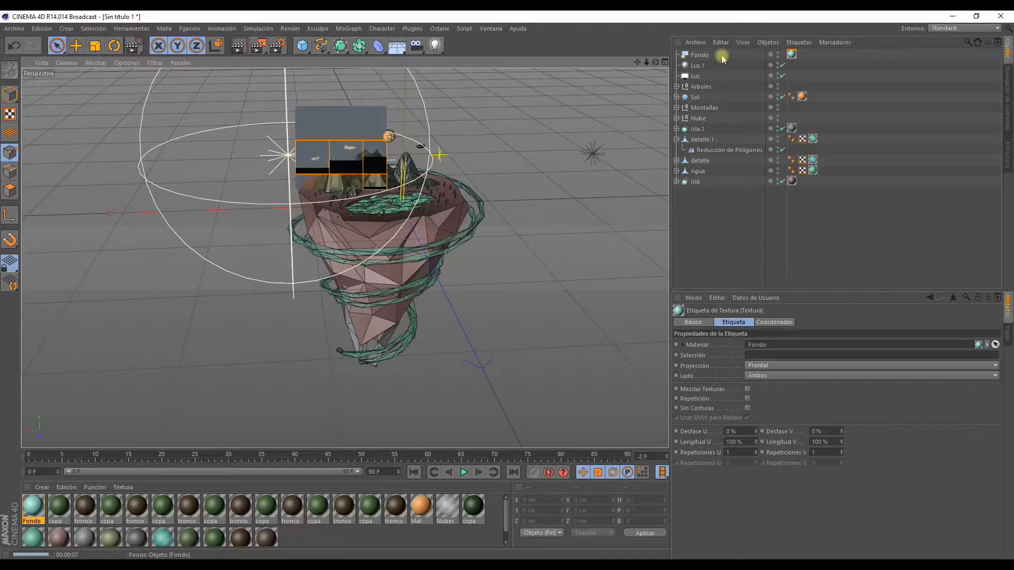
Preview a region render without the background by deleting the Fondo object, and undo the deletion.
left_click(700, 55)
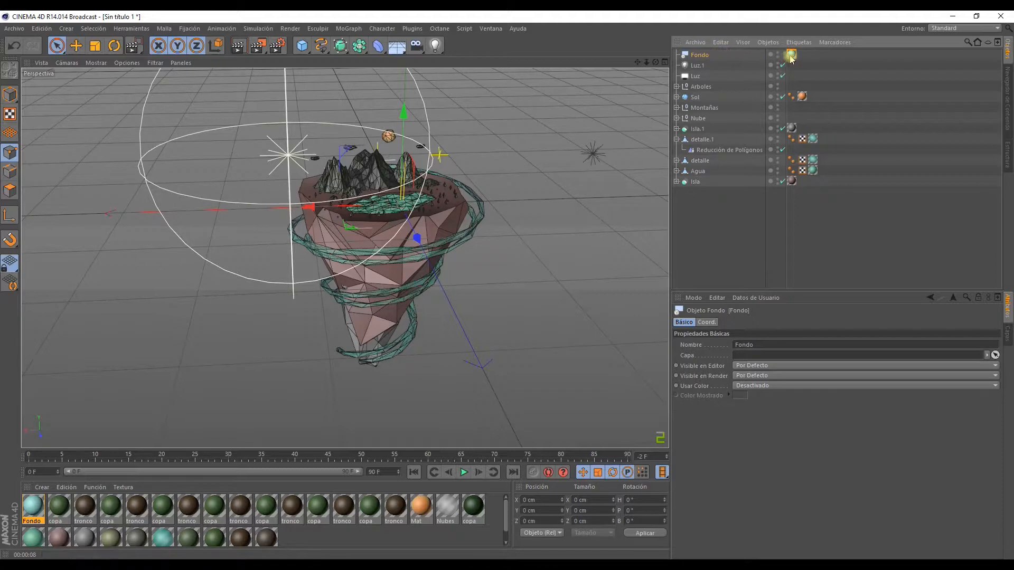
key("Delete")
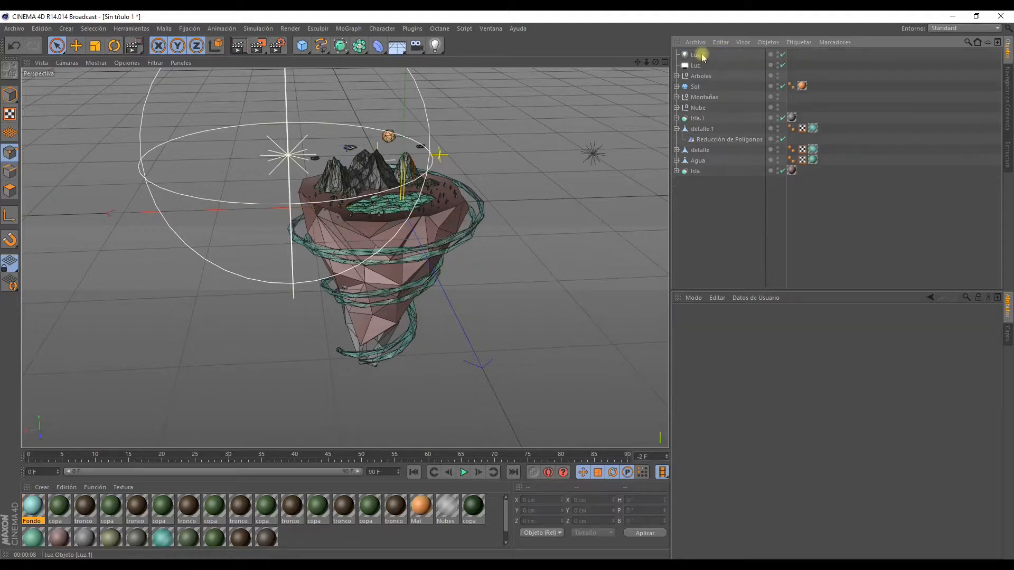
left_click_drag(258, 45, 283, 65)
left_click(284, 65)
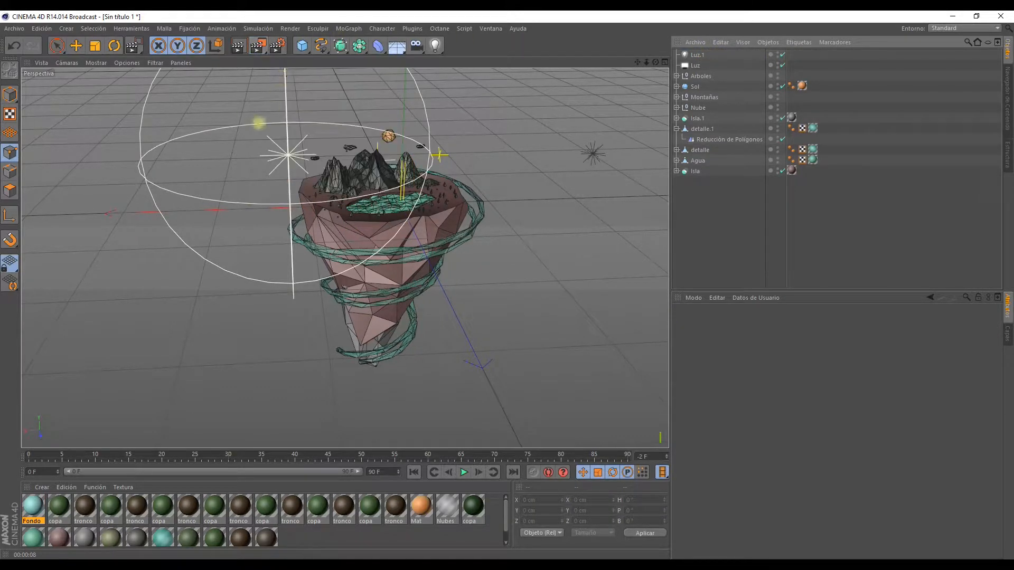
left_click_drag(249, 124, 344, 203)
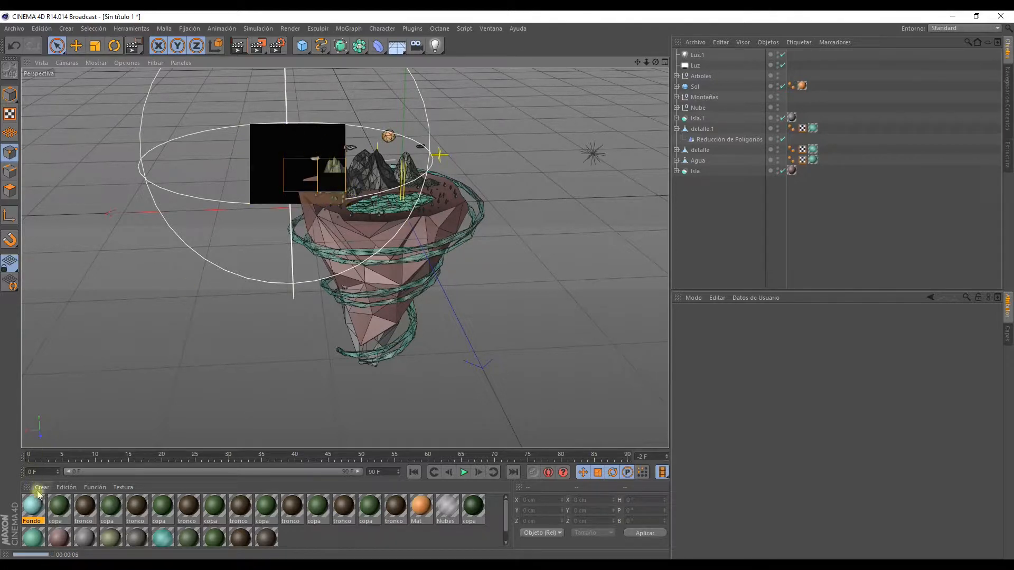
left_click(747, 193)
key("ctrl+z")
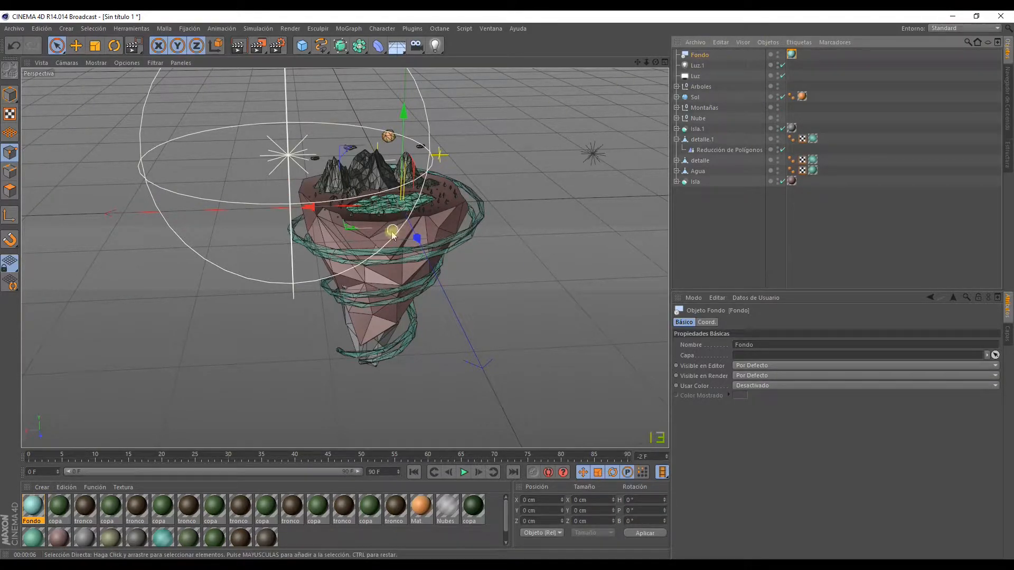
Frame the whole island from the front and add a standard camera to the scene.
middle_click_drag(515, 153, 464, 153, "alt")
left_click(276, 50)
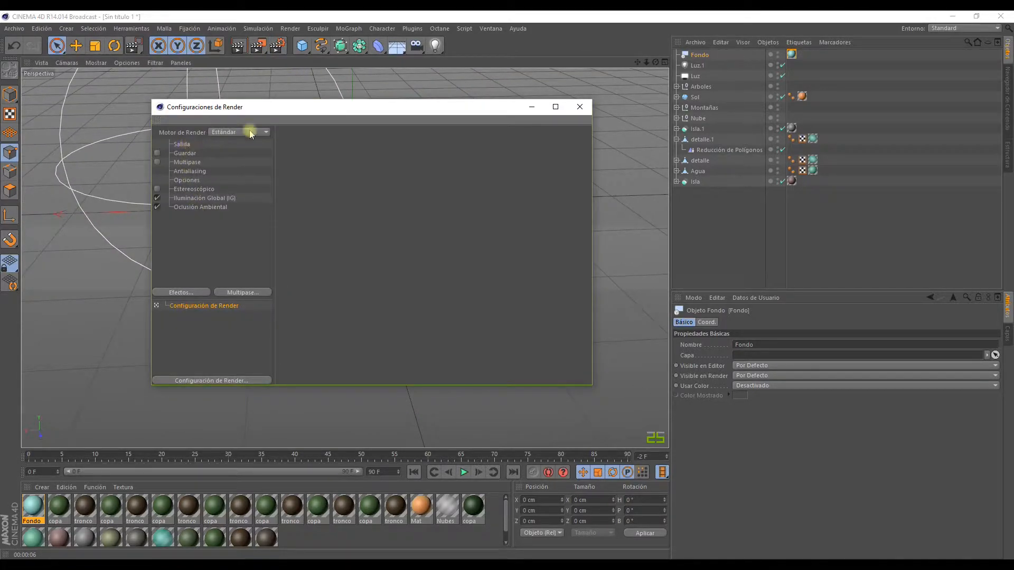
left_click_drag(327, 111, 305, 97)
left_click(509, 94)
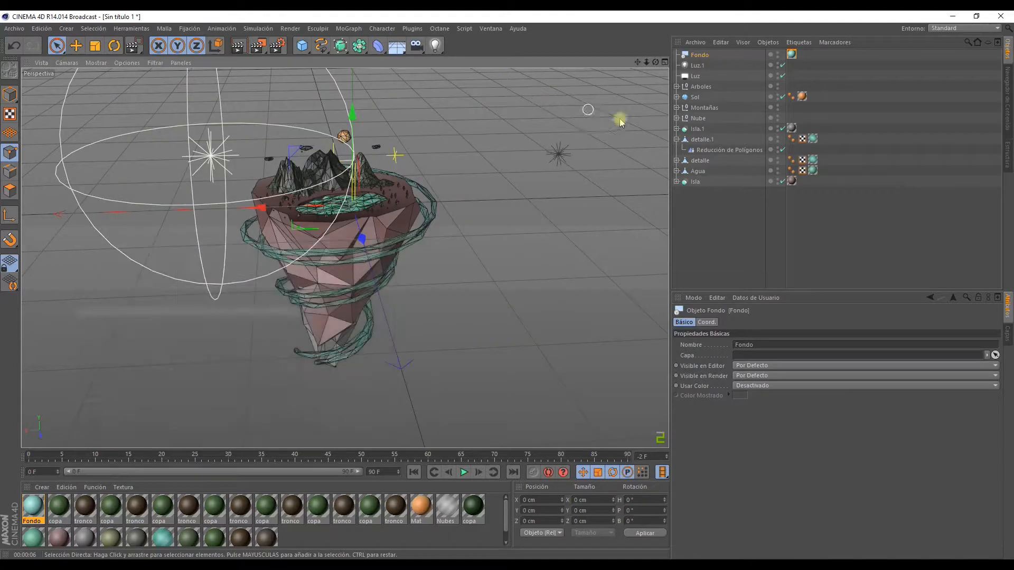
scroll(350, 196, "up", 2)
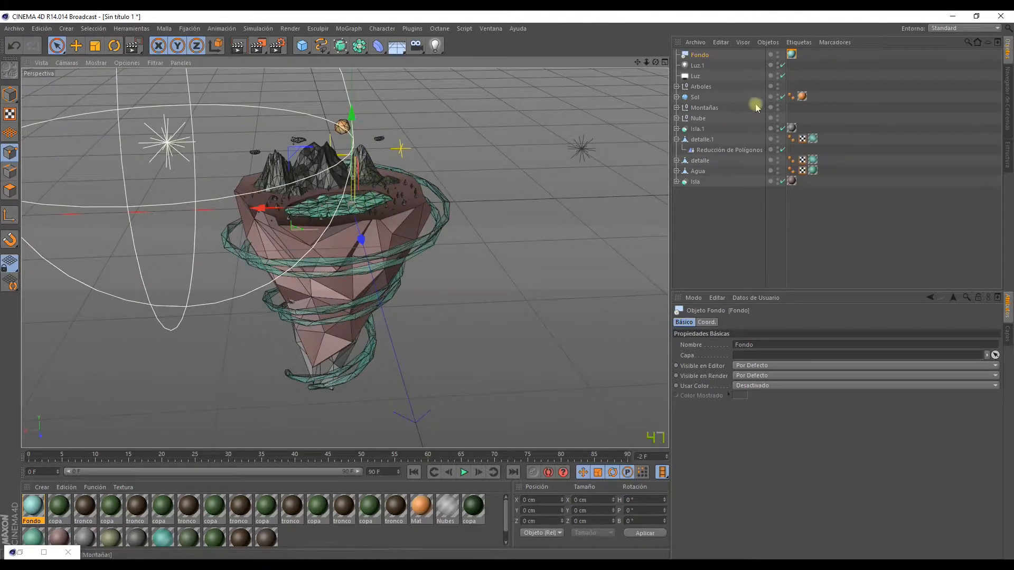
left_click(420, 48)
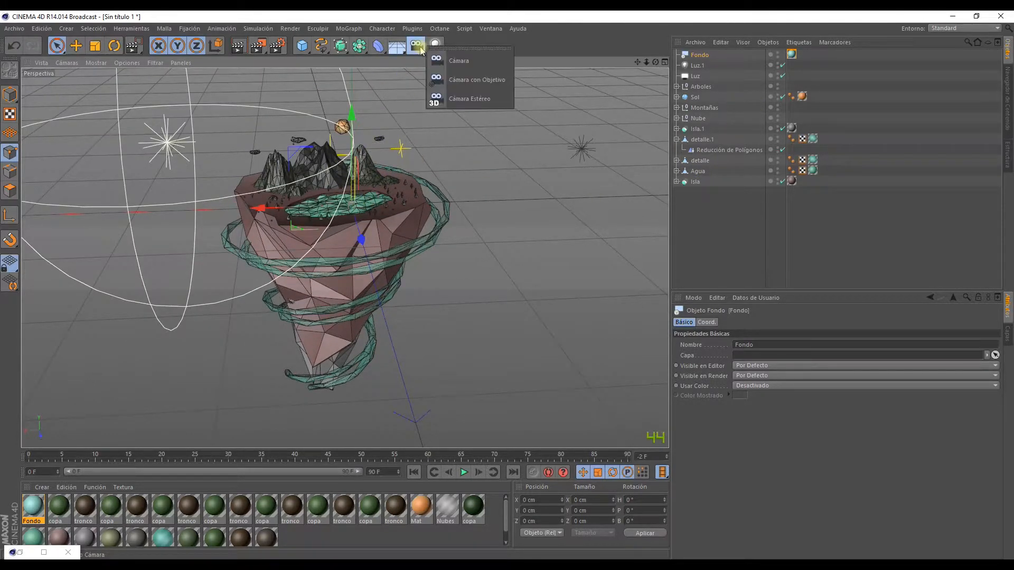
left_click(454, 62)
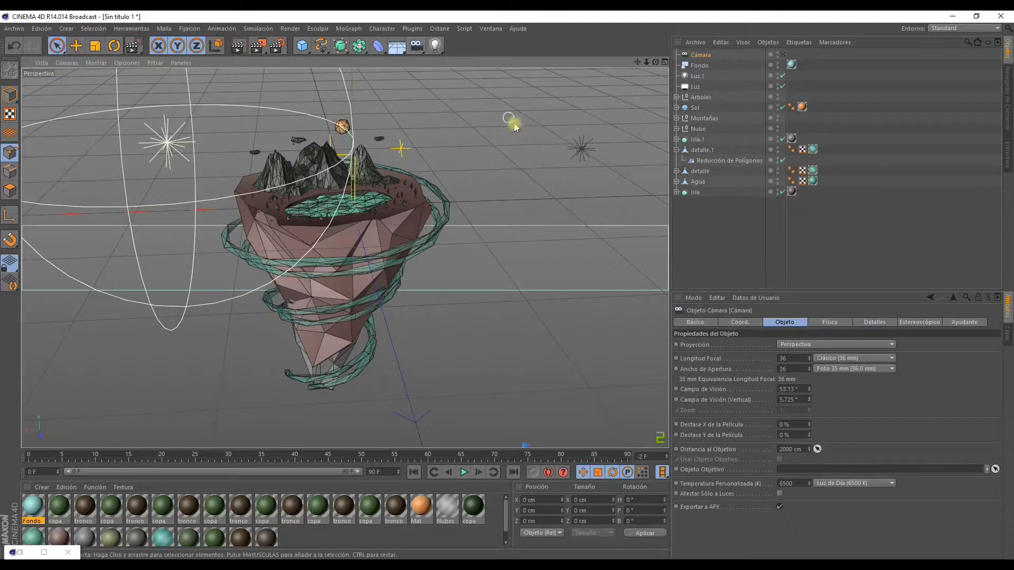
Enable saving of the rendered image in the render settings and close them.
left_click(782, 56)
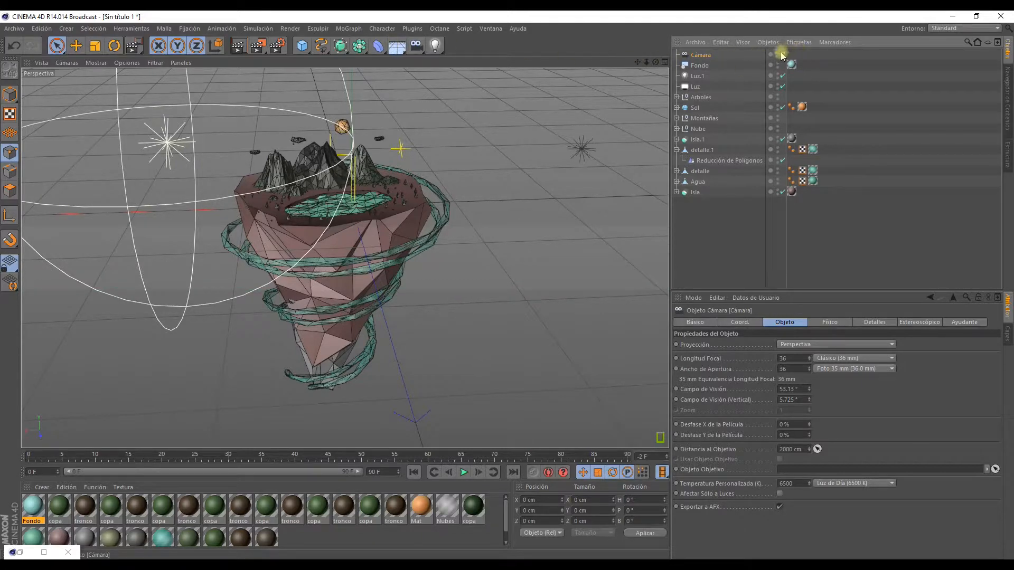
left_click(782, 54)
left_click(277, 45)
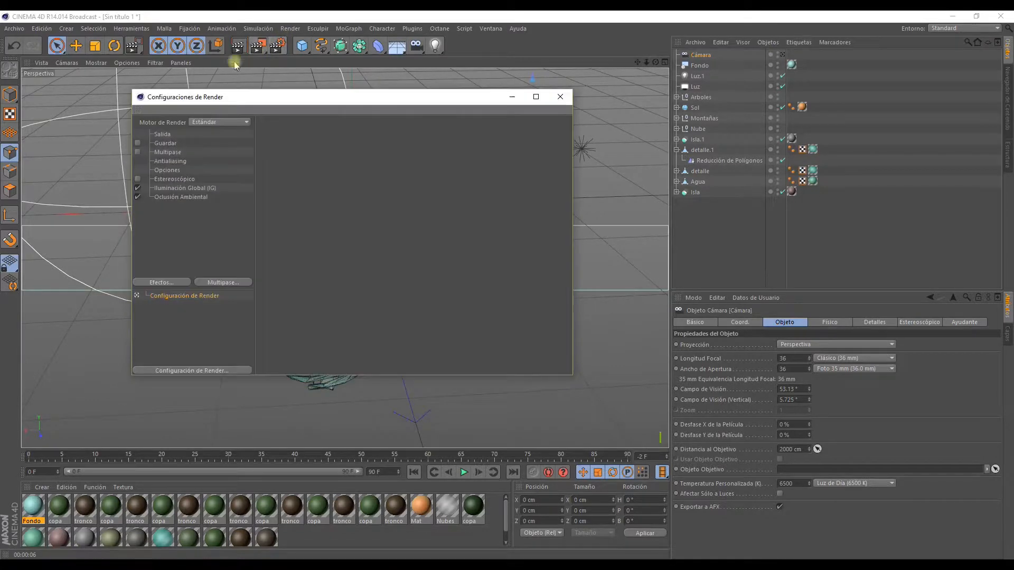
left_click(159, 135)
left_click(149, 144)
left_click(137, 143)
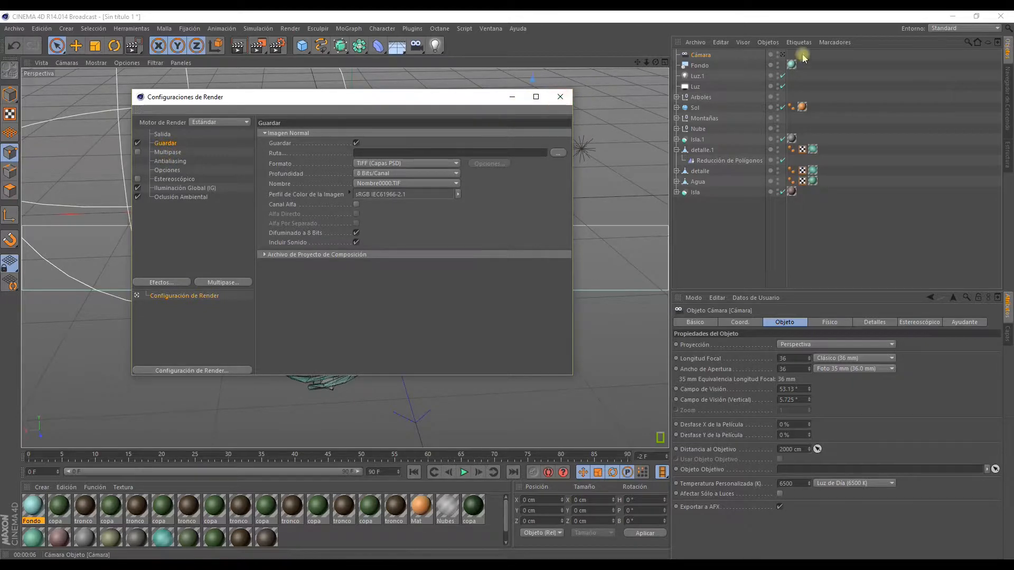
left_click(560, 98)
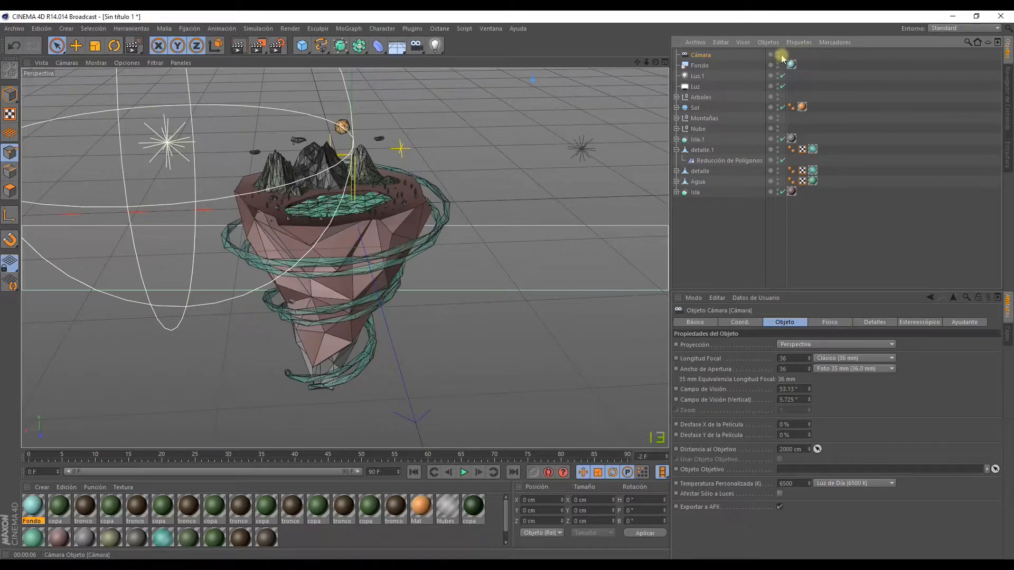
Check the new camera's placement from outside and switch the viewport to look through it.
left_click_drag(304, 174, 389, 222, "alt")
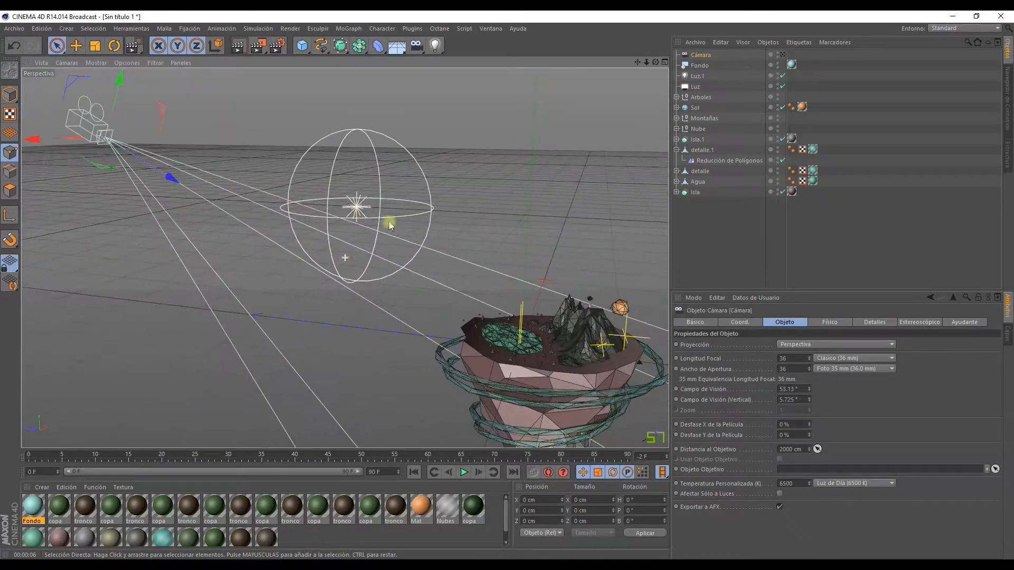
left_click(783, 55)
left_click(782, 55)
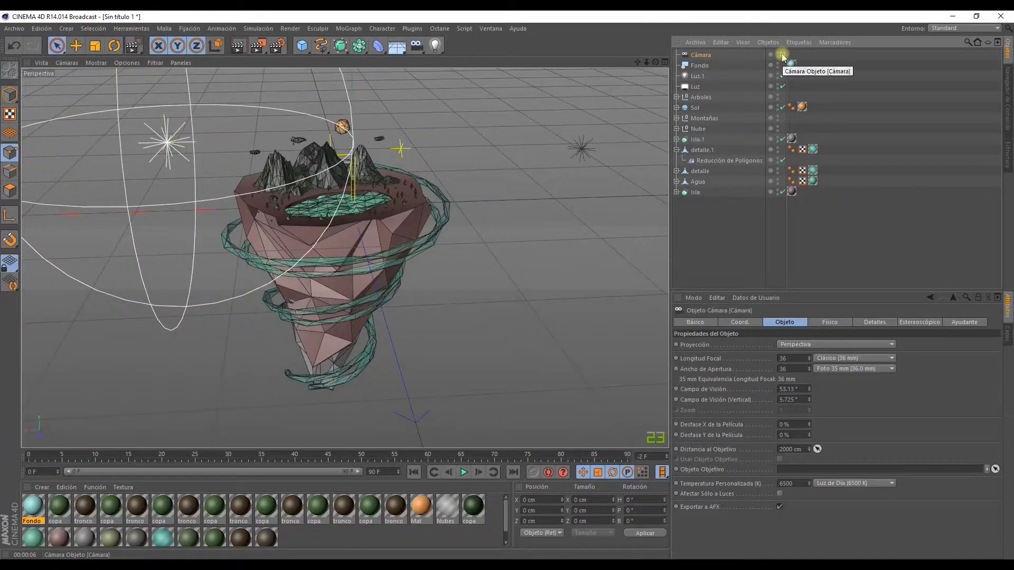
left_click(783, 55)
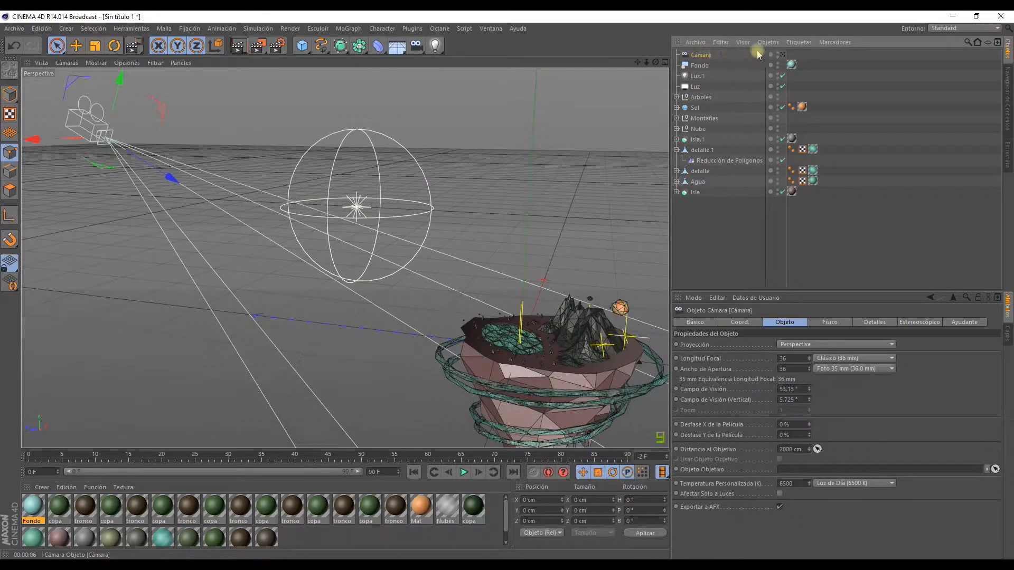
left_click_drag(437, 158, 389, 131, "alt")
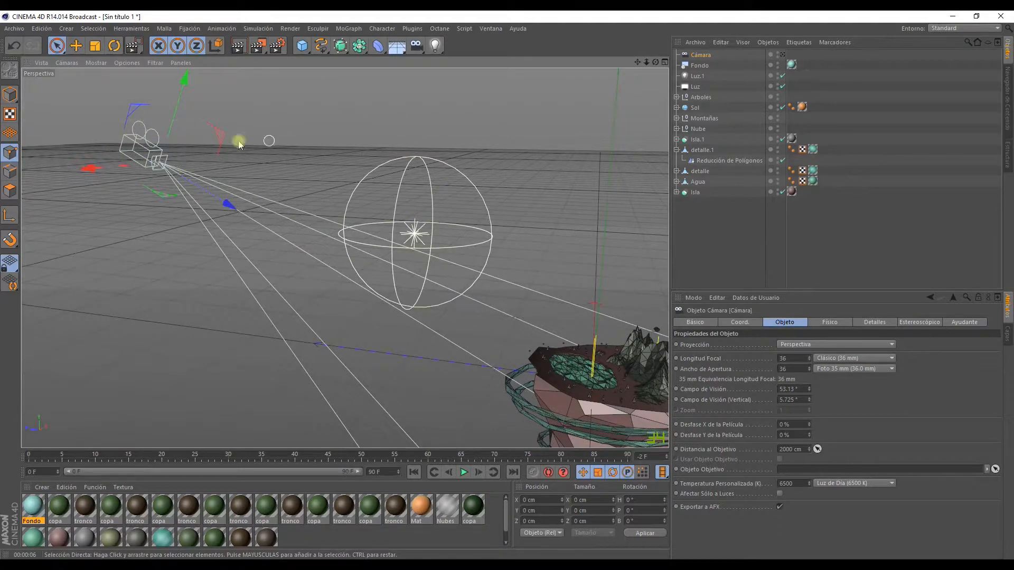
left_click(782, 55)
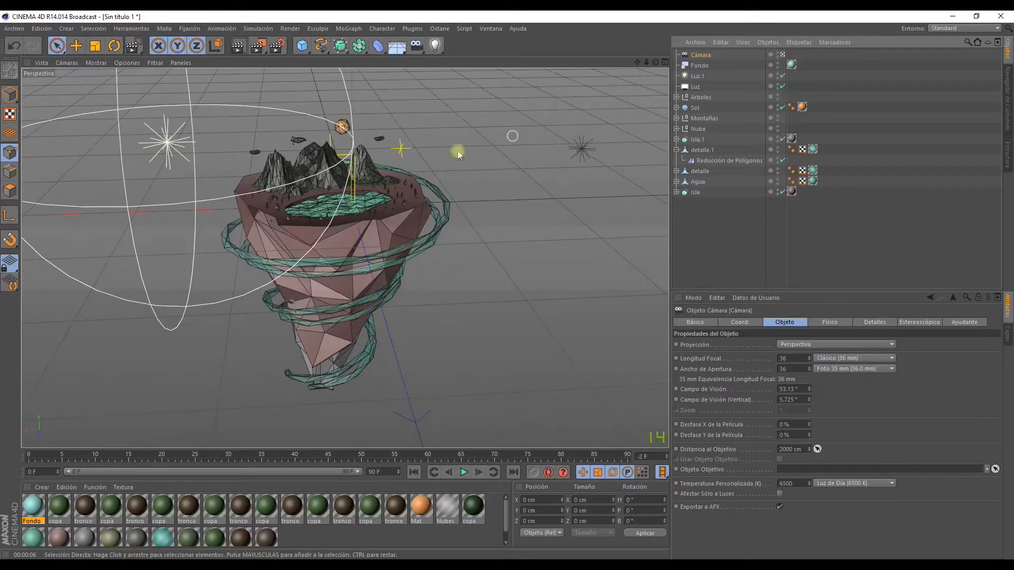
Orbit the camera around the island, check its new position from outside, and return to the camera view.
left_click_drag(302, 204, 579, 153, "alt")
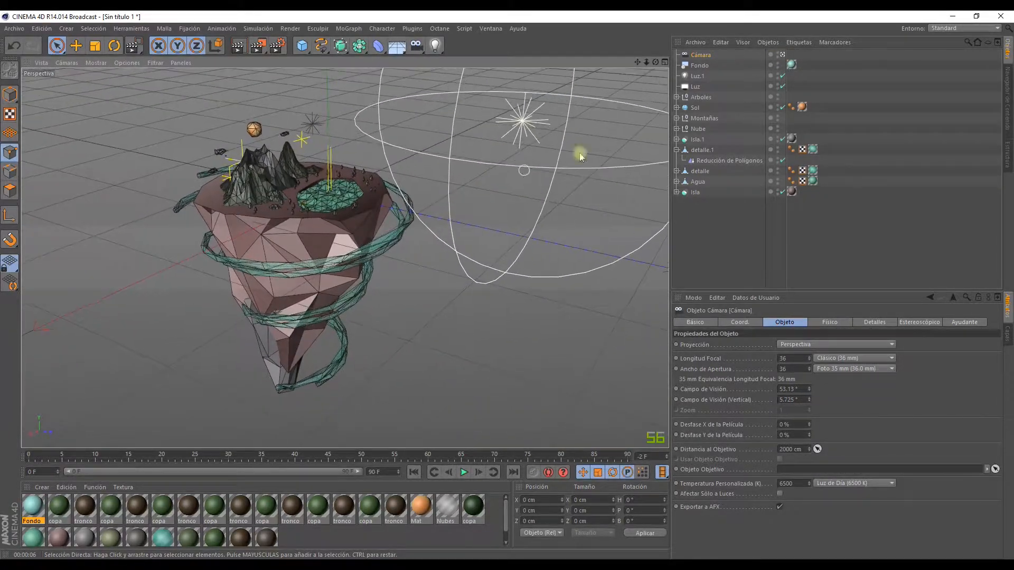
left_click(784, 55)
left_click(783, 55)
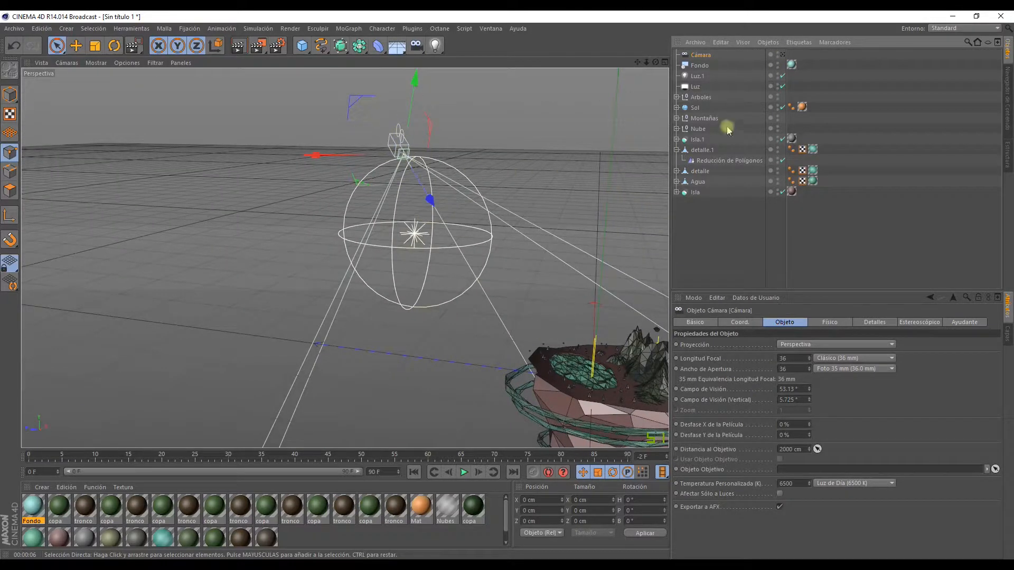
left_click(783, 55)
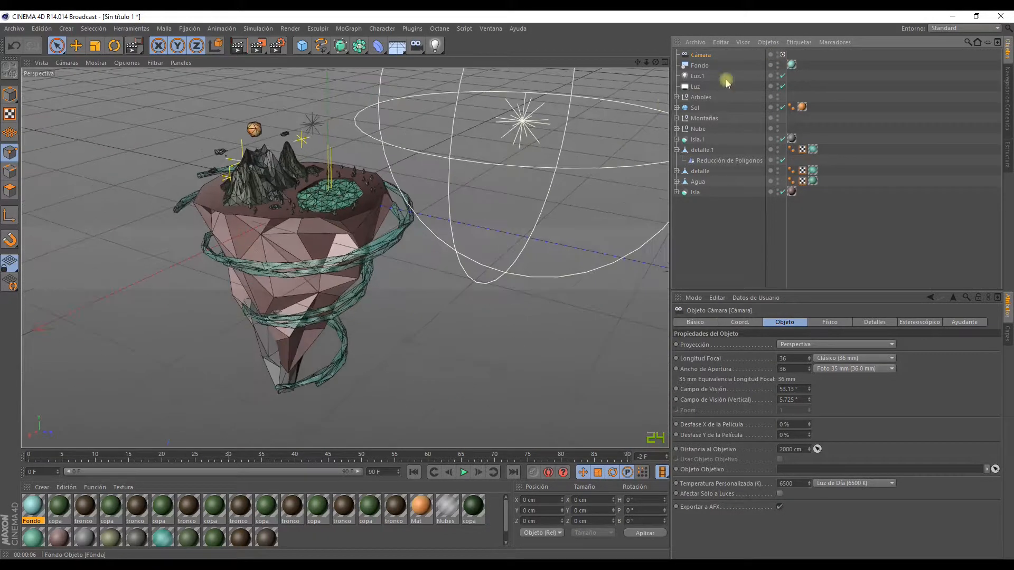
Reframe the island through the camera from nearer, with the lake in front of the mountains, and review the camera's physical properties.
mouse_move(316, 205)
left_mouse_down("alt")
mouse_move(293, 193)
mouse_move(322, 219)
mouse_move(306, 212)
left_mouse_up("alt")
scroll(308, 208, "up", 8)
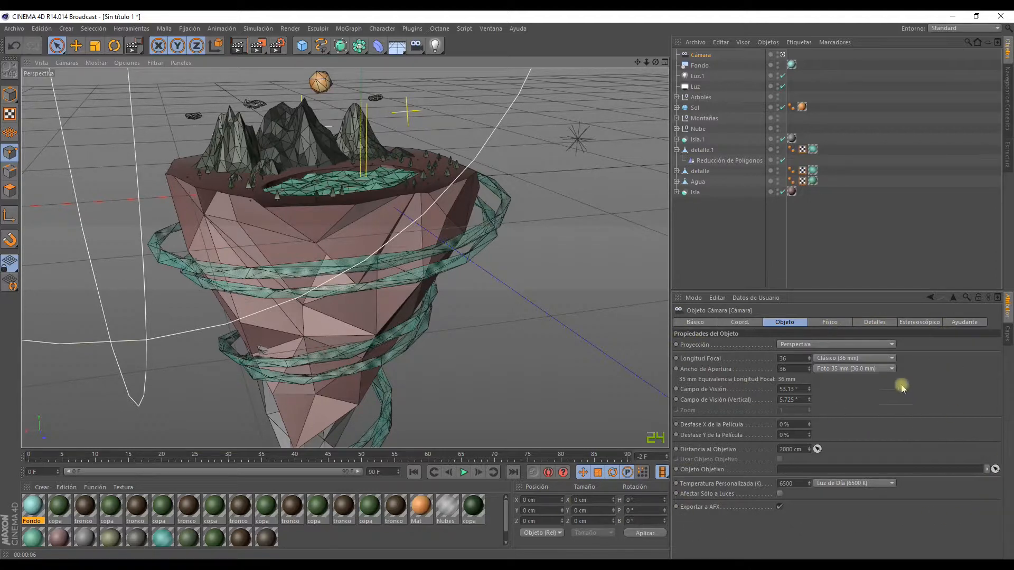
left_click(829, 322)
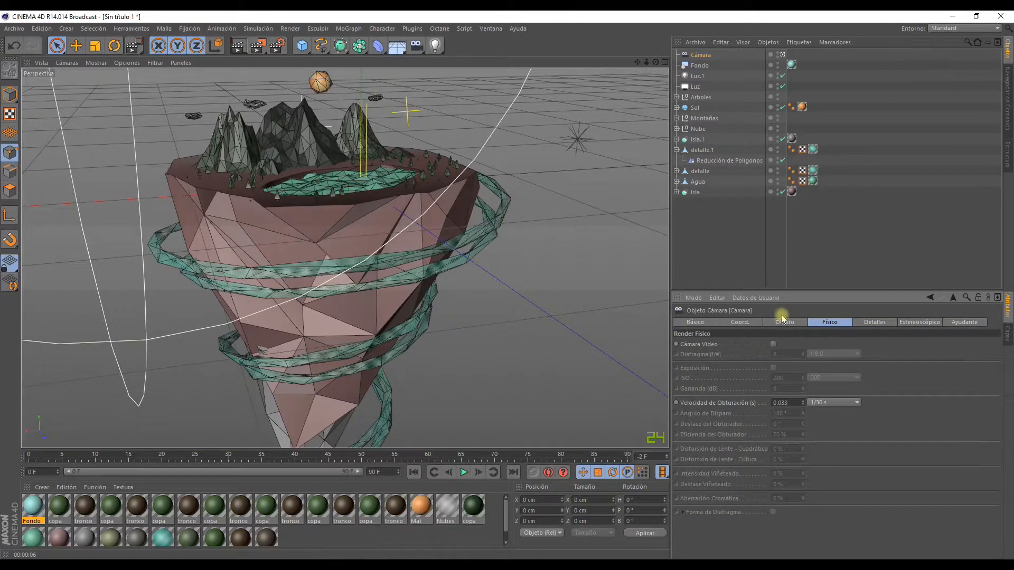
left_click(783, 322)
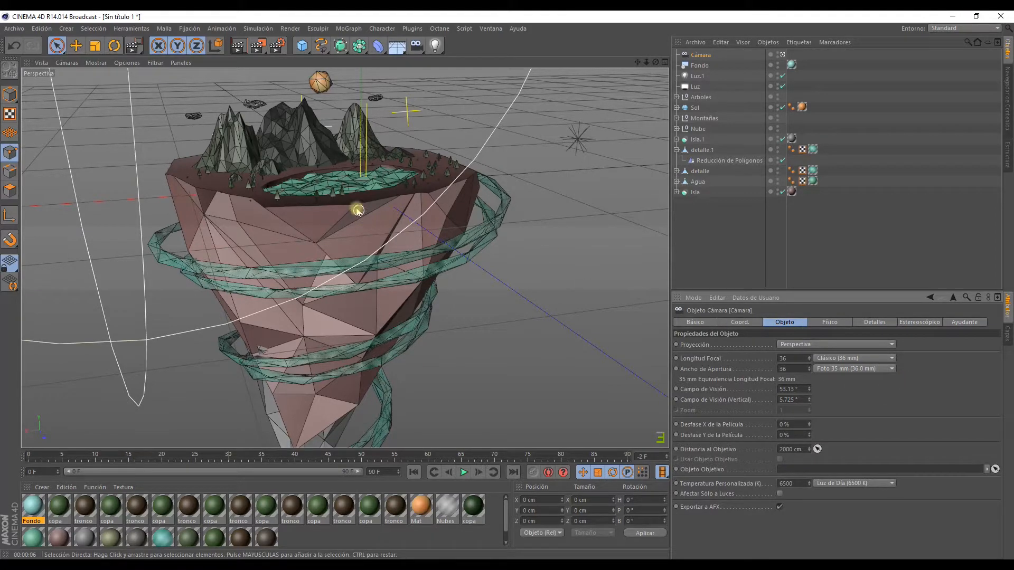
left_click_drag(343, 197, 365, 222, "alt")
middle_click_drag(353, 199, 421, 264, "alt")
left_click_drag(421, 264, 351, 188, "alt")
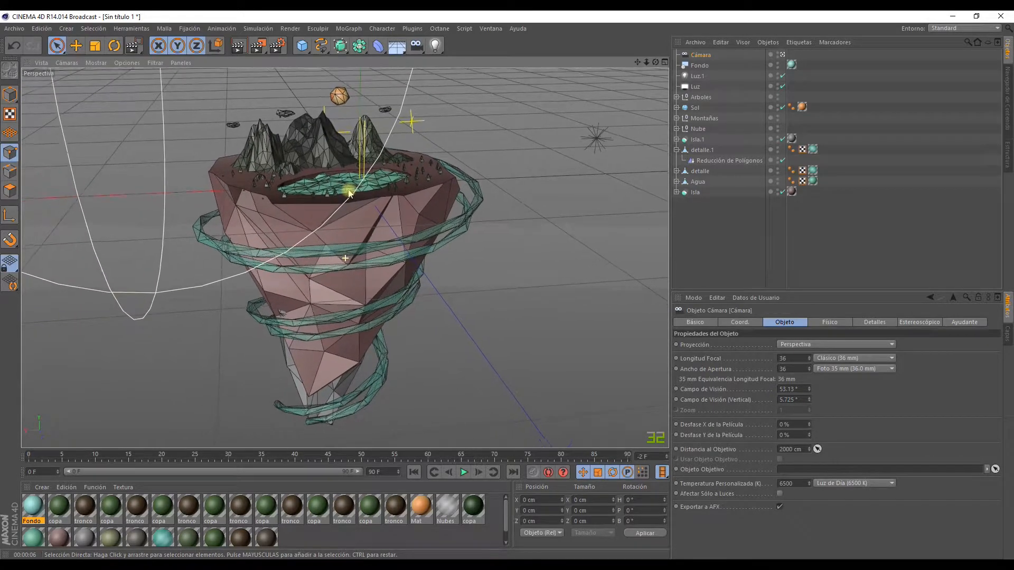
Set the render output height to 2000 pixels for a square image and close the render settings.
left_click(278, 47)
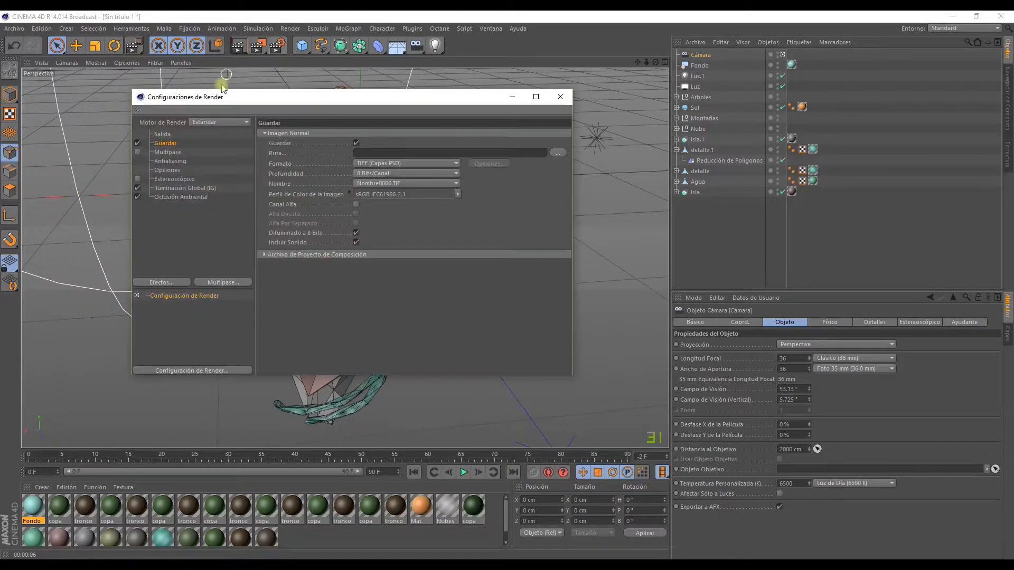
left_click(163, 135)
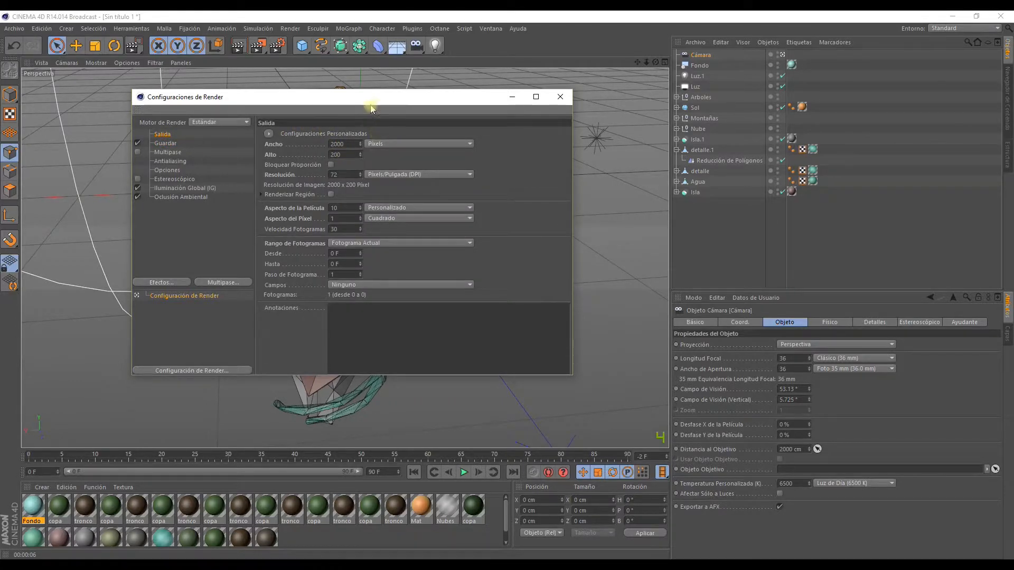
left_click_drag(371, 108, 849, 97)
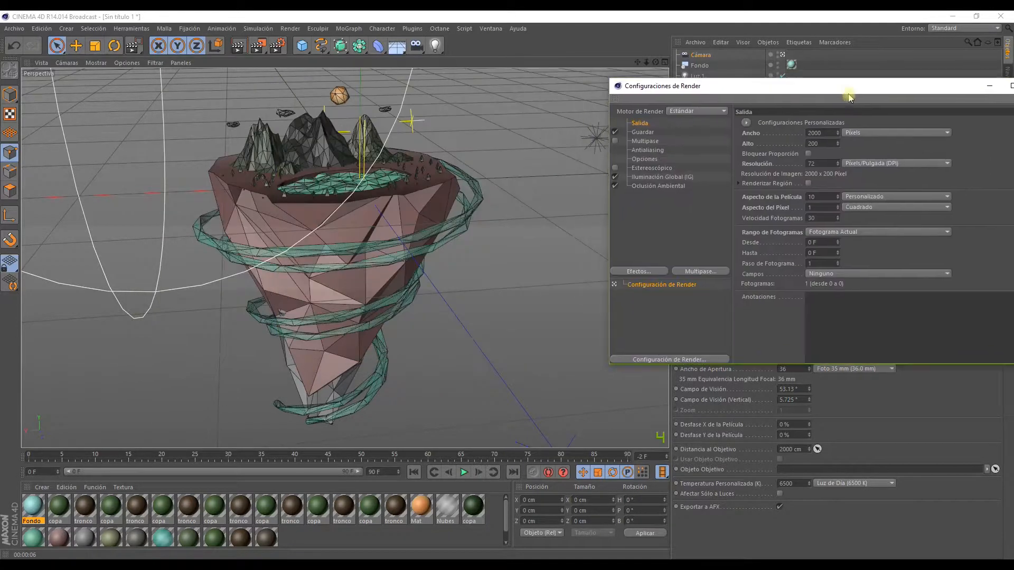
left_click(515, 238)
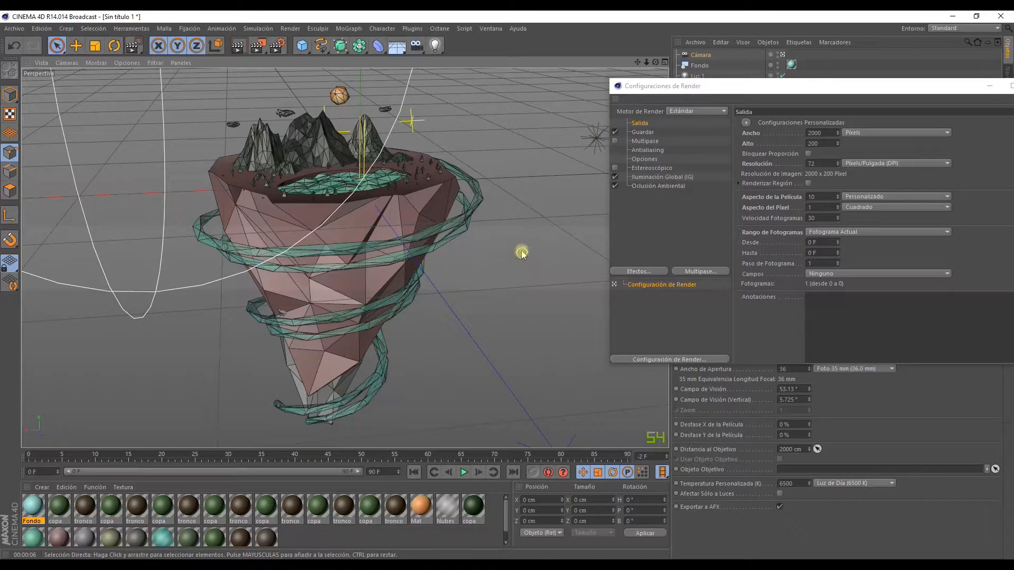
left_click(822, 143)
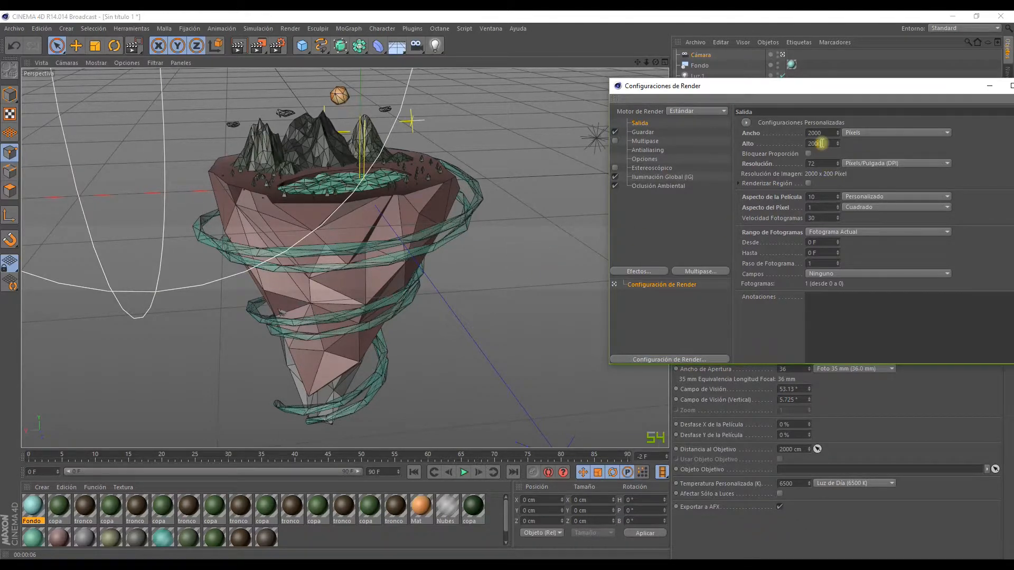
type("0")
key("Return")
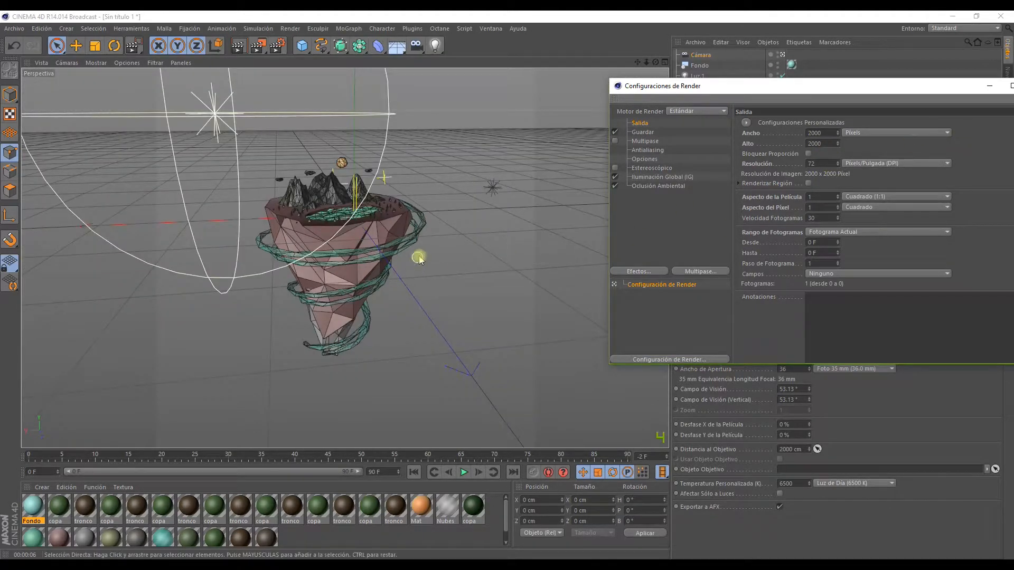
left_click_drag(920, 95, 746, 104)
left_click(862, 97)
Pull the camera back so the whole island sits small within the square render frame.
scroll(481, 221, "up", 5)
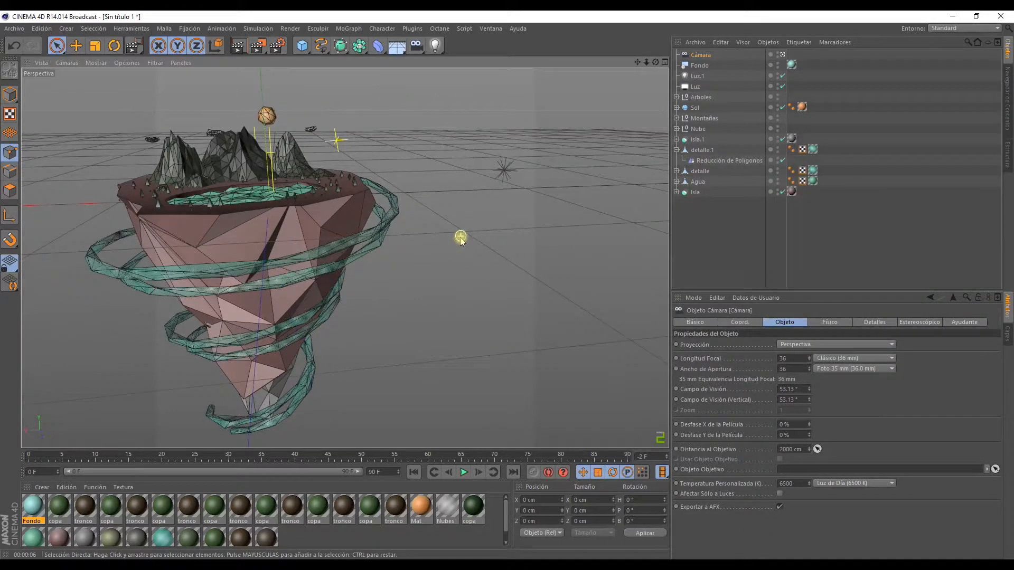
middle_click_drag(438, 238, 554, 224, "alt")
scroll(427, 180, "down", 6)
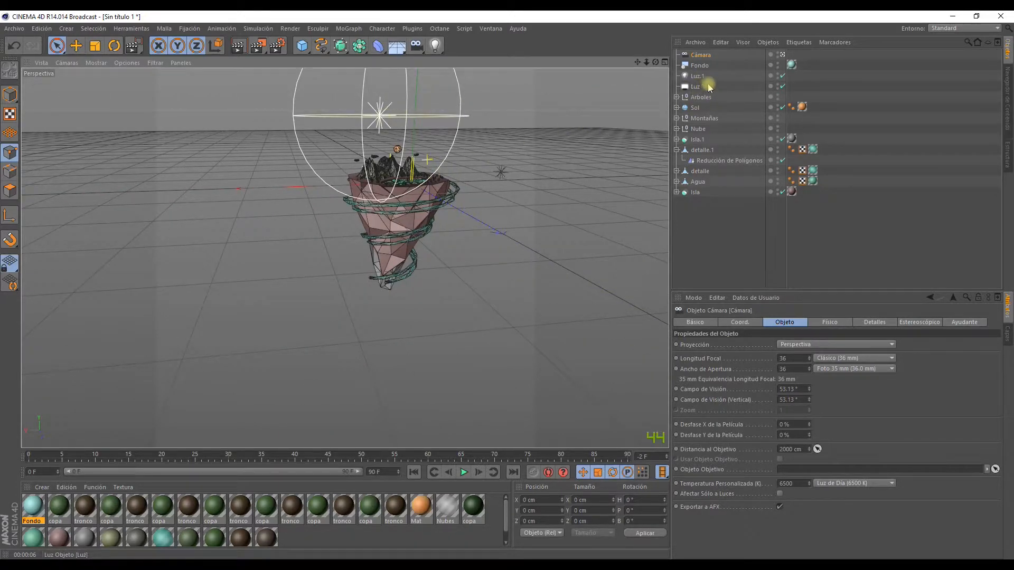
Hide the Luz light while orbiting the camera to a more frontal view of the island, and show it again.
left_click(777, 86)
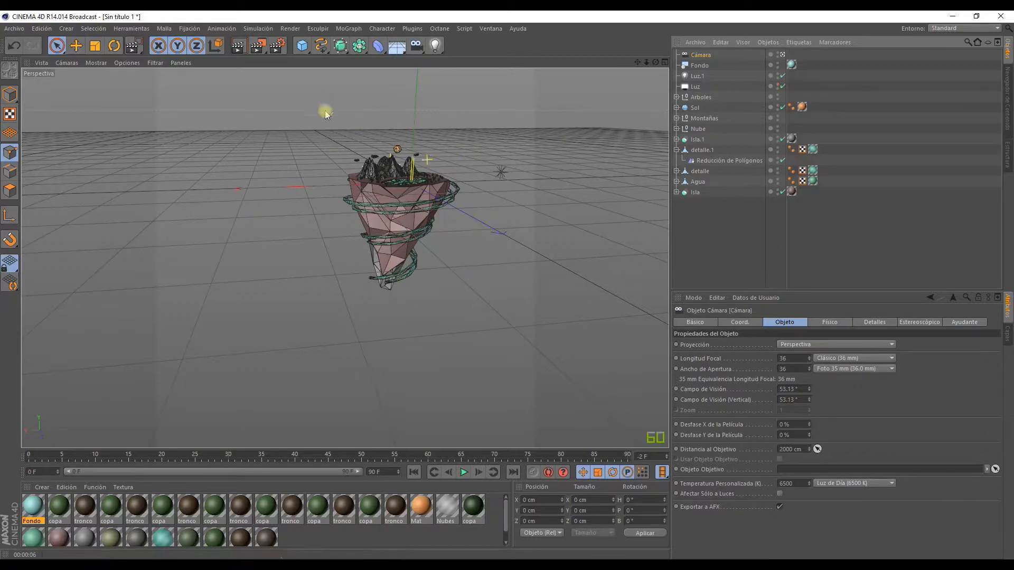
left_click_drag(389, 153, 346, 152, "alt")
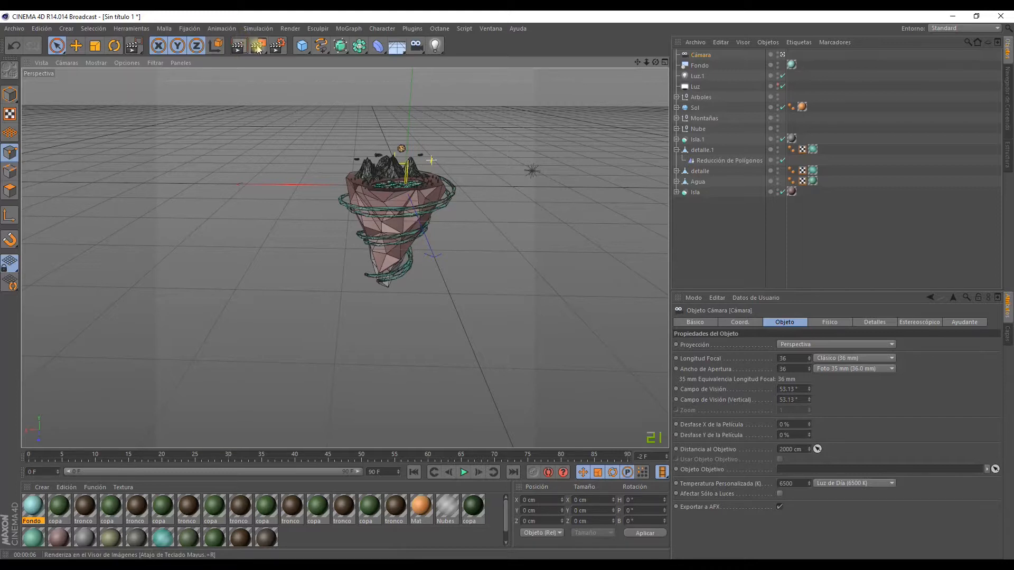
left_click_drag(257, 47, 244, 27)
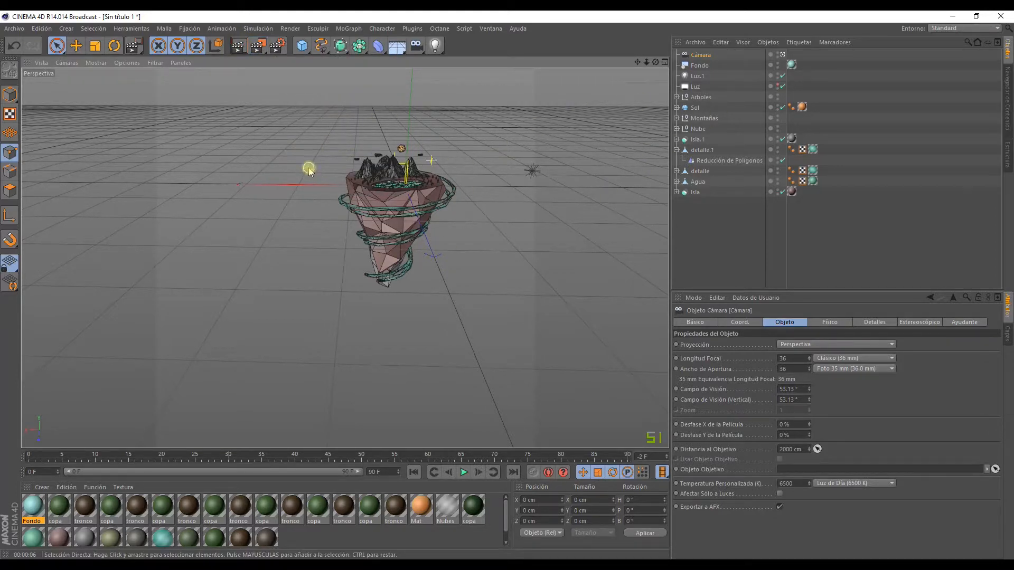
left_click(781, 86)
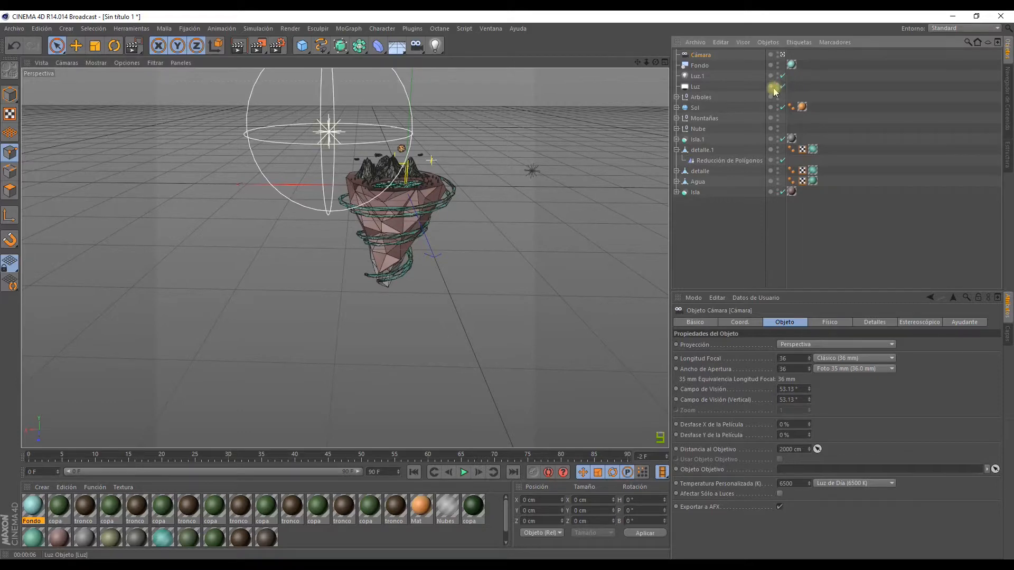
Select the Isla boolean, hide it in the viewport and examine the inner core inside the spiral from closer up.
left_click(695, 192)
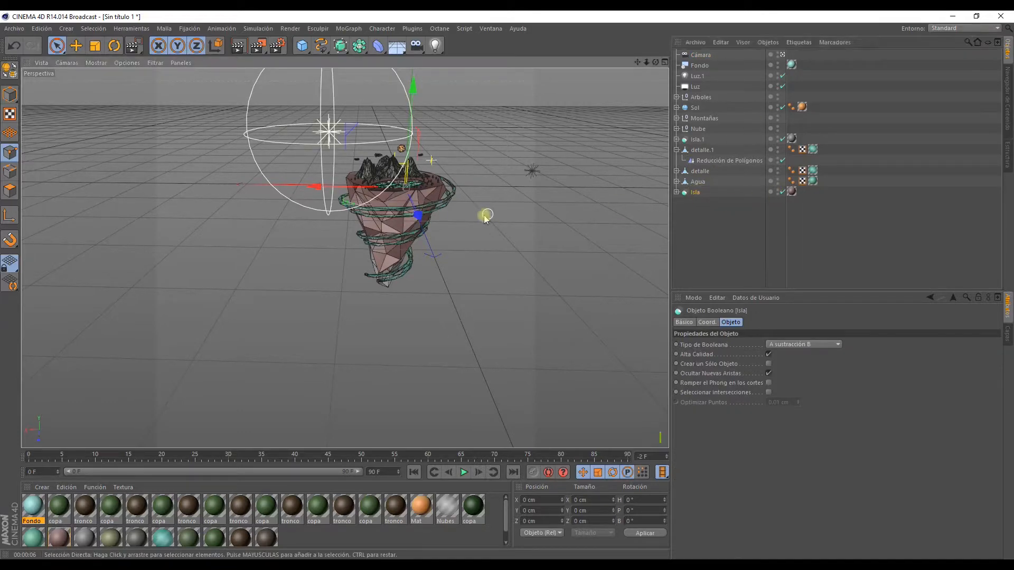
right_click_drag(486, 213, 421, 228, "alt")
right_click_drag(344, 258, 416, 240, "alt")
right_click_drag(606, 241, 787, 219, "alt")
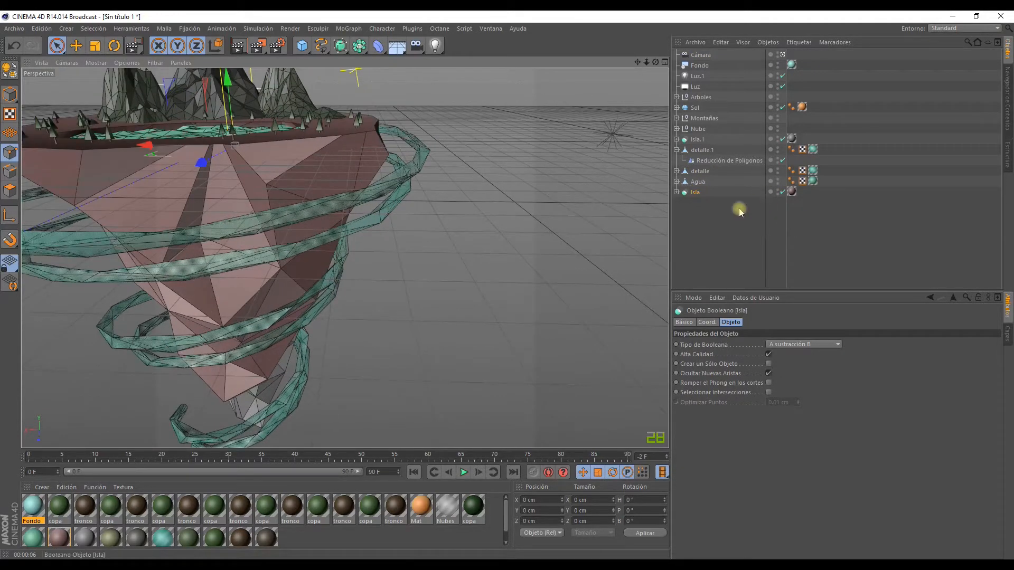
right_click_drag(598, 211, 370, 211, "alt")
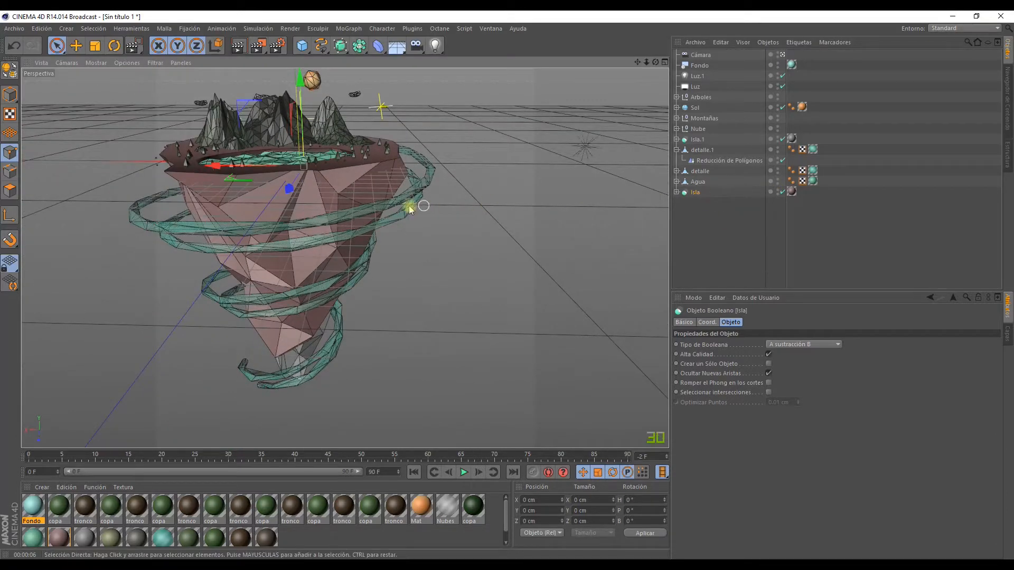
left_click(777, 190)
left_click(777, 190)
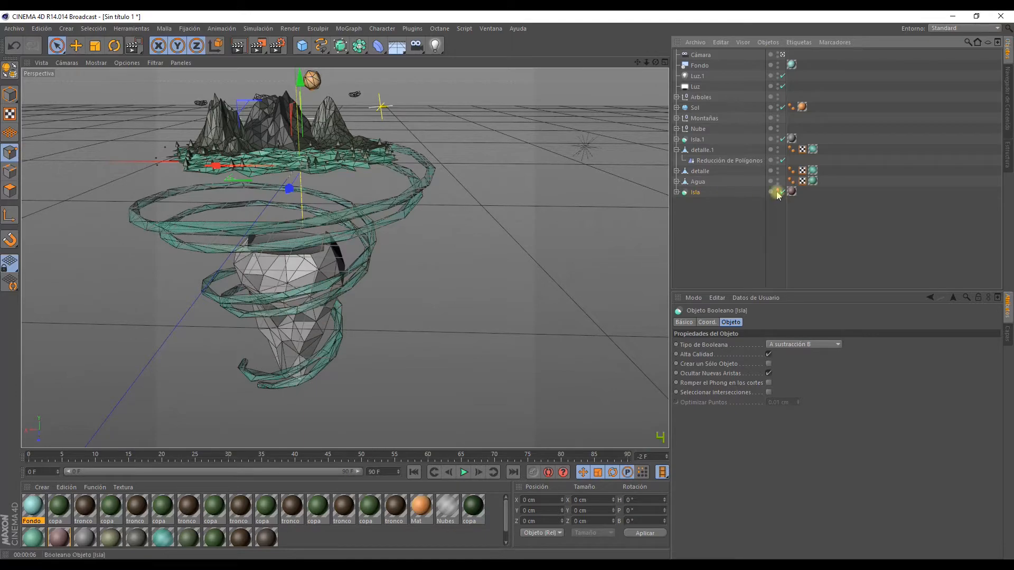
mouse_move(405, 182)
left_mouse_down("alt")
mouse_move(443, 199)
mouse_move(373, 193)
mouse_move(439, 207)
left_mouse_up("alt")
right_click_drag(336, 240, 373, 237, "alt")
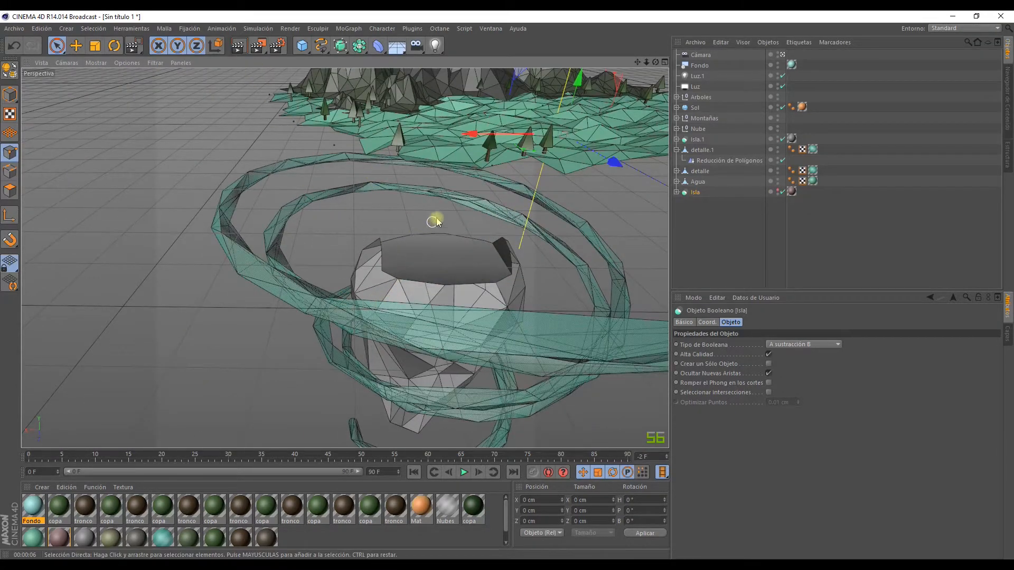
right_click_drag(434, 221, 264, 49, "alt")
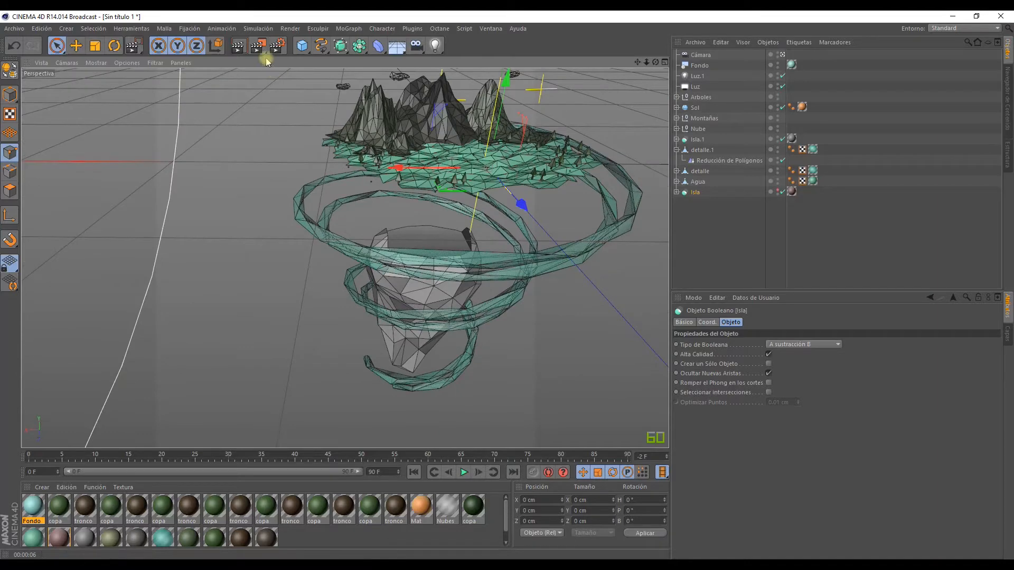
Show the Isla boolean again and view the whole island from slightly above, with the lake in front of the mountains.
left_click(781, 192)
left_click_drag(595, 205, 446, 272, "alt")
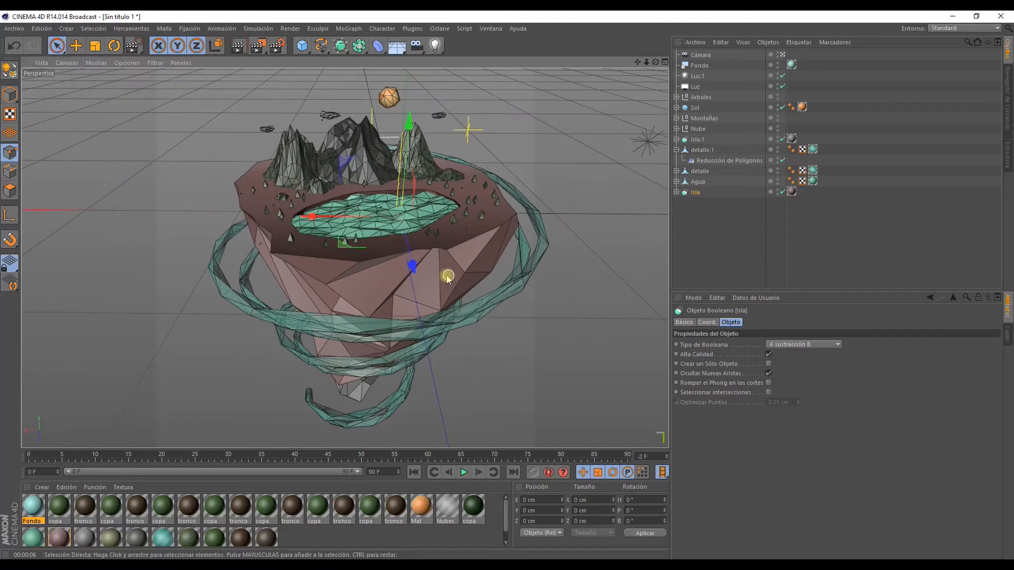
right_click_drag(445, 272, 433, 272, "alt")
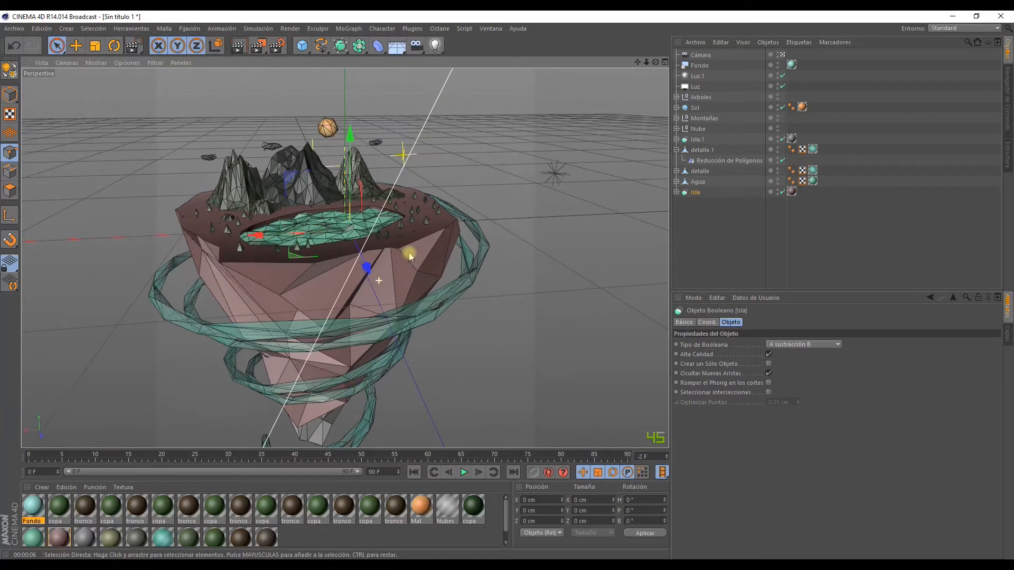